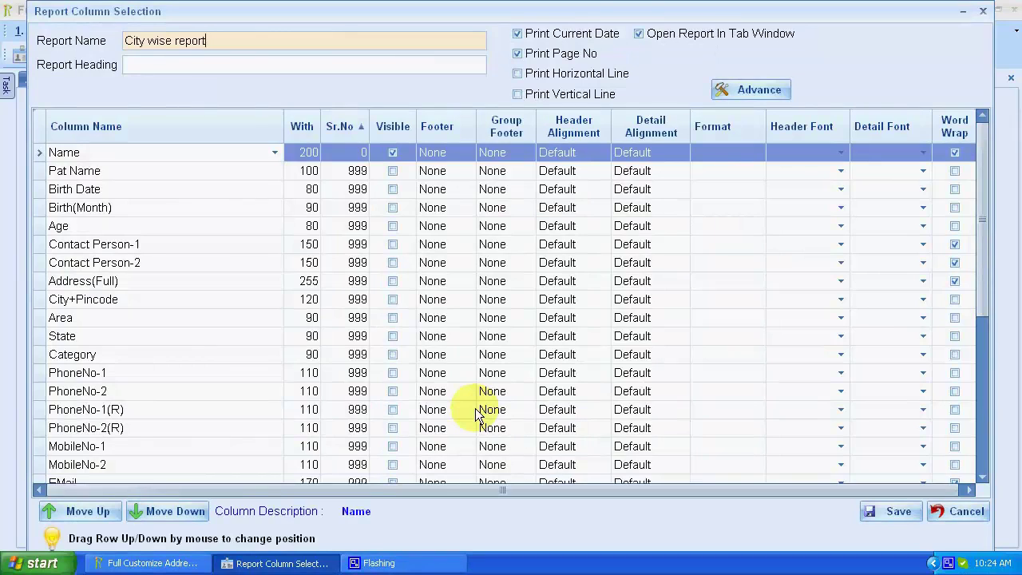
- Set the report heading to City wise report and make the Contact Person-1 and Category columns visible
{"action": "key", "text": "Tab"}
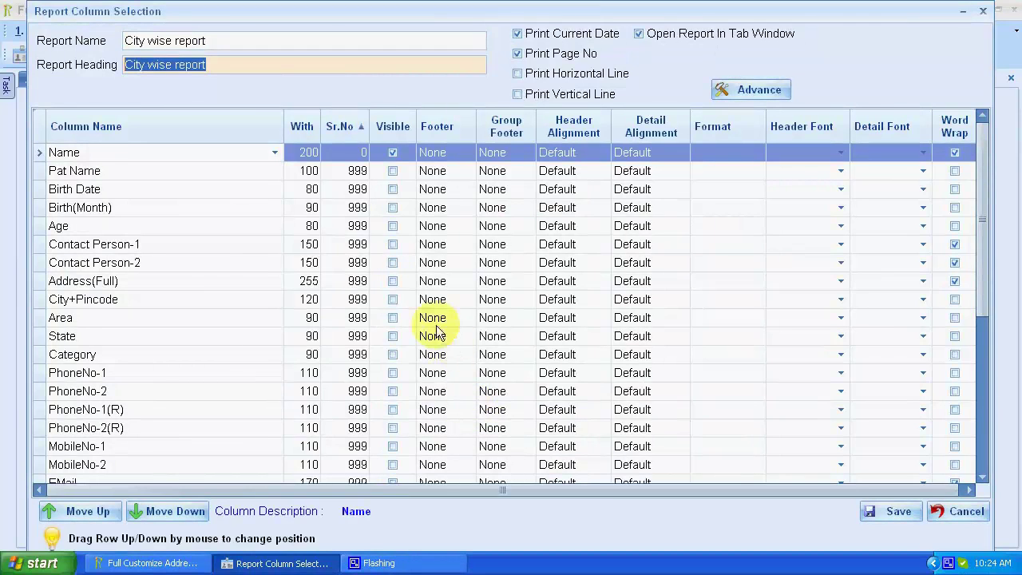
{"action": "left_click", "coordinate": [242, 176]}
{"action": "key", "text": "Tab"}
{"action": "key", "text": "Tab"}
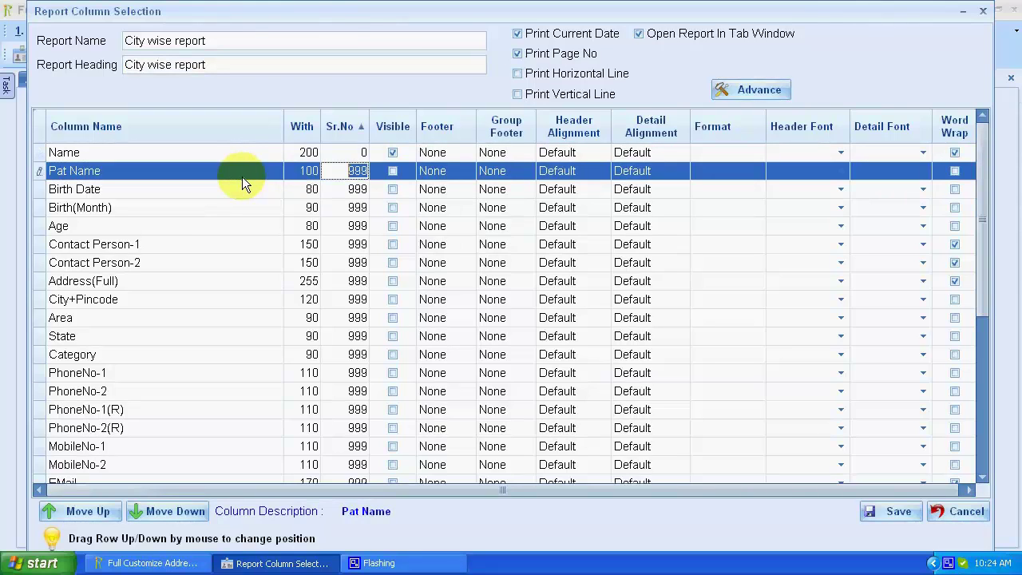
{"action": "key", "text": "Tab"}
{"action": "key", "text": "Down"}
{"action": "key", "text": "Up"}
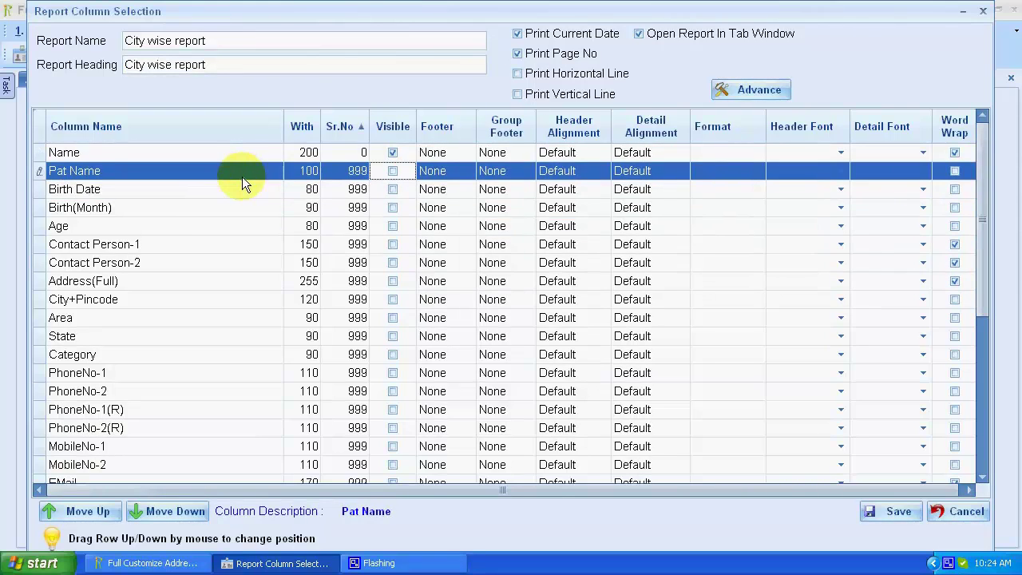
{"action": "key", "text": "Down"}
{"action": "key", "text": "Down"}
{"action": "key", "text": "Down"}
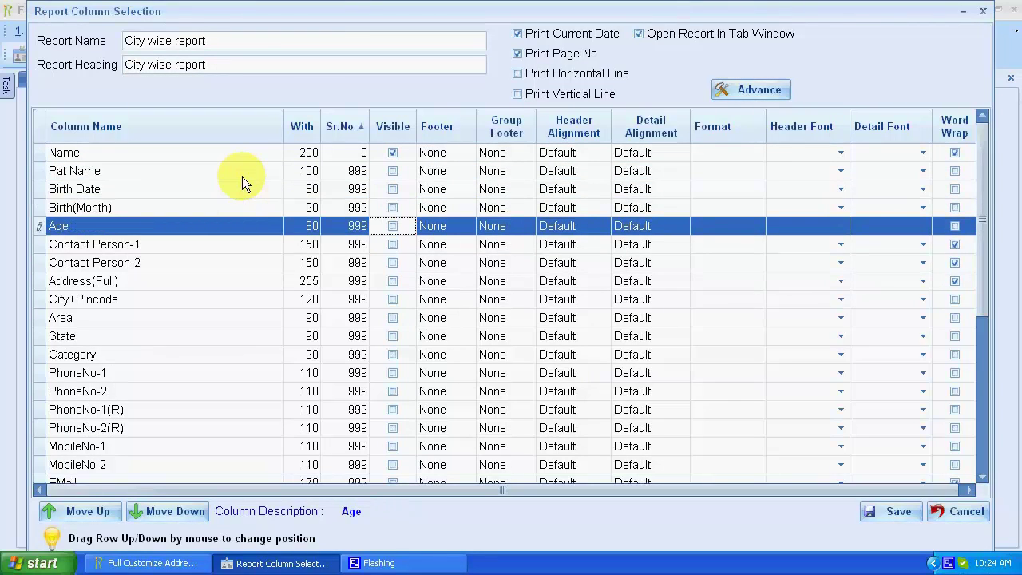
{"action": "left_click", "coordinate": [391, 245]}
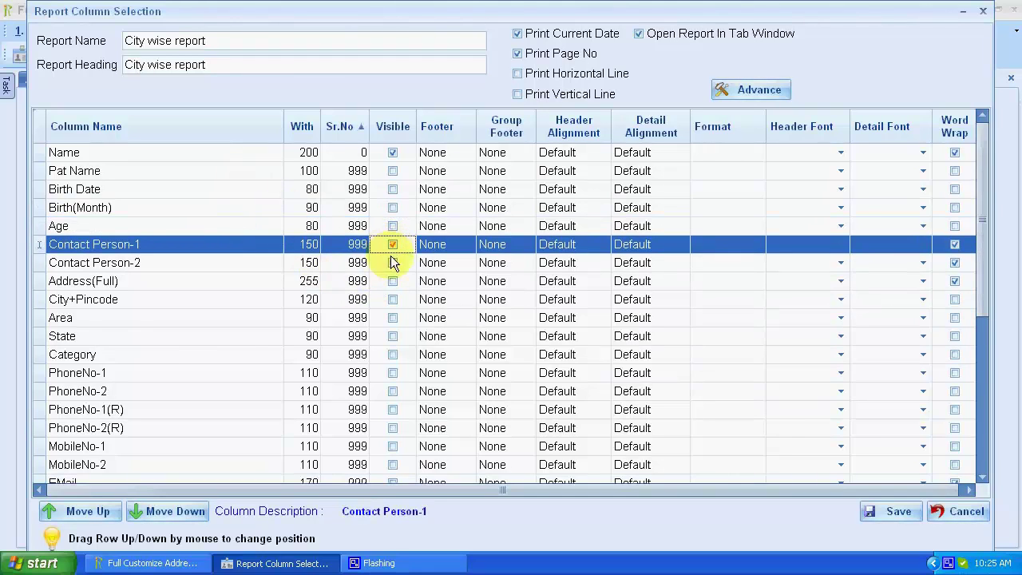
{"action": "left_click", "coordinate": [392, 355]}
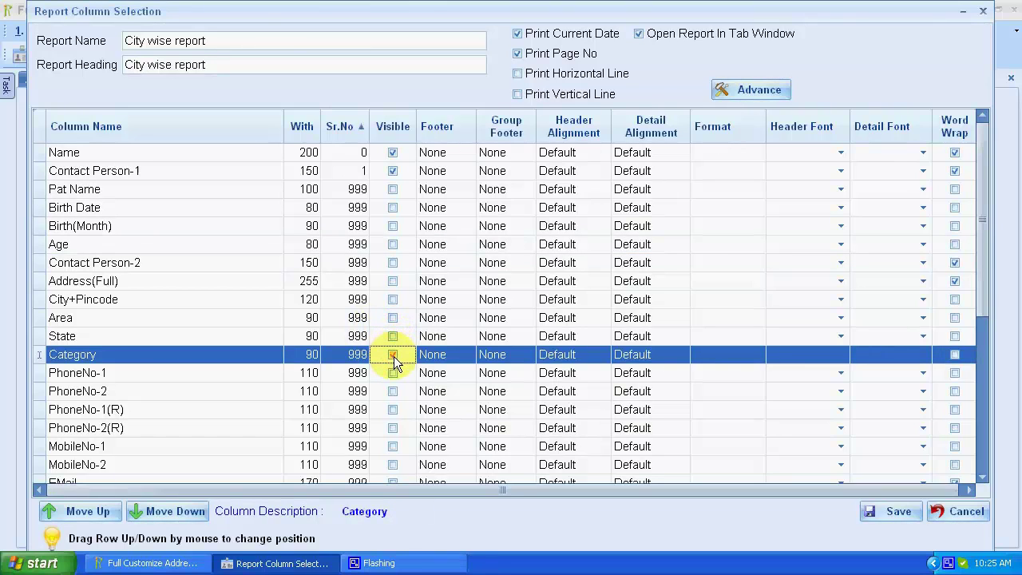
{"action": "left_click", "coordinate": [419, 356]}
{"action": "left_click", "coordinate": [411, 355]}
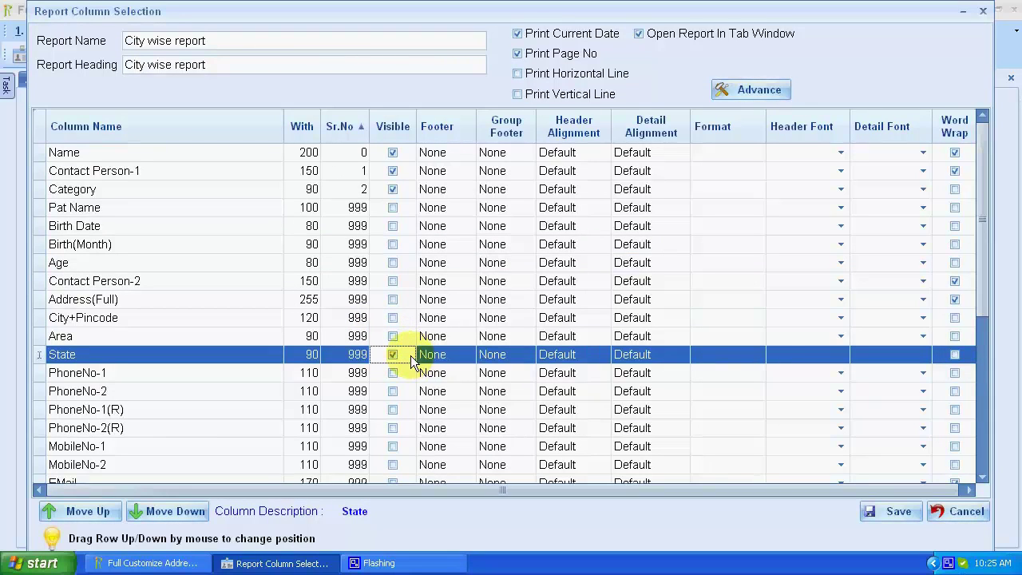
- Make the MobileNo-1 column visible in the report
{"action": "key", "text": "Down"}
{"action": "key", "text": "Down"}
{"action": "key", "text": "Down"}
{"action": "key", "text": "Down"}
{"action": "key", "text": "Down"}
{"action": "key", "text": "Down"}
{"action": "key", "text": "Down"}
{"action": "key", "text": "Down"}
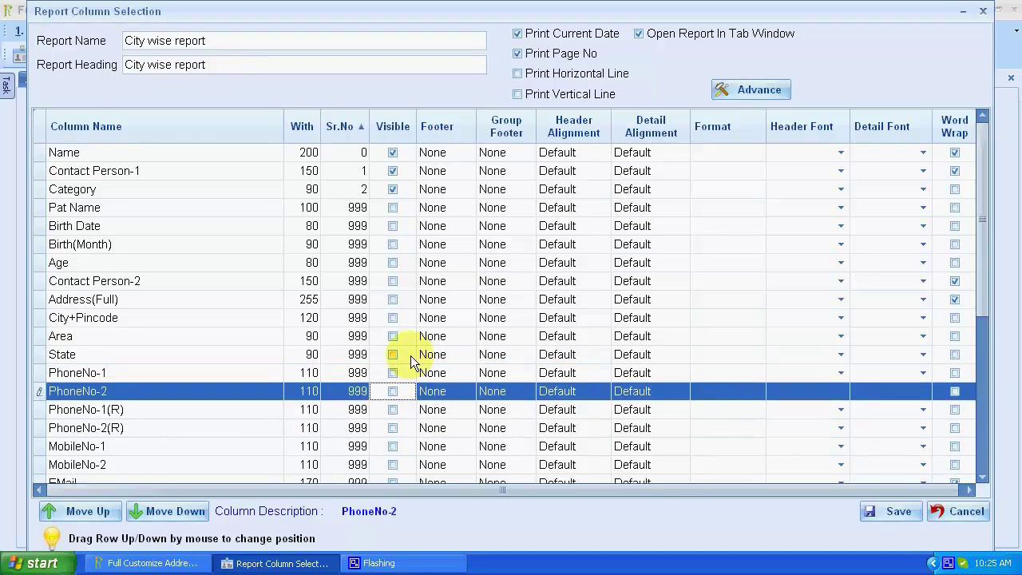
{"action": "key", "text": "Down"}
{"action": "key", "text": "Down"}
{"action": "key", "text": "Down"}
{"action": "key", "text": "Up"}
{"action": "key", "text": "Up"}
{"action": "key", "text": "Up"}
{"action": "key", "text": "Up"}
{"action": "key", "text": "Up"}
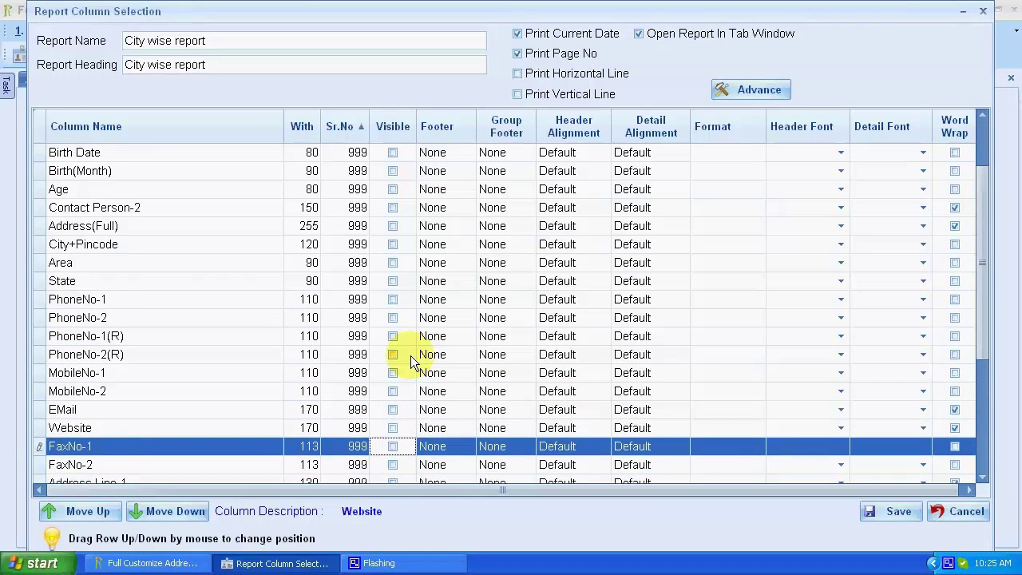
{"action": "key", "text": "Down"}
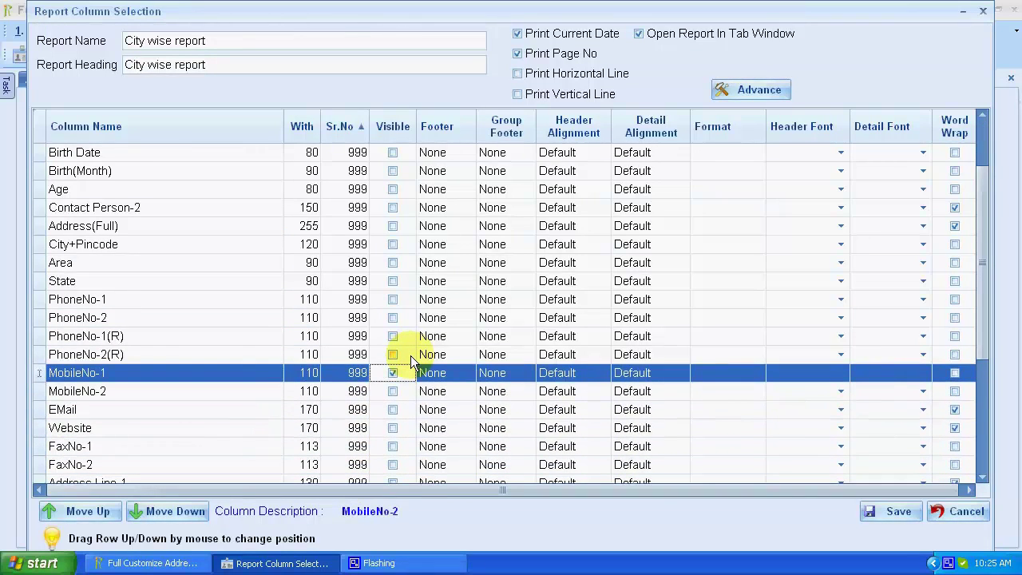
{"action": "key", "text": "Up"}
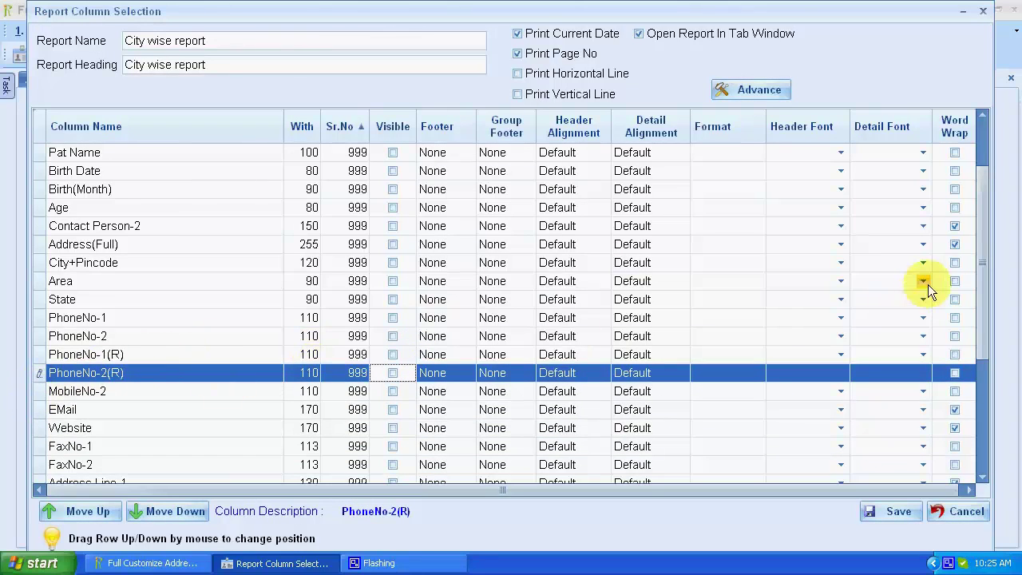
- Make the Bank Name, City and Bank AcNo columns visible in the report, in that order
{"action": "left_click_drag", "start_coordinate": [980, 270], "coordinate": [984, 365]}
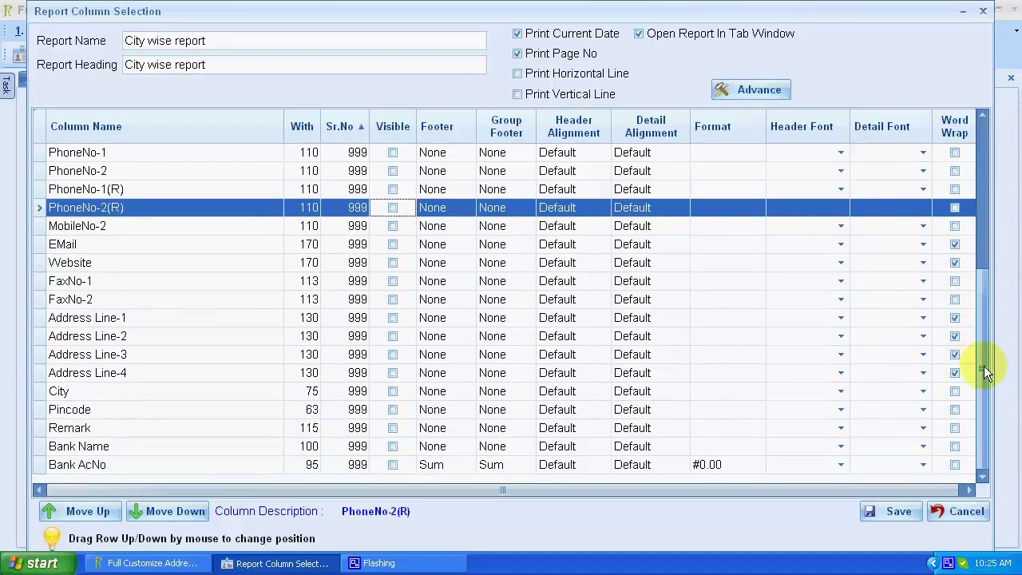
{"action": "left_click", "coordinate": [37, 446]}
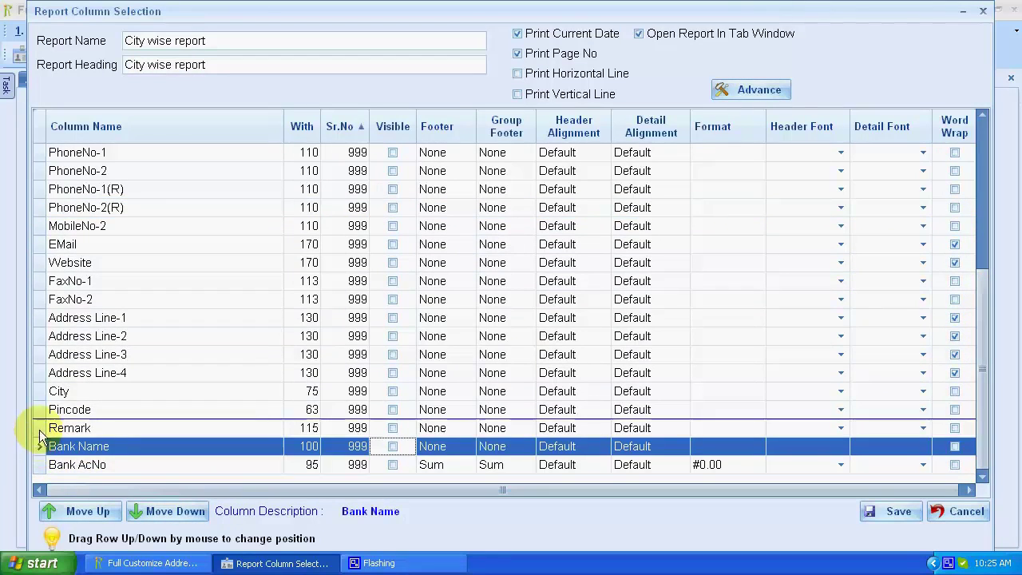
{"action": "key", "text": "space"}
{"action": "scroll", "coordinate": [56, 453], "scroll_direction": "down", "scroll_amount": 3}
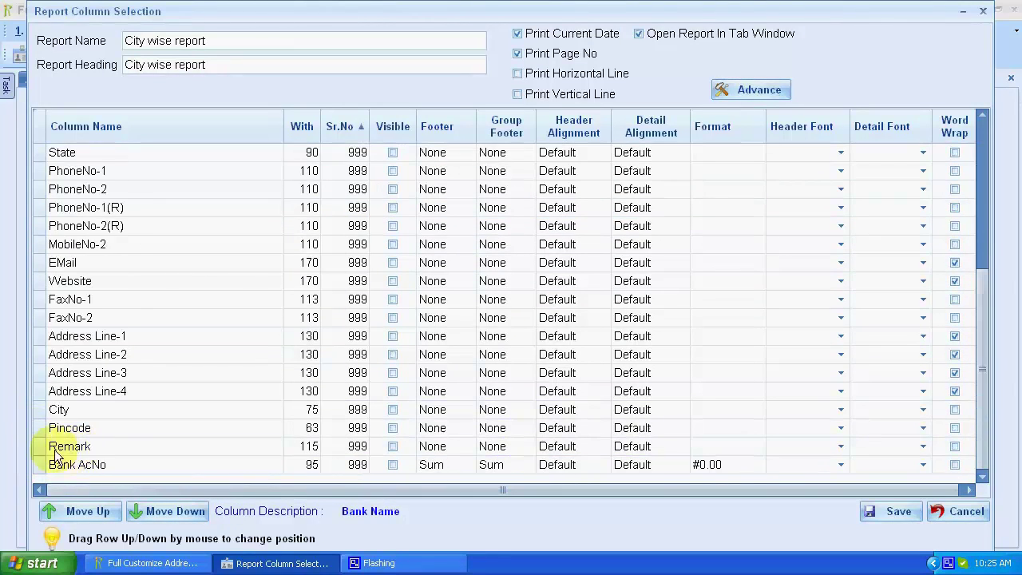
{"action": "left_click", "coordinate": [38, 409]}
{"action": "key", "text": "space"}
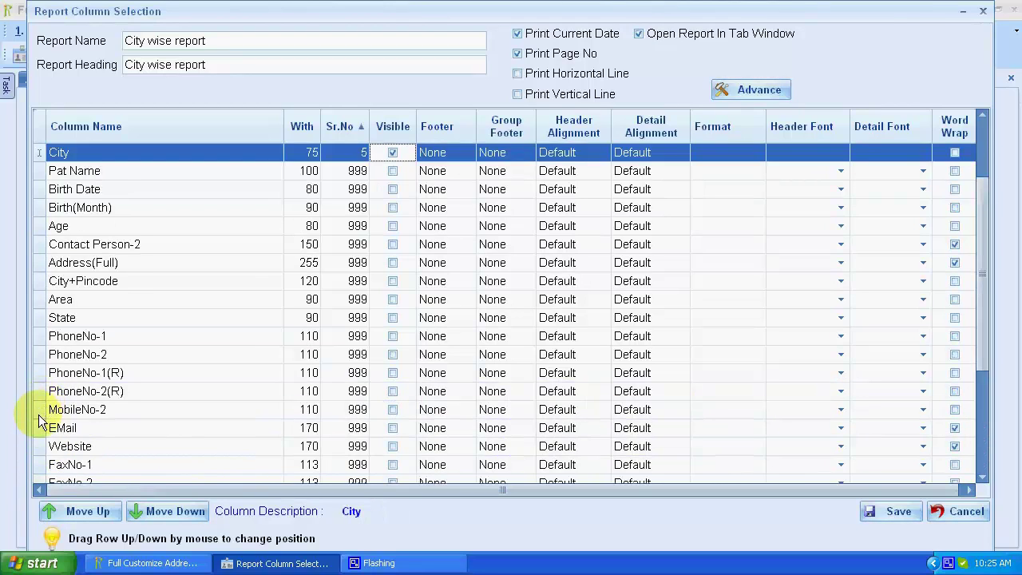
{"action": "scroll", "coordinate": [38, 428], "scroll_direction": "down", "scroll_amount": 3}
{"action": "left_click", "coordinate": [39, 464]}
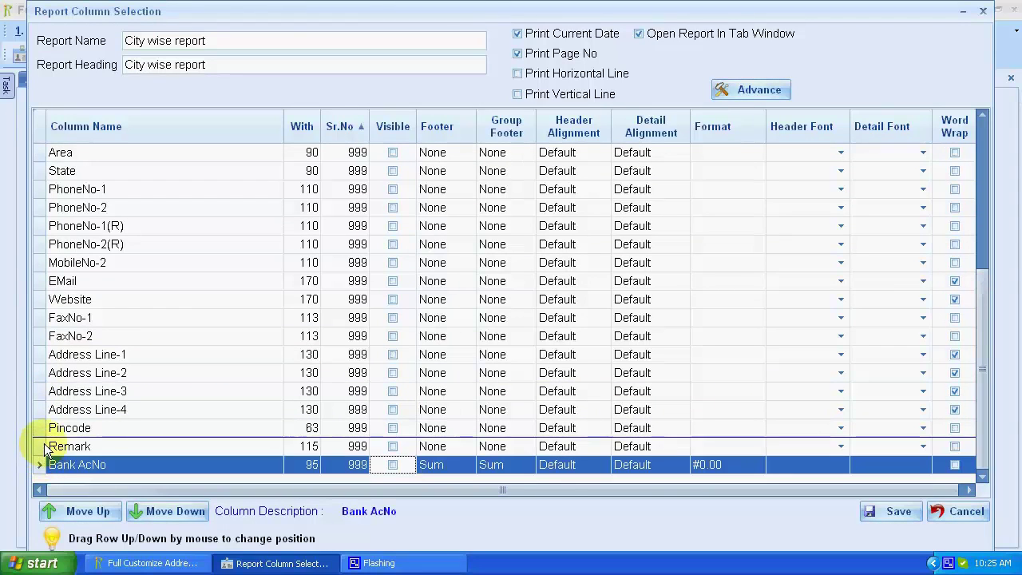
{"action": "key", "text": "space"}
{"action": "scroll", "coordinate": [64, 435], "scroll_direction": "up", "scroll_amount": 2}
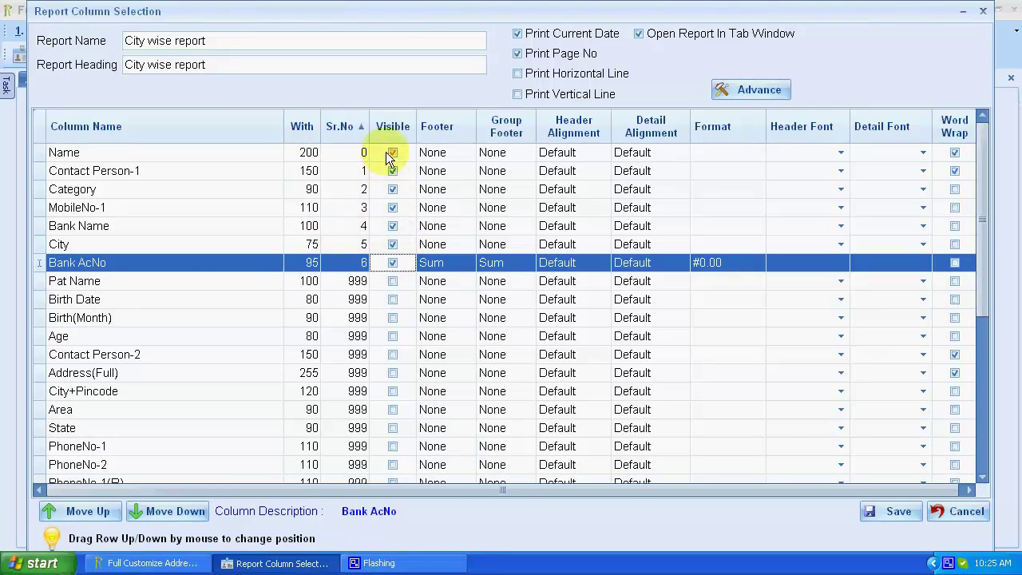
- Add the MobileNo-2 and State columns to the visible report columns
{"action": "scroll", "coordinate": [386, 306], "scroll_direction": "down", "scroll_amount": 2}
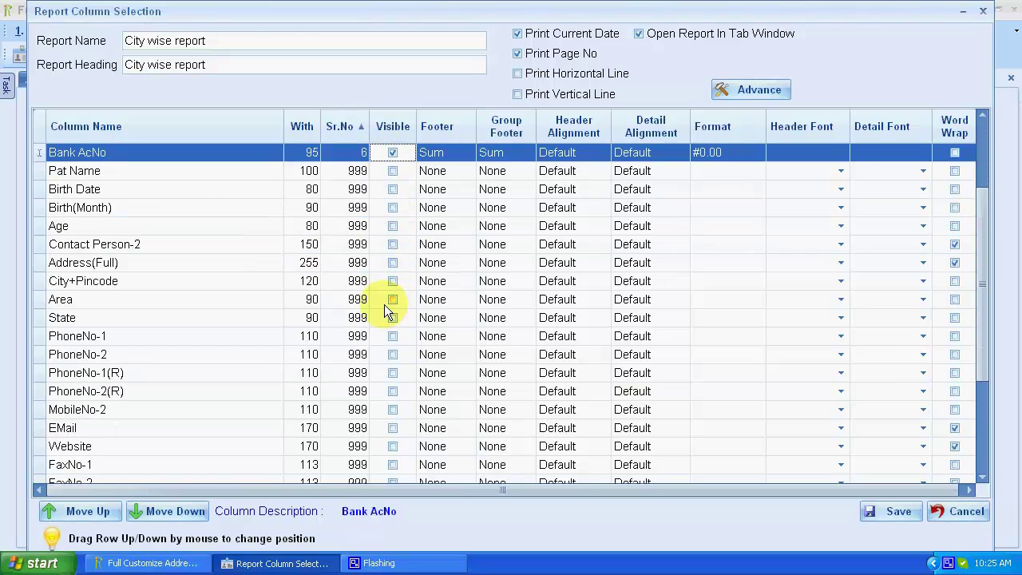
{"action": "scroll", "coordinate": [384, 305], "scroll_direction": "down", "scroll_amount": 3}
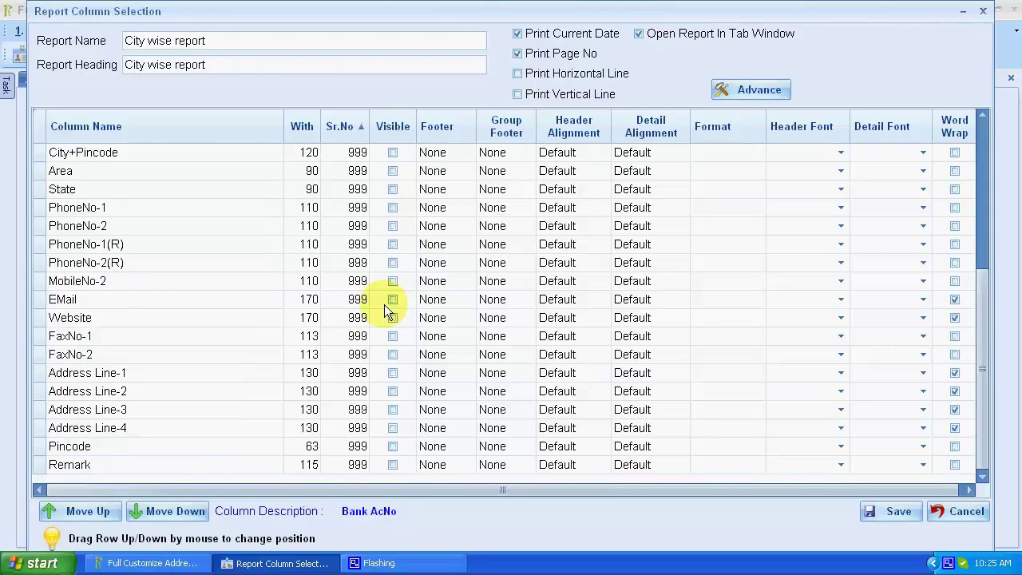
{"action": "scroll", "coordinate": [384, 304], "scroll_direction": "up", "scroll_amount": 1}
{"action": "left_click", "coordinate": [393, 336]}
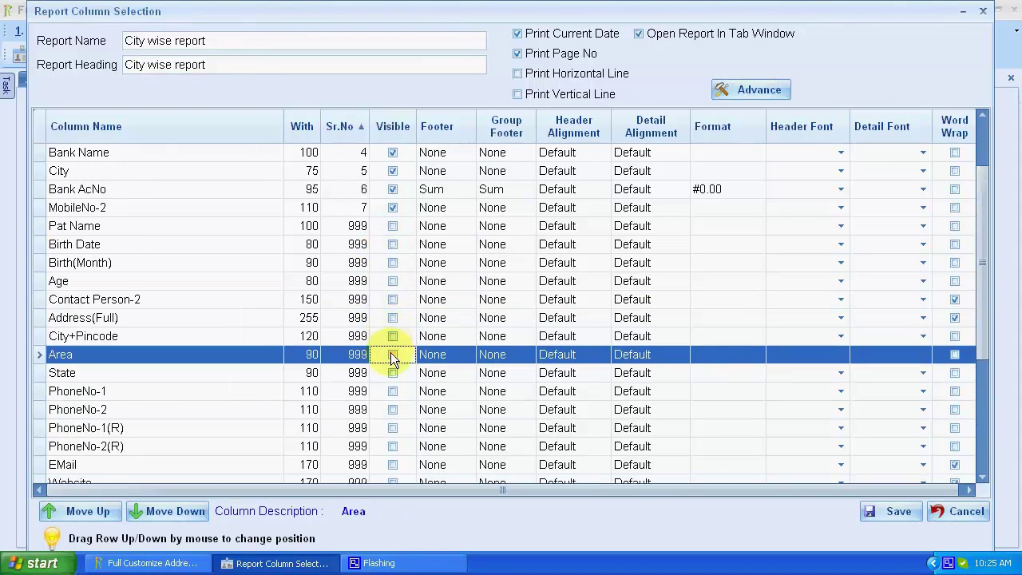
{"action": "left_click", "coordinate": [392, 373]}
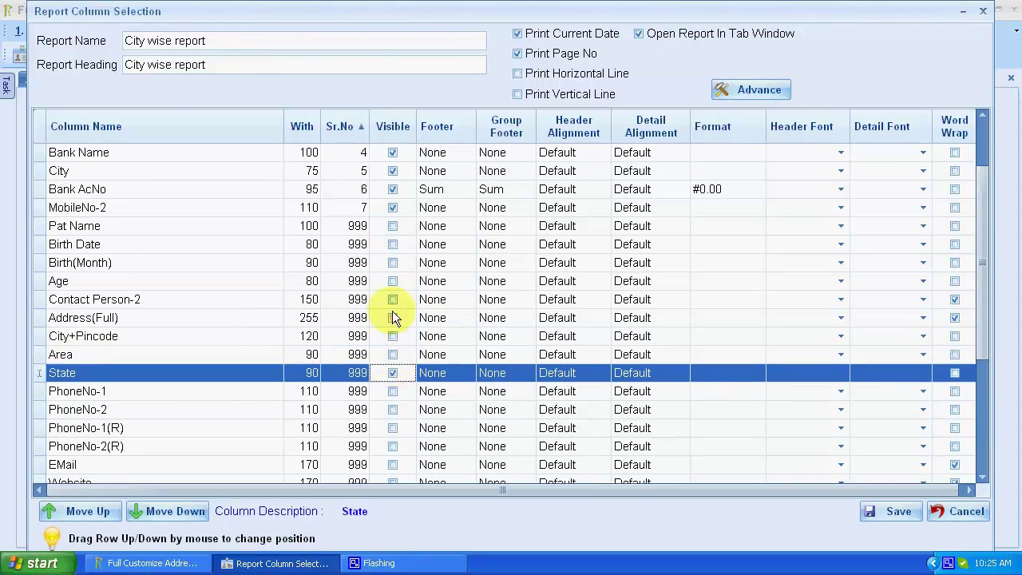
{"action": "left_click", "coordinate": [205, 214]}
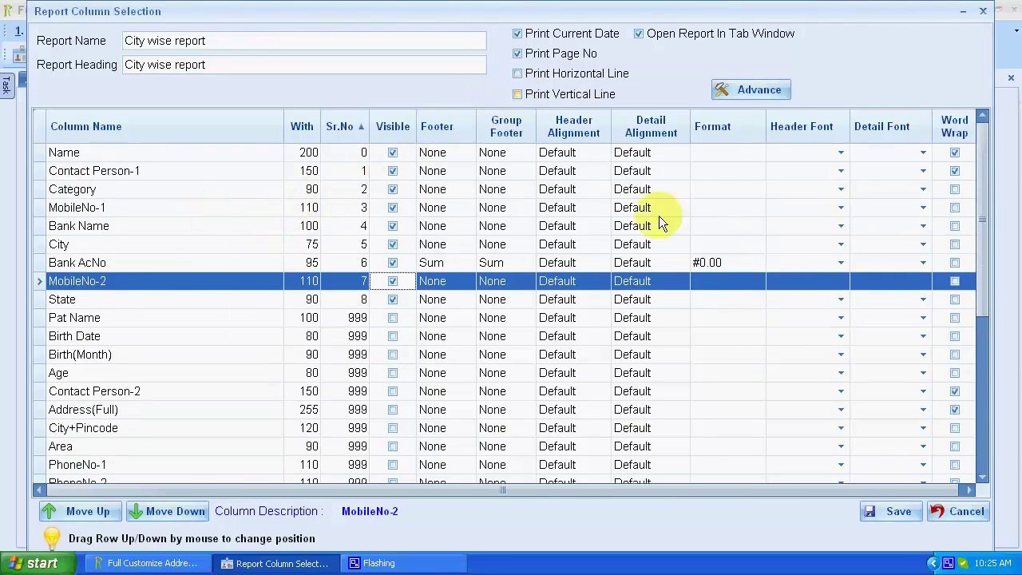
- Save the column selection and open the City wise report for viewing
{"action": "left_click", "coordinate": [888, 511]}
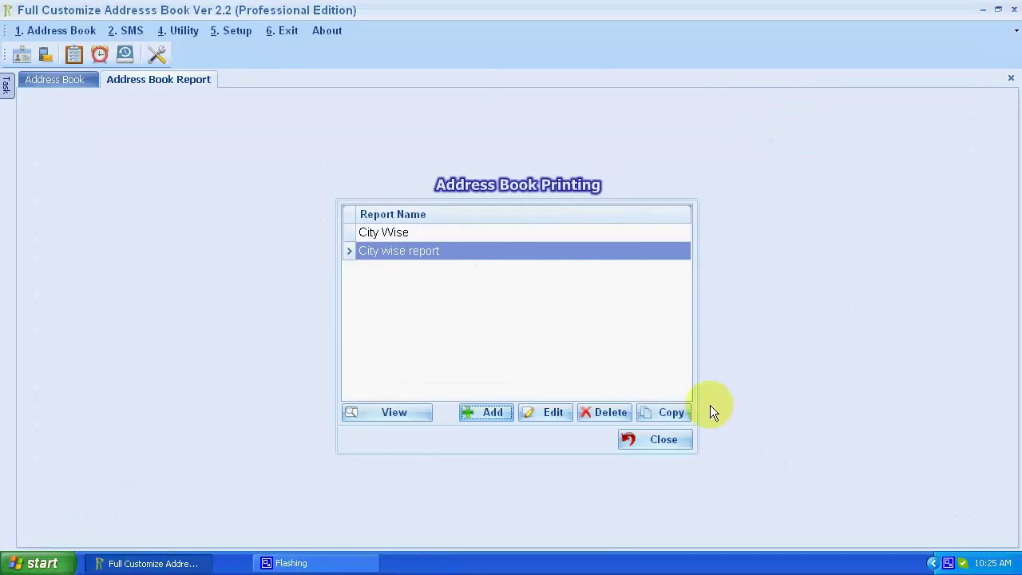
{"action": "left_click", "coordinate": [411, 414]}
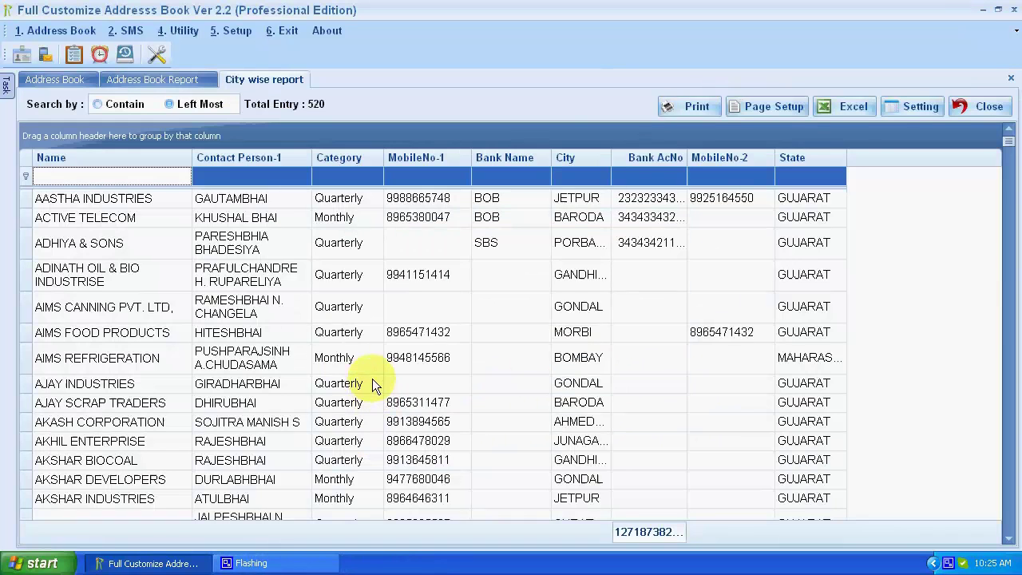
{"action": "left_click", "coordinate": [395, 310]}
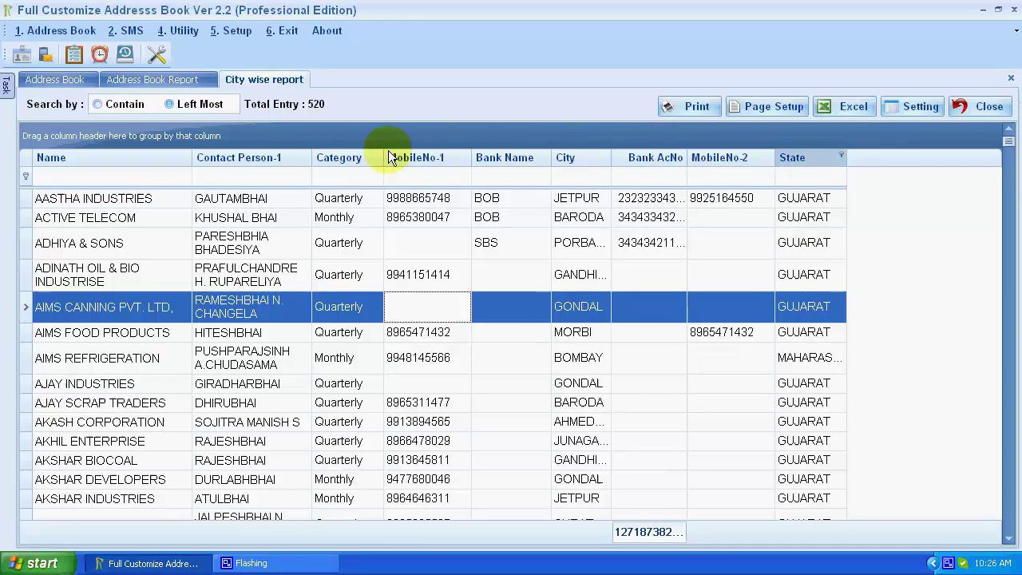
- Move the State and City columns directly after Contact Person-1 and widen the City, State, Contact Person-1 and Name columns to fit their text
{"action": "left_click_drag", "start_coordinate": [336, 152], "coordinate": [335, 153]}
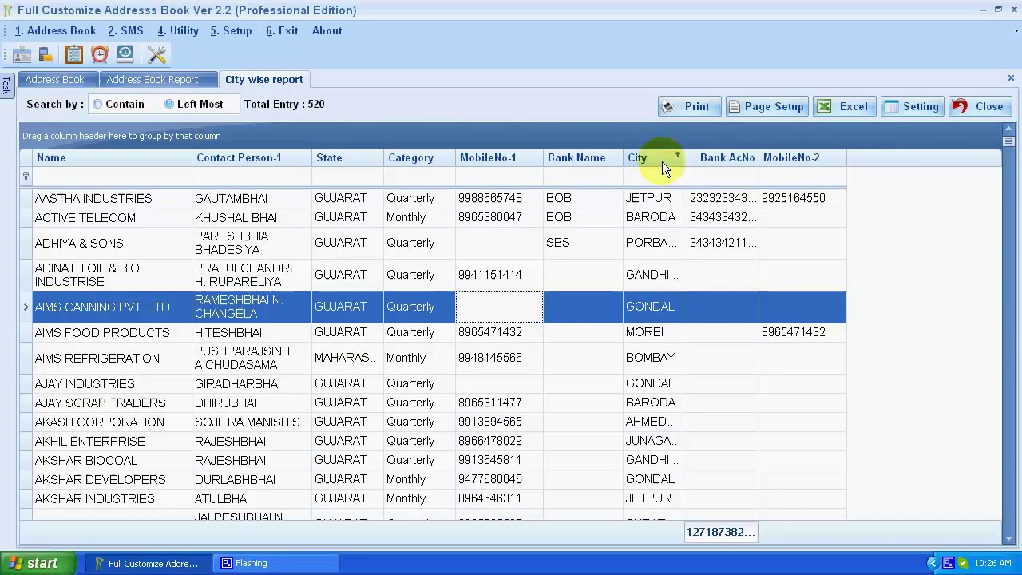
{"action": "left_click_drag", "start_coordinate": [458, 162], "coordinate": [482, 158]}
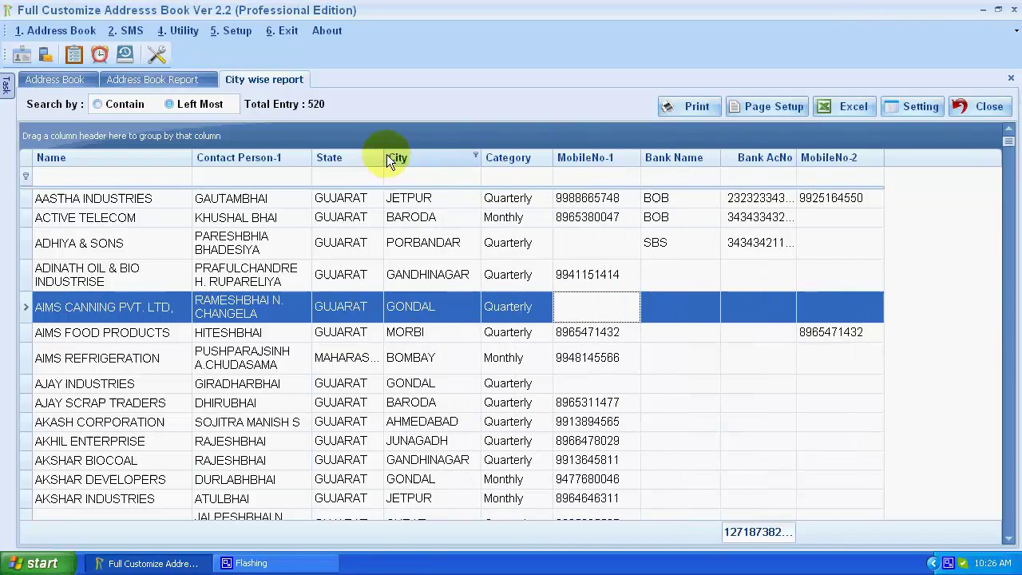
{"action": "left_click_drag", "start_coordinate": [387, 154], "coordinate": [420, 152]}
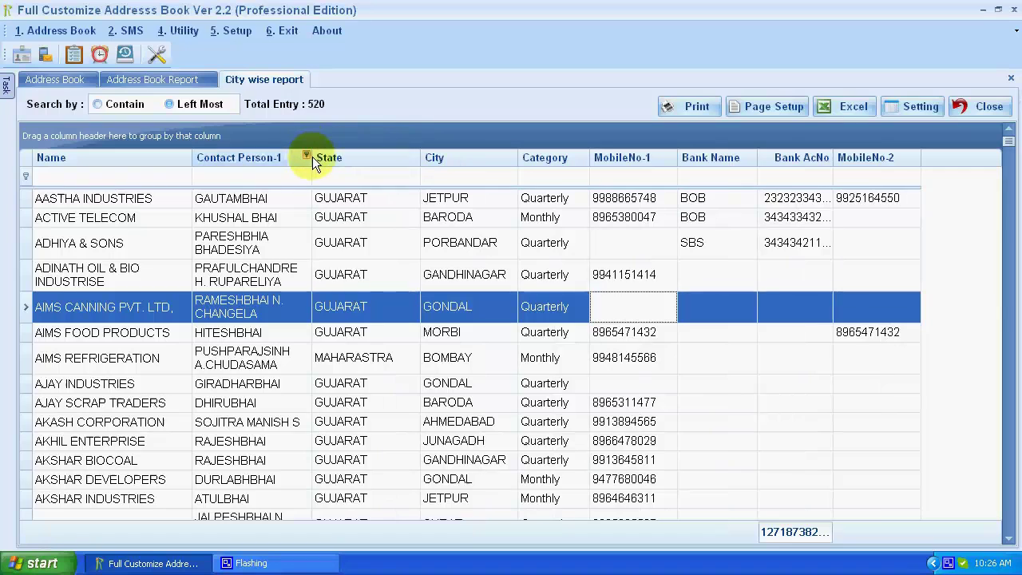
{"action": "left_click_drag", "start_coordinate": [315, 157], "coordinate": [403, 163]}
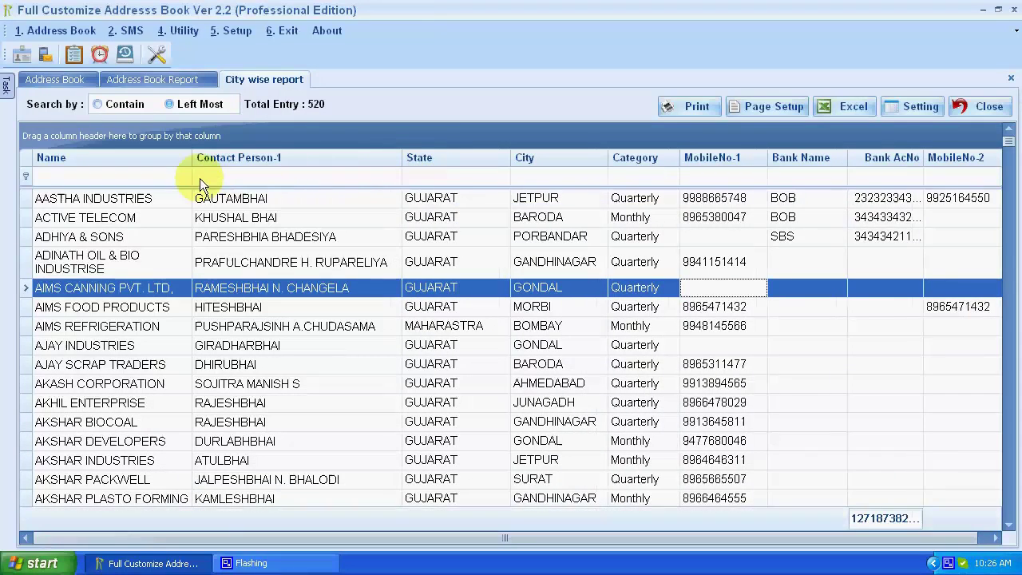
{"action": "left_click_drag", "start_coordinate": [191, 160], "coordinate": [221, 154]}
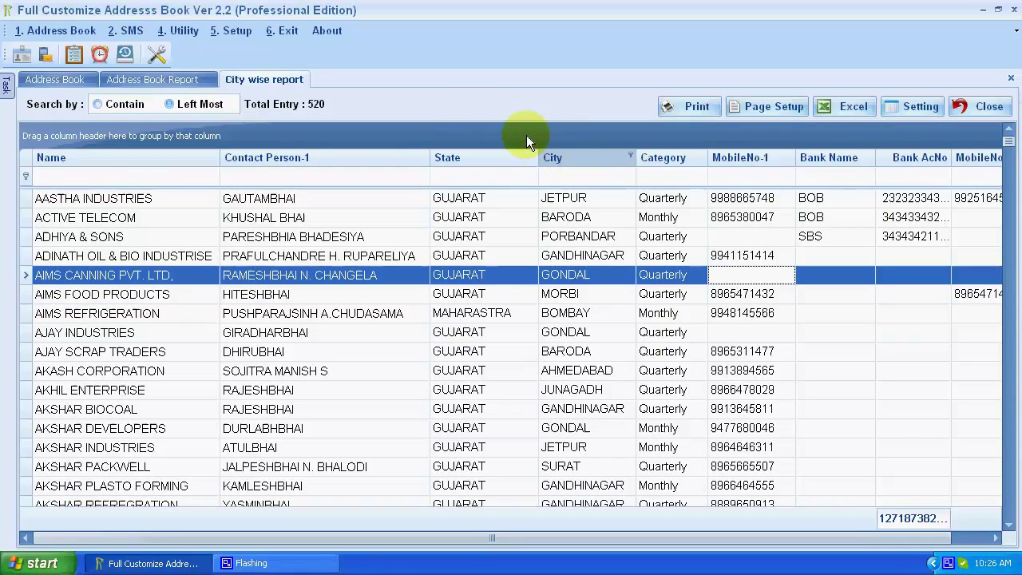
- Group the report entries by the City column
{"action": "left_click_drag", "start_coordinate": [526, 140], "coordinate": [526, 138]}
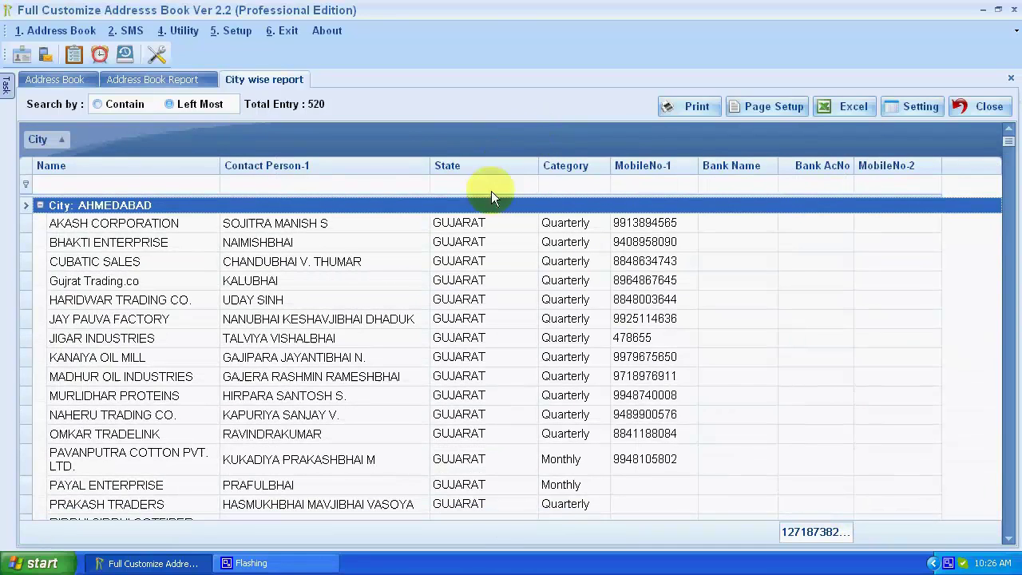
{"action": "left_click", "coordinate": [308, 261]}
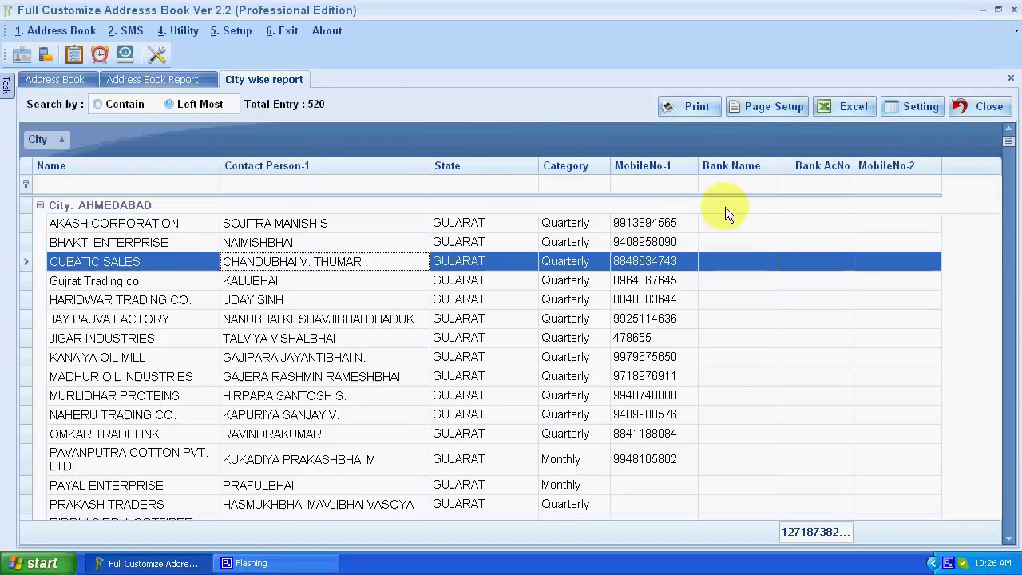
- Remove the Bank AcNo and MobileNo-2 columns from the grouped report
{"action": "left_click", "coordinate": [806, 168]}
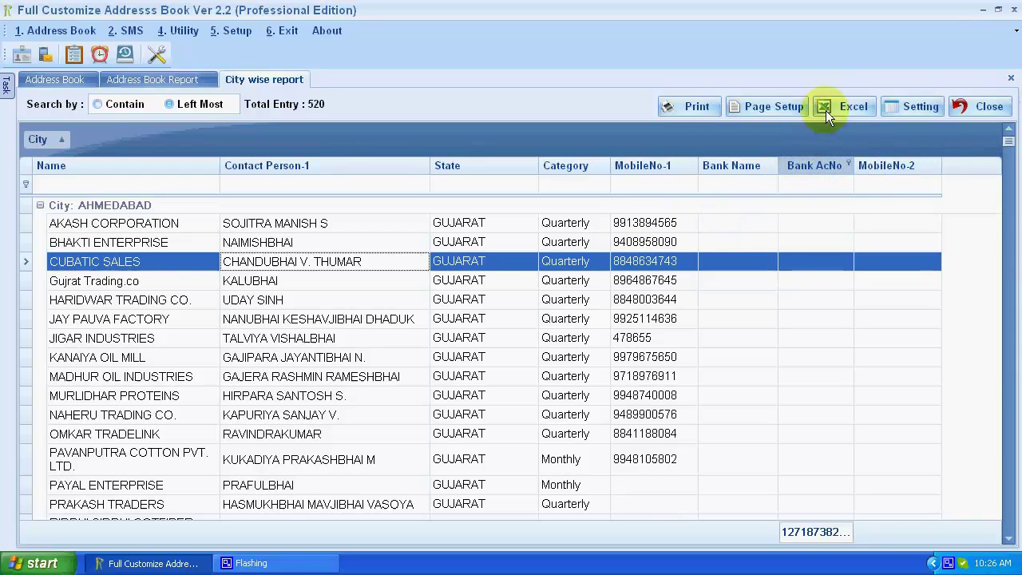
{"action": "left_click_drag", "start_coordinate": [827, 117], "coordinate": [831, 64]}
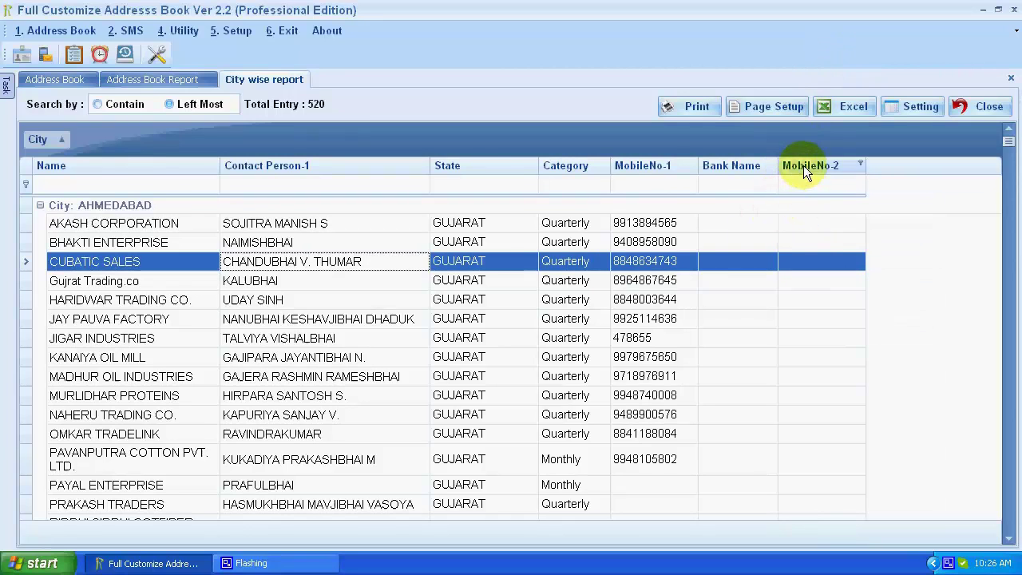
{"action": "mouse_move", "coordinate": [804, 166]}
{"action": "left_mouse_down"}
{"action": "mouse_move", "coordinate": [811, 85]}
{"action": "mouse_move", "coordinate": [795, 90]}
{"action": "left_mouse_up"}
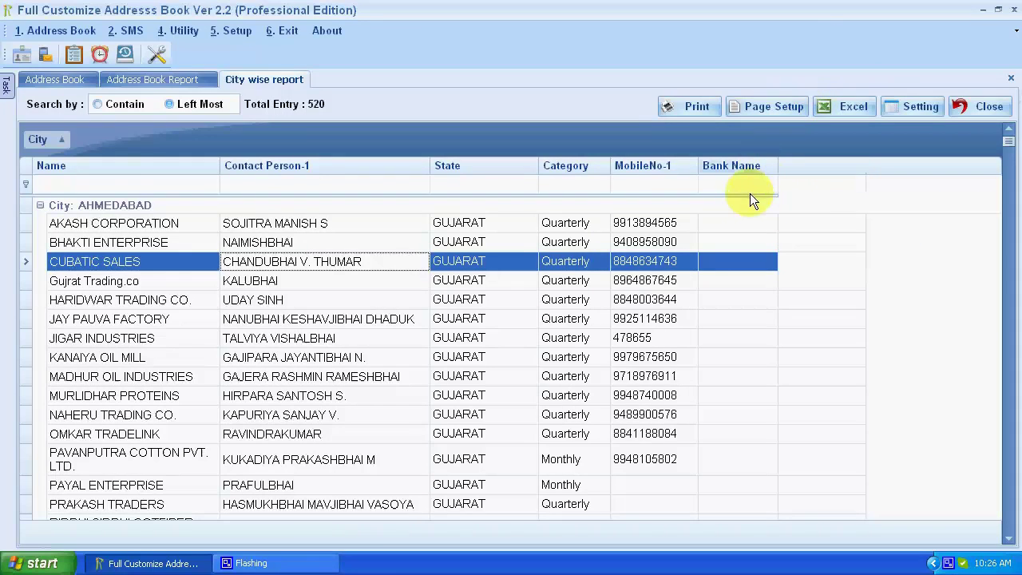
- Set both the Footer and the Group Footer of the Name column to Count in its column settings
{"action": "left_click", "coordinate": [502, 299]}
{"action": "scroll", "coordinate": [503, 296], "scroll_direction": "down", "scroll_amount": 4}
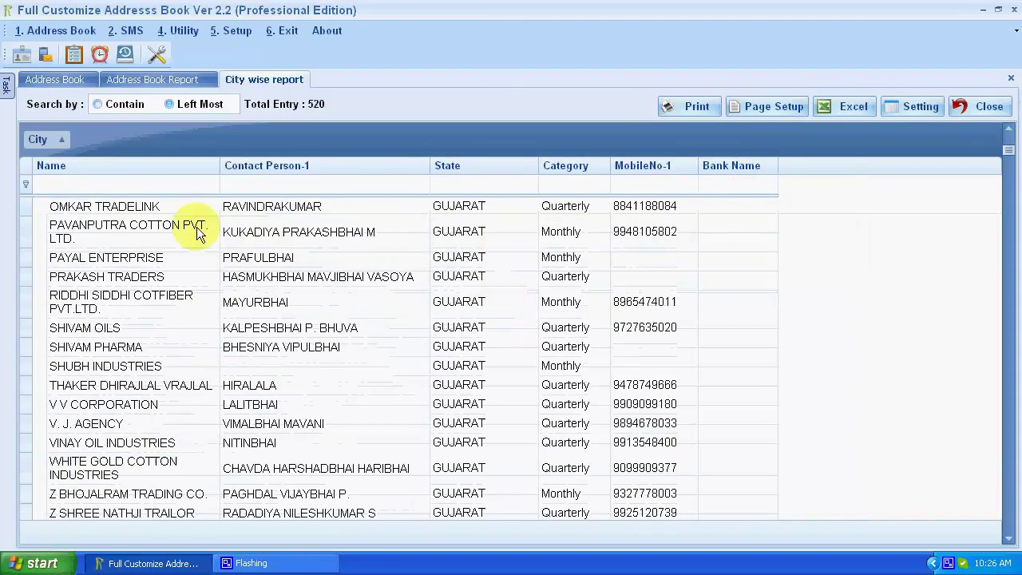
{"action": "right_click", "coordinate": [135, 237]}
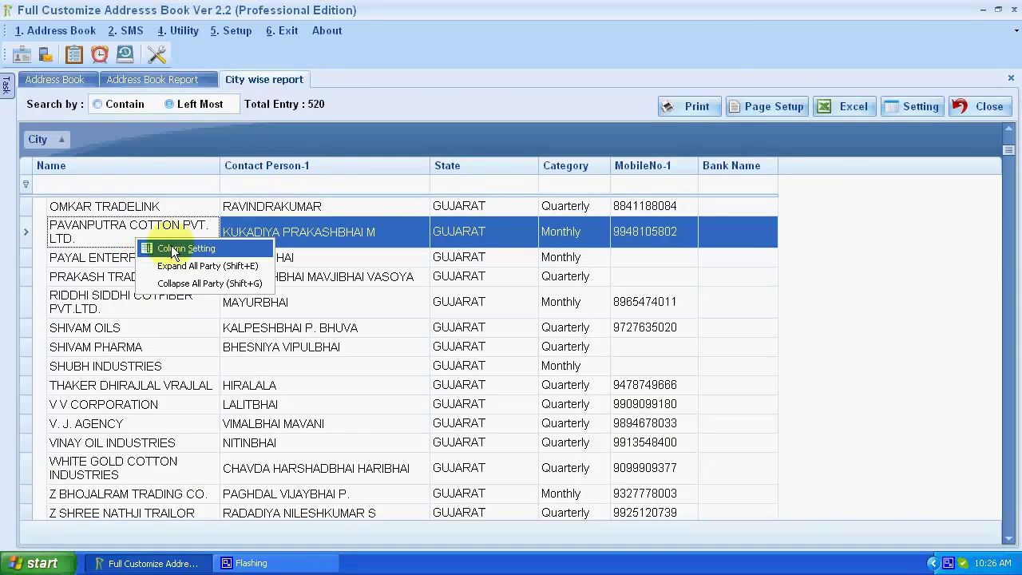
{"action": "left_click", "coordinate": [175, 249]}
{"action": "left_click", "coordinate": [435, 240]}
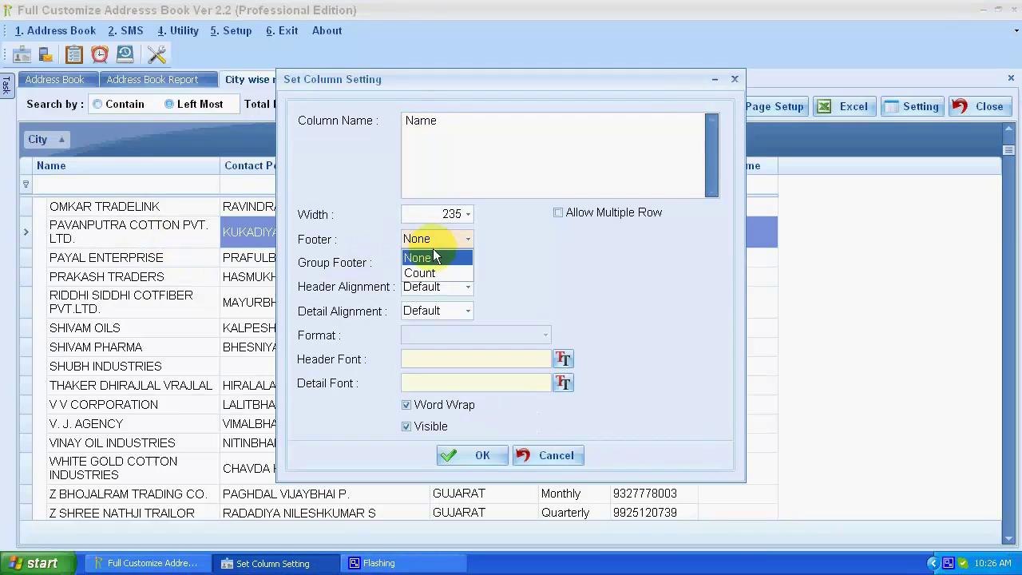
{"action": "left_click", "coordinate": [423, 273]}
{"action": "left_click", "coordinate": [431, 263]}
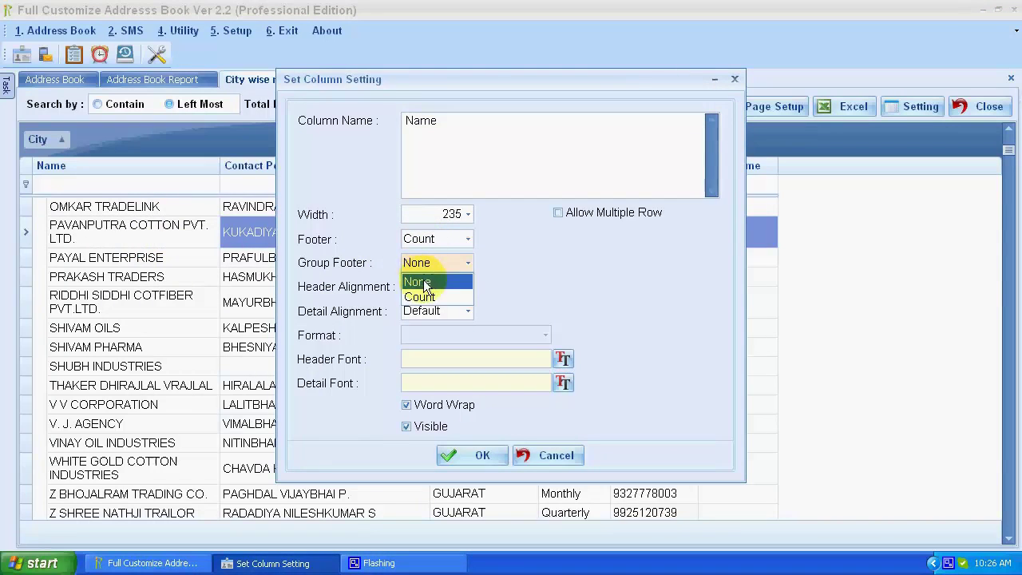
{"action": "left_click", "coordinate": [422, 296]}
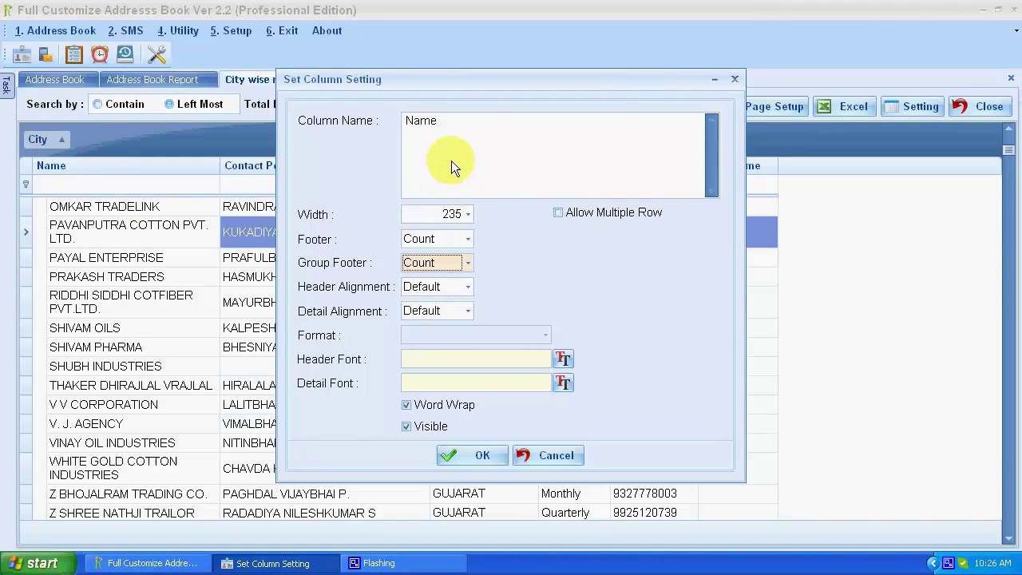
- Rename the Name column to "Party Name" and apply the column settings
{"action": "left_click", "coordinate": [452, 132]}
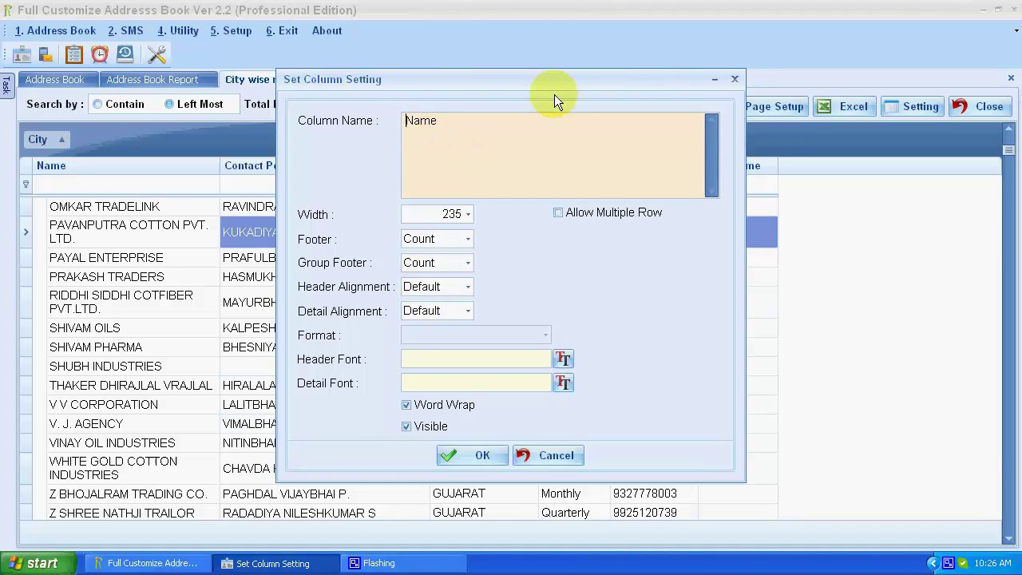
{"action": "type", "text": "Party"}
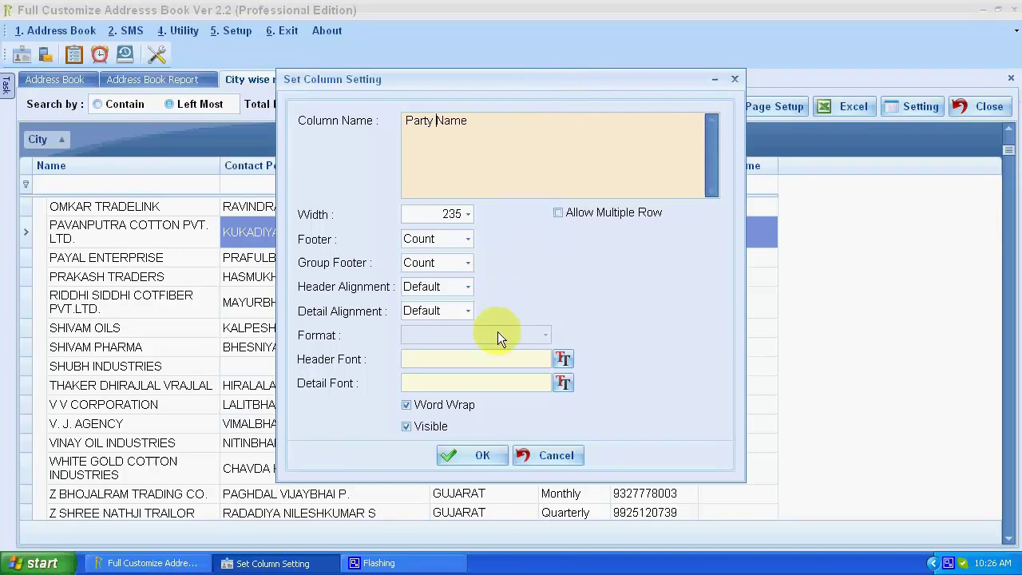
{"action": "left_click", "coordinate": [466, 456]}
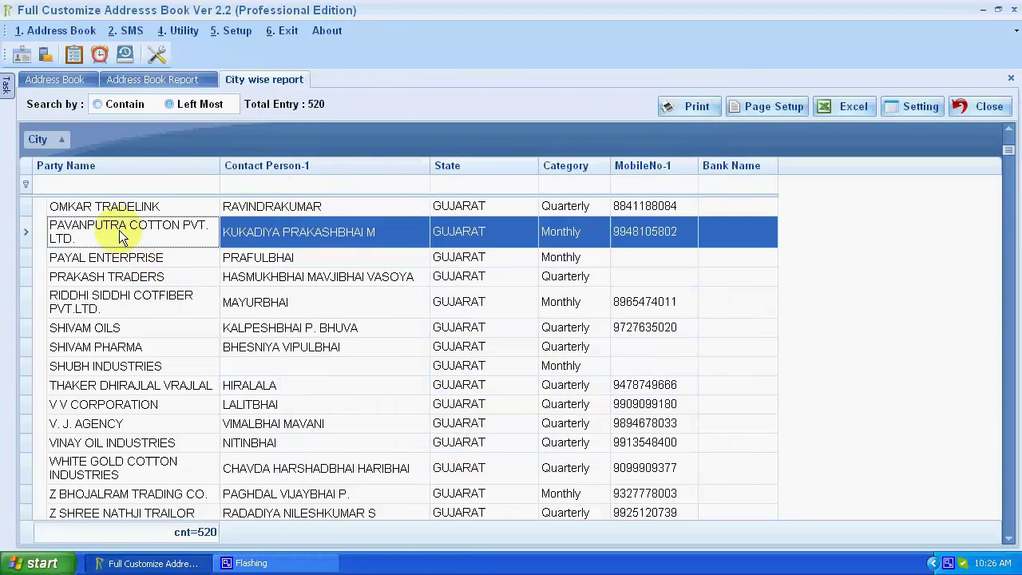
- Examine the entry count in each city group's footer and the overall count in the report footer
{"action": "scroll", "coordinate": [125, 303], "scroll_direction": "down", "scroll_amount": 6}
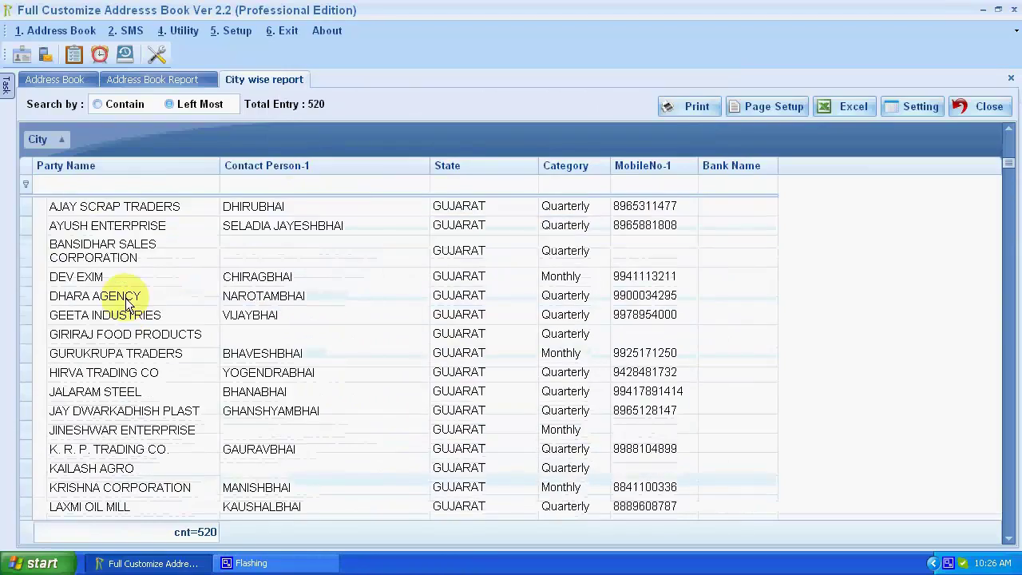
{"action": "scroll", "coordinate": [125, 304], "scroll_direction": "up", "scroll_amount": 2}
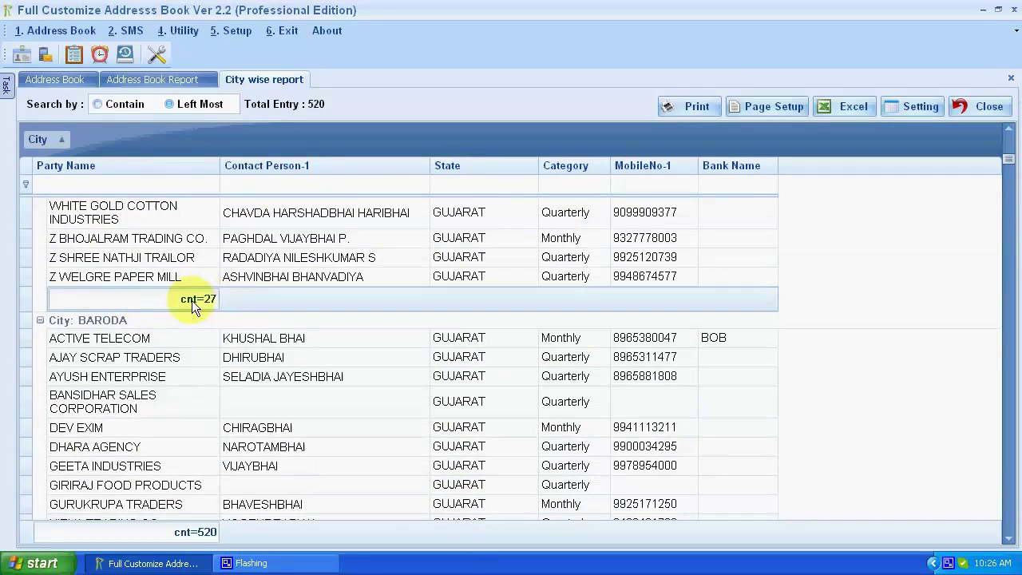
{"action": "scroll", "coordinate": [200, 308], "scroll_direction": "down", "scroll_amount": 20}
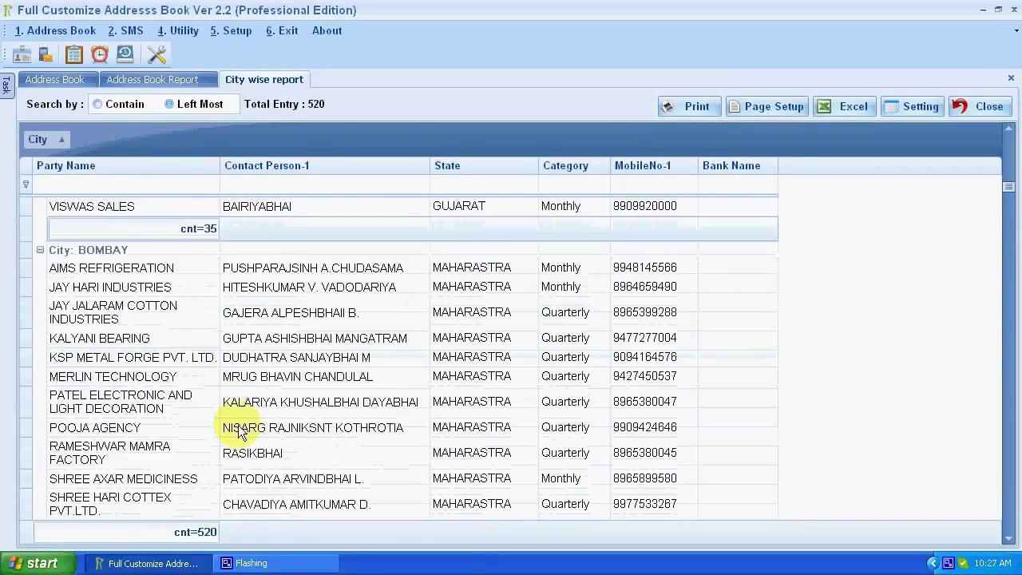
{"action": "scroll", "coordinate": [235, 424], "scroll_direction": "up", "scroll_amount": 6}
{"action": "scroll", "coordinate": [232, 420], "scroll_direction": "down", "scroll_amount": 7}
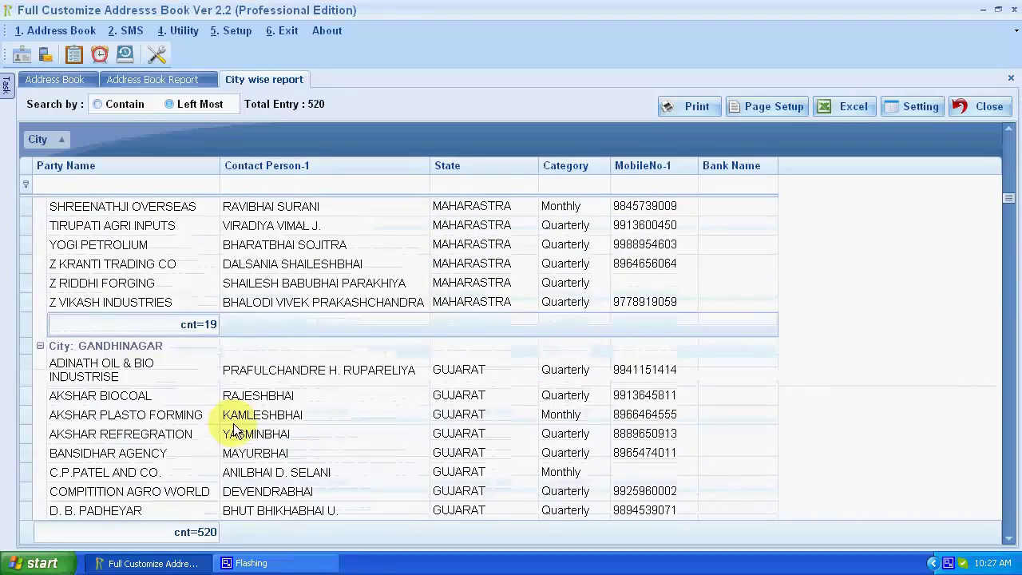
{"action": "scroll", "coordinate": [200, 356], "scroll_direction": "down", "scroll_amount": 5}
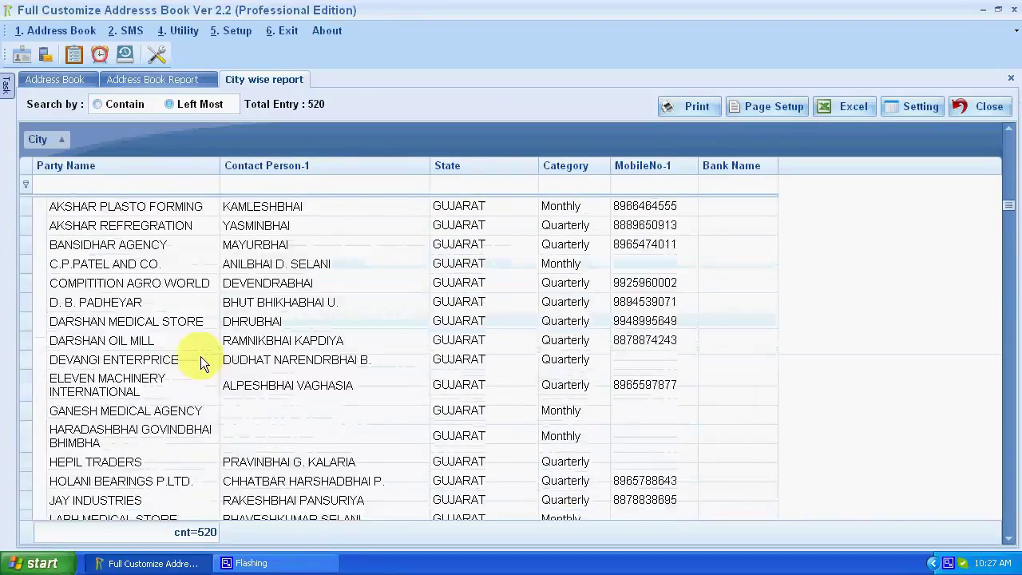
{"action": "scroll", "coordinate": [201, 356], "scroll_direction": "down", "scroll_amount": 10}
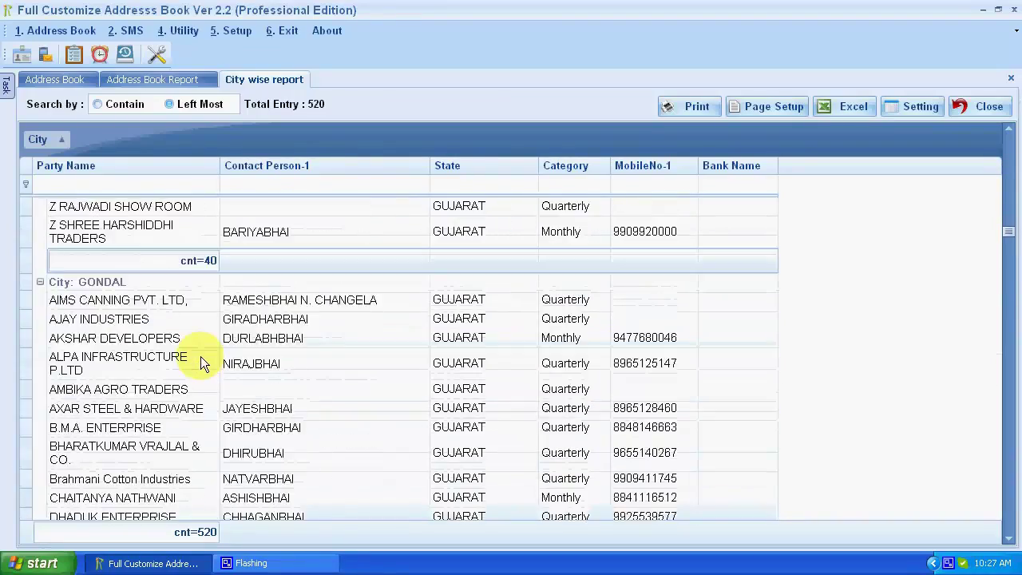
{"action": "scroll", "coordinate": [200, 356], "scroll_direction": "down", "scroll_amount": 10}
- Widen the Party Name column until its long names fit on one line and center its header
{"action": "right_click", "coordinate": [197, 215]}
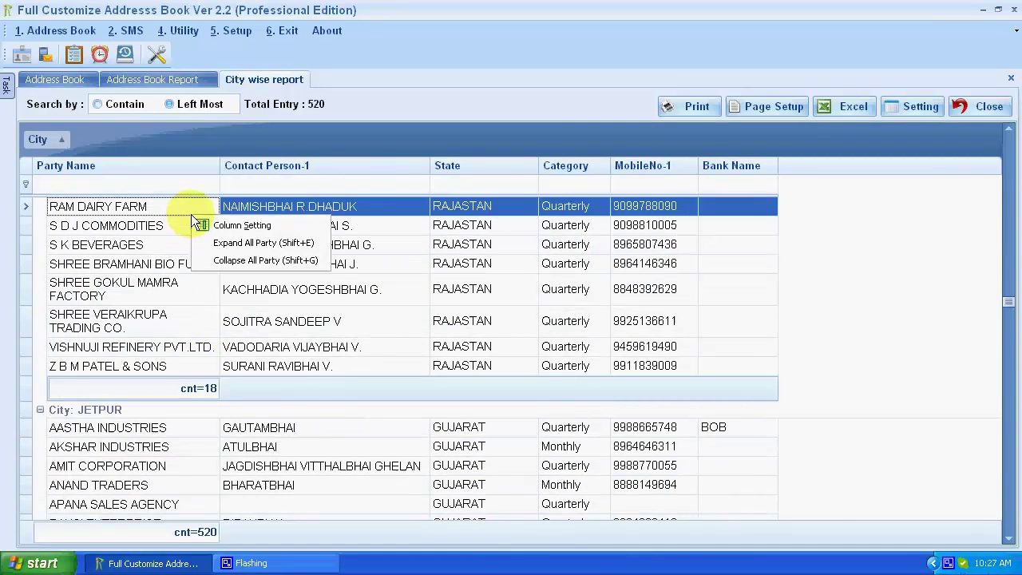
{"action": "left_click", "coordinate": [219, 163]}
{"action": "left_click_drag", "start_coordinate": [219, 163], "coordinate": [272, 166]}
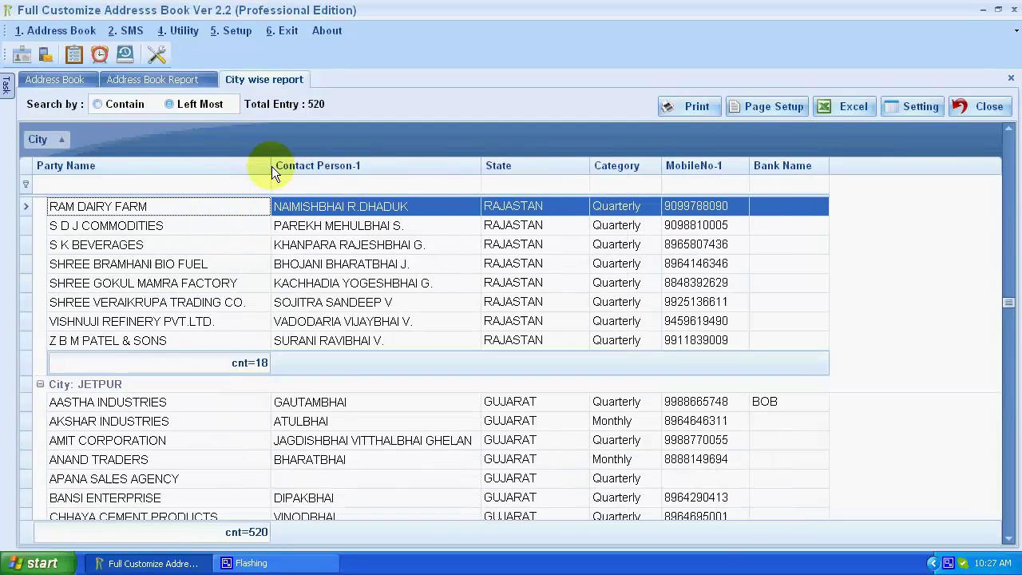
{"action": "left_click", "coordinate": [177, 250]}
{"action": "left_click", "coordinate": [177, 263]}
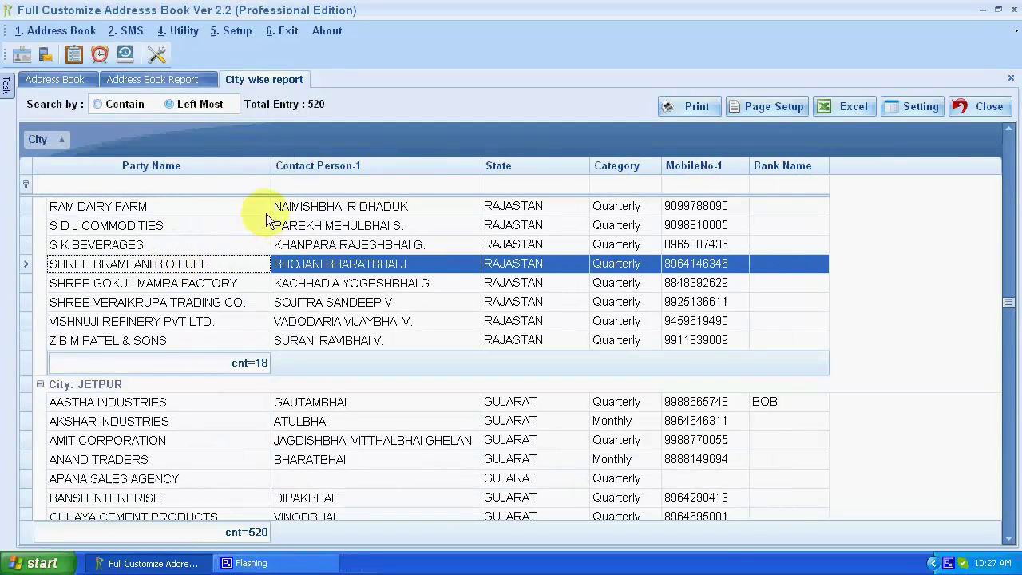
- Set both the Header Alignment and the Detail Alignment of the State column to Center
{"action": "left_click", "coordinate": [518, 205]}
{"action": "right_click", "coordinate": [521, 208]}
{"action": "left_click", "coordinate": [543, 213]}
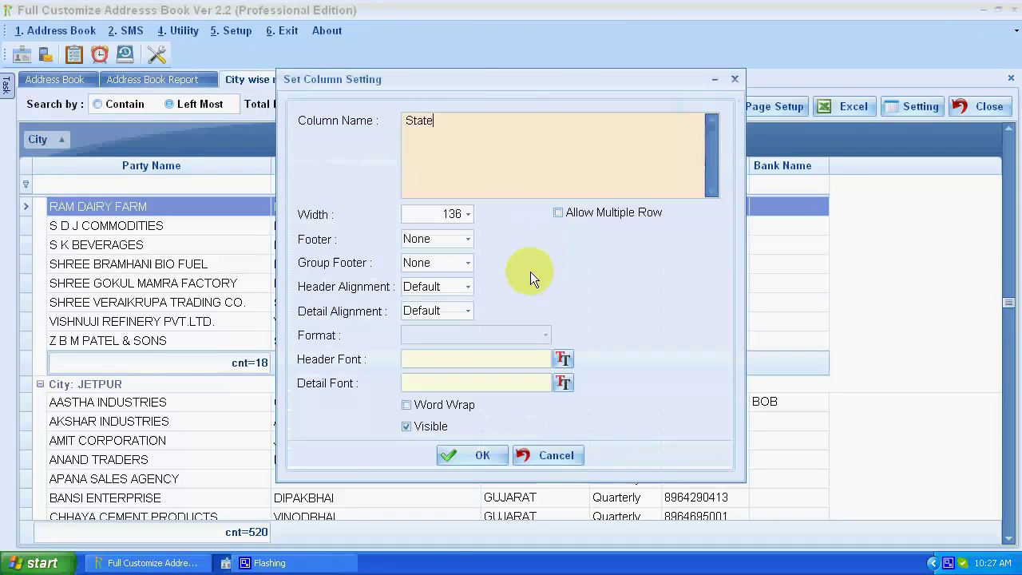
{"action": "left_click", "coordinate": [441, 239]}
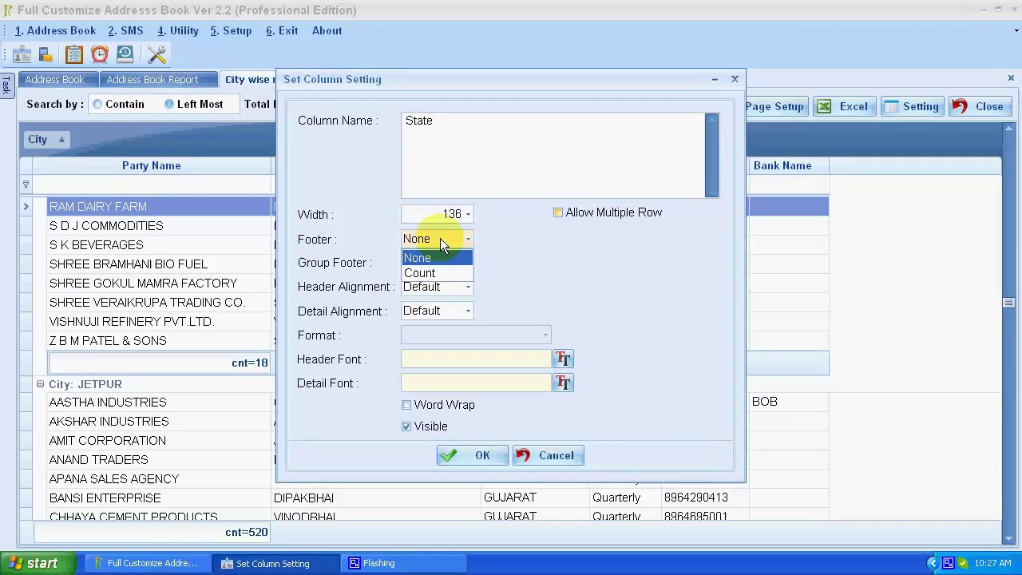
{"action": "left_click", "coordinate": [441, 258]}
{"action": "left_click", "coordinate": [442, 286]}
{"action": "left_click", "coordinate": [443, 336]}
{"action": "left_click", "coordinate": [444, 314]}
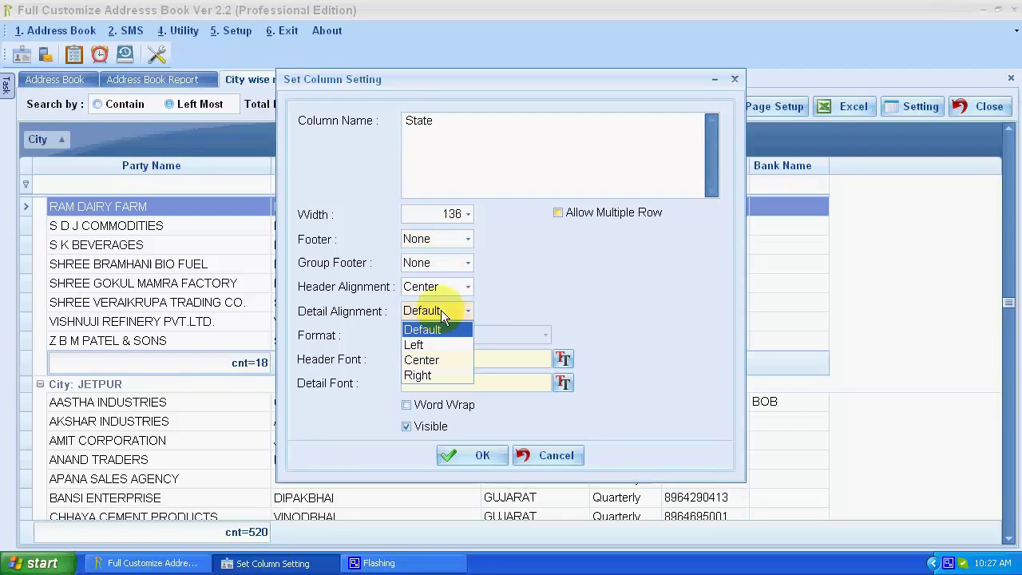
{"action": "left_click", "coordinate": [442, 360]}
{"action": "left_click", "coordinate": [482, 456]}
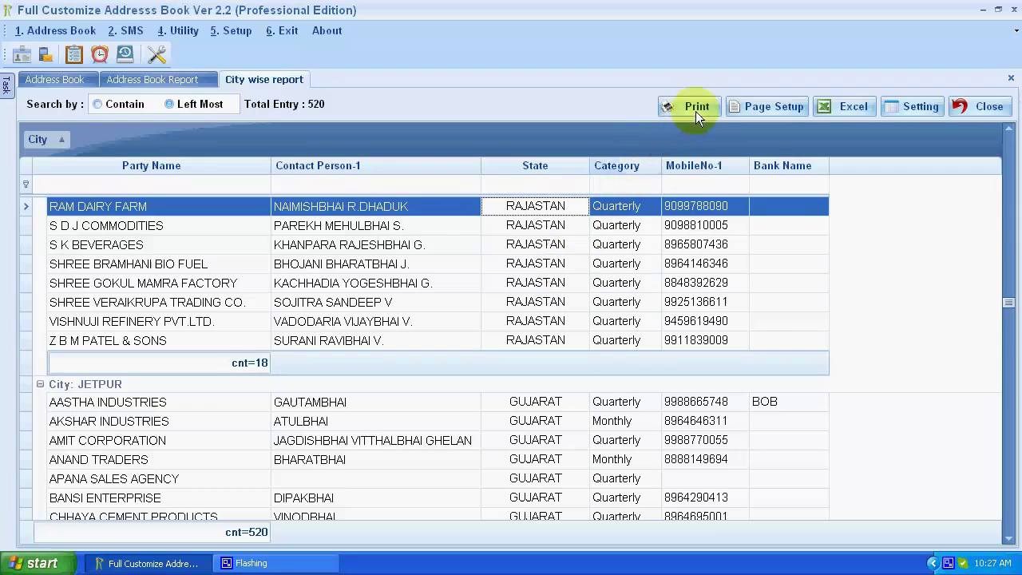
- Check the report's print preview and change the page orientation to Landscape
{"action": "left_click", "coordinate": [696, 111]}
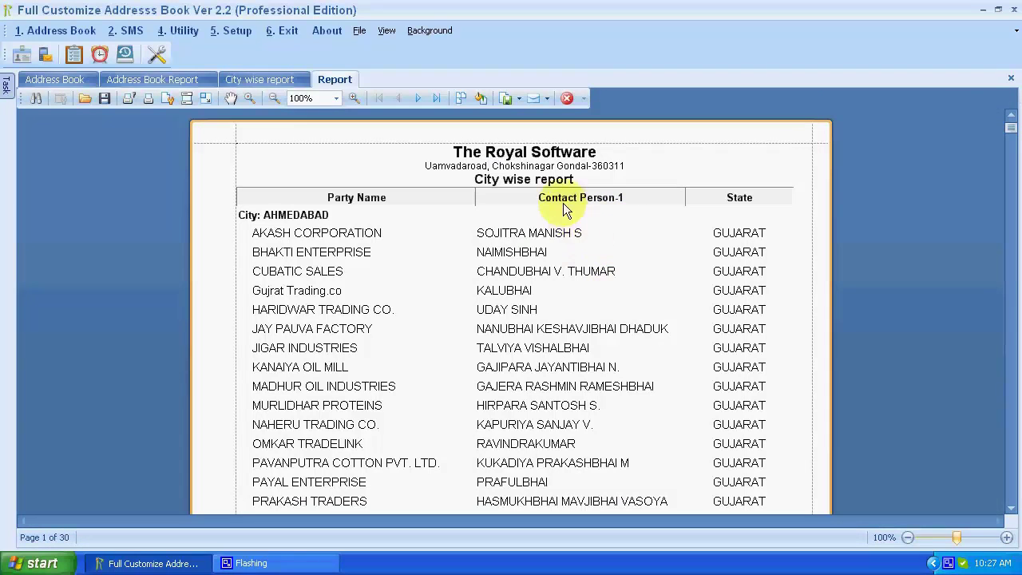
{"action": "left_click", "coordinate": [567, 99]}
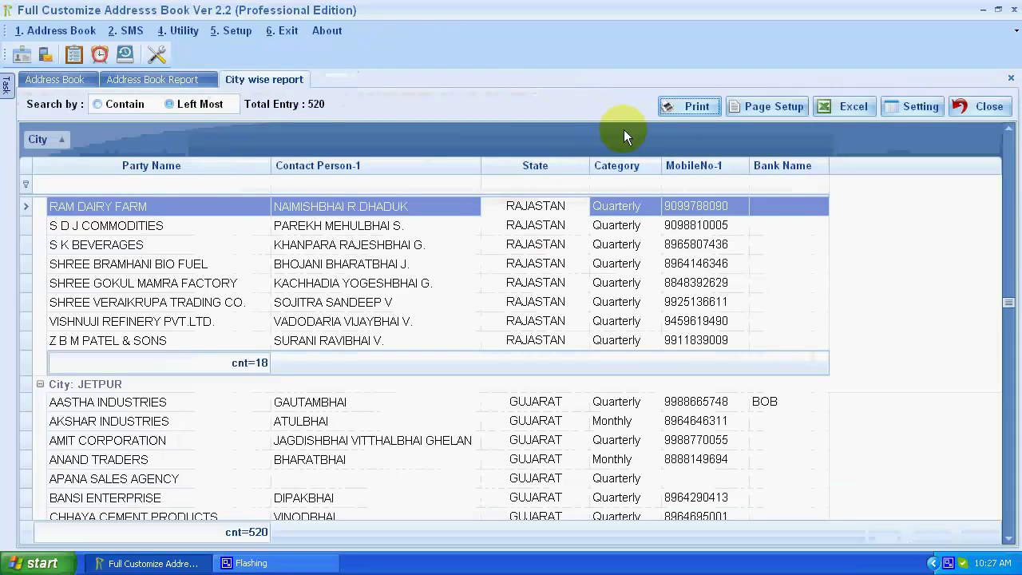
{"action": "left_click", "coordinate": [768, 108]}
{"action": "left_click", "coordinate": [546, 192]}
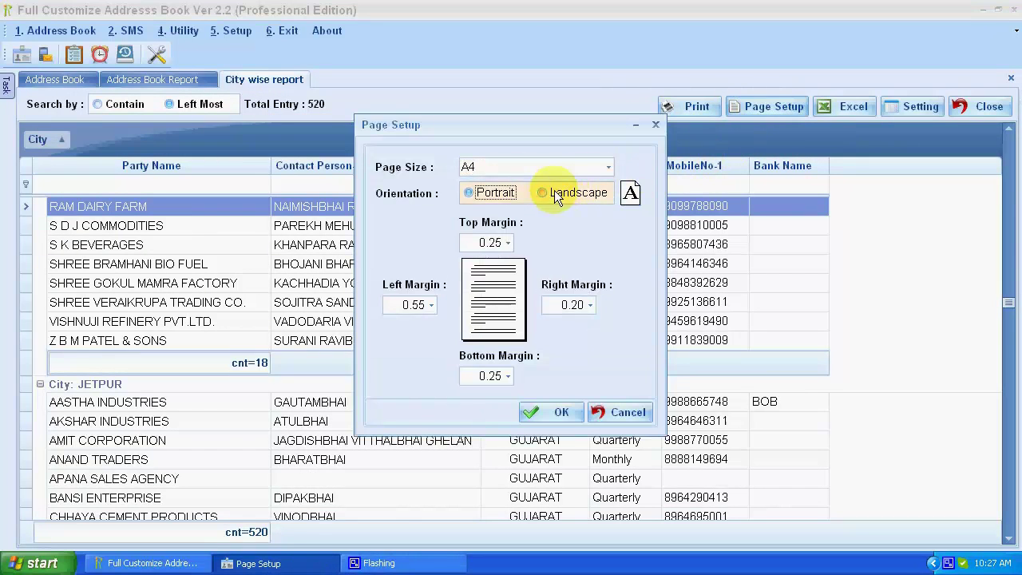
{"action": "left_click", "coordinate": [551, 412]}
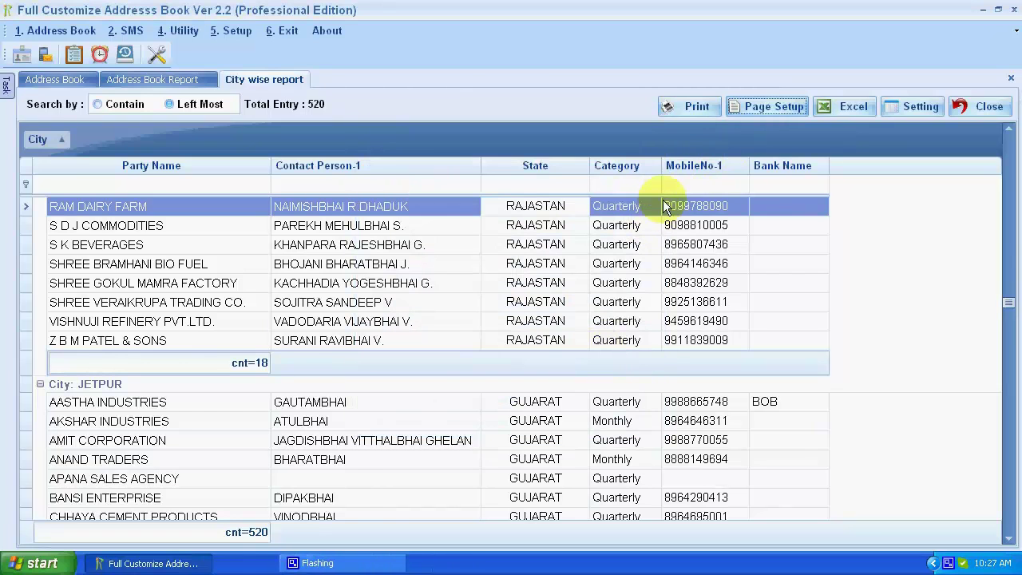
- Preview the landscape report, examine its columns and city group counts over the first pages, and close the preview
{"action": "left_click", "coordinate": [697, 109]}
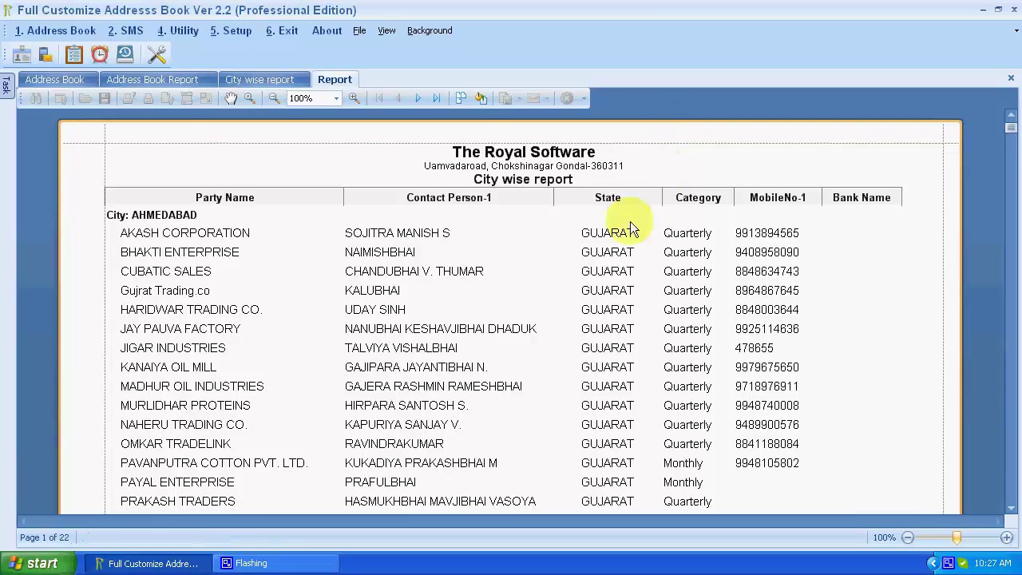
{"action": "scroll", "coordinate": [600, 315], "scroll_direction": "down", "scroll_amount": 9}
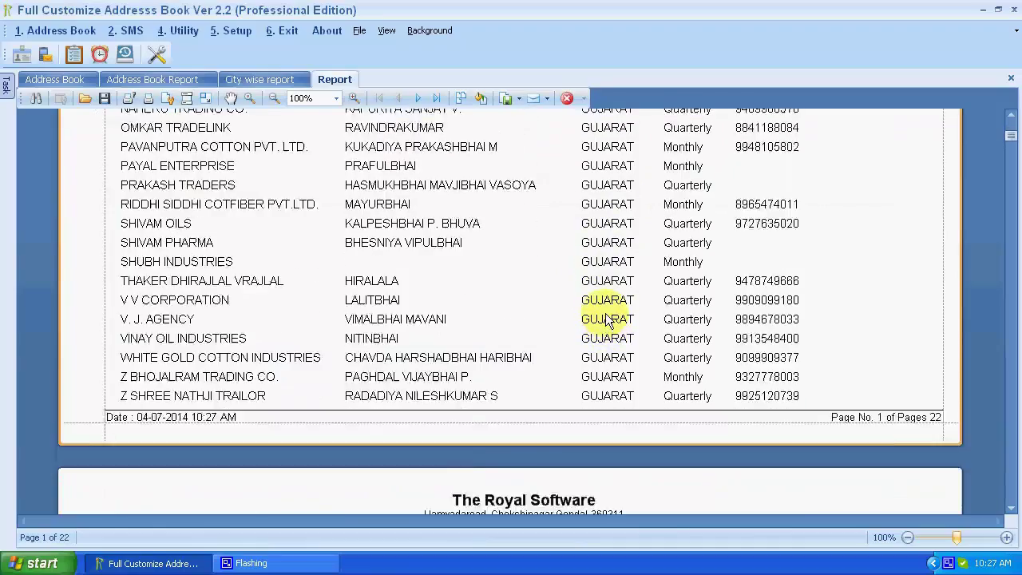
{"action": "scroll", "coordinate": [607, 320], "scroll_direction": "down", "scroll_amount": 12}
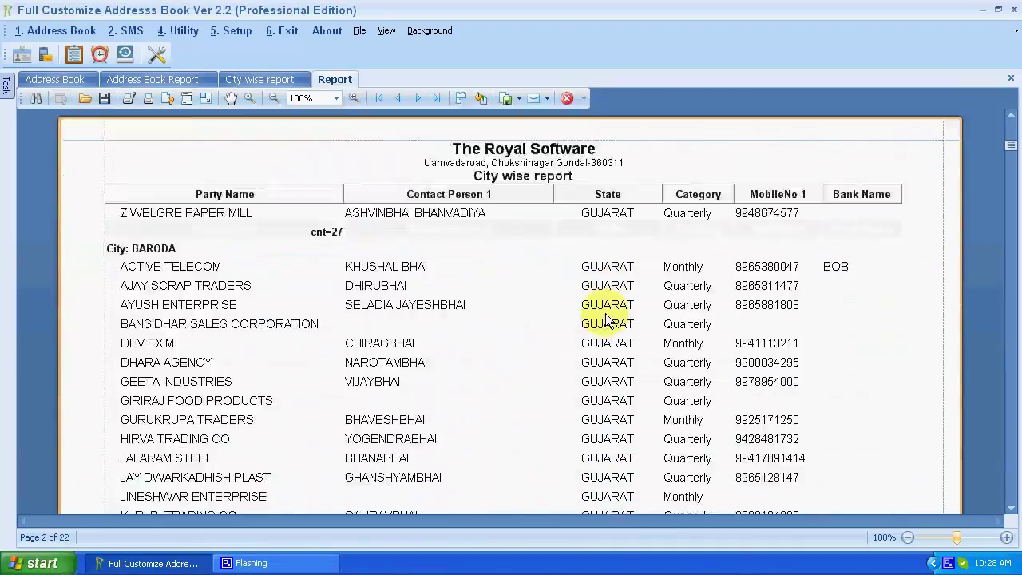
{"action": "scroll", "coordinate": [607, 320], "scroll_direction": "down", "scroll_amount": 13}
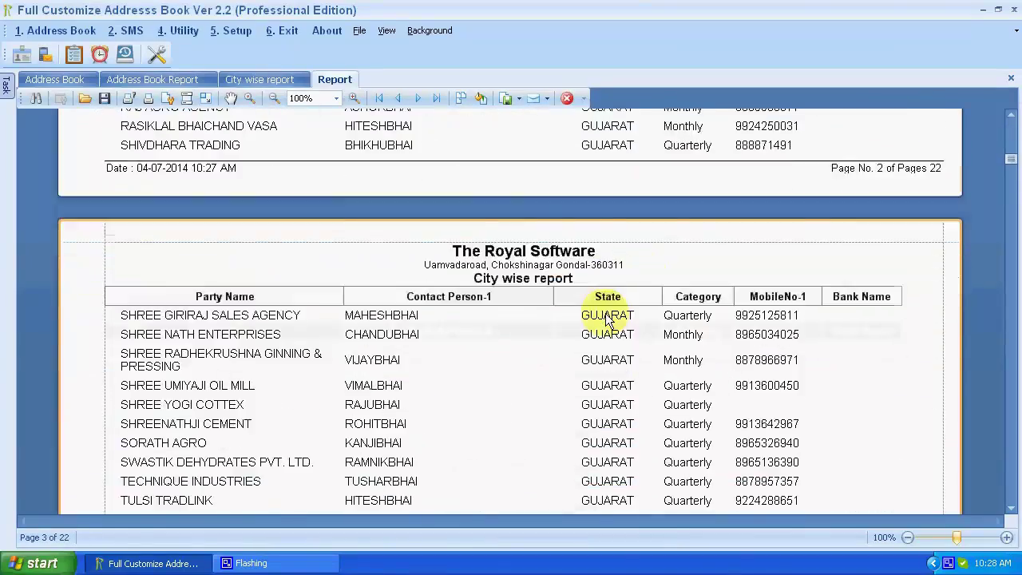
{"action": "scroll", "coordinate": [607, 320], "scroll_direction": "down", "scroll_amount": 6}
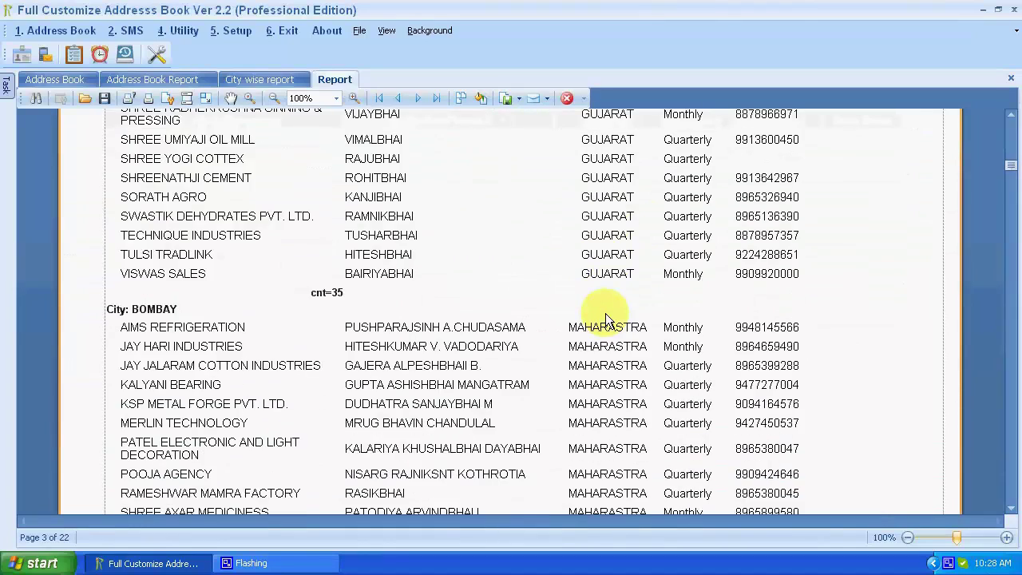
{"action": "scroll", "coordinate": [607, 320], "scroll_direction": "down", "scroll_amount": 3}
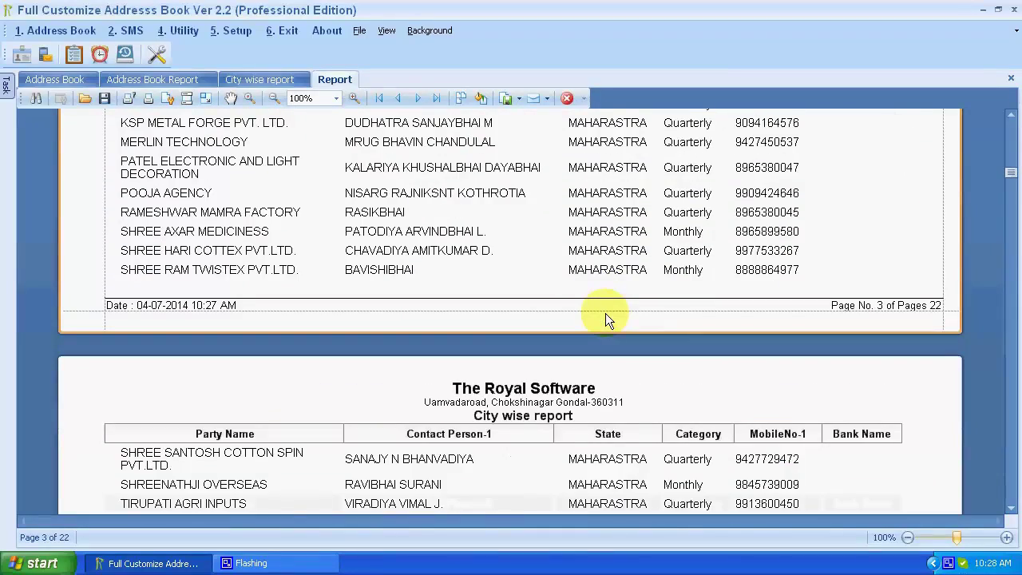
{"action": "left_click", "coordinate": [567, 97]}
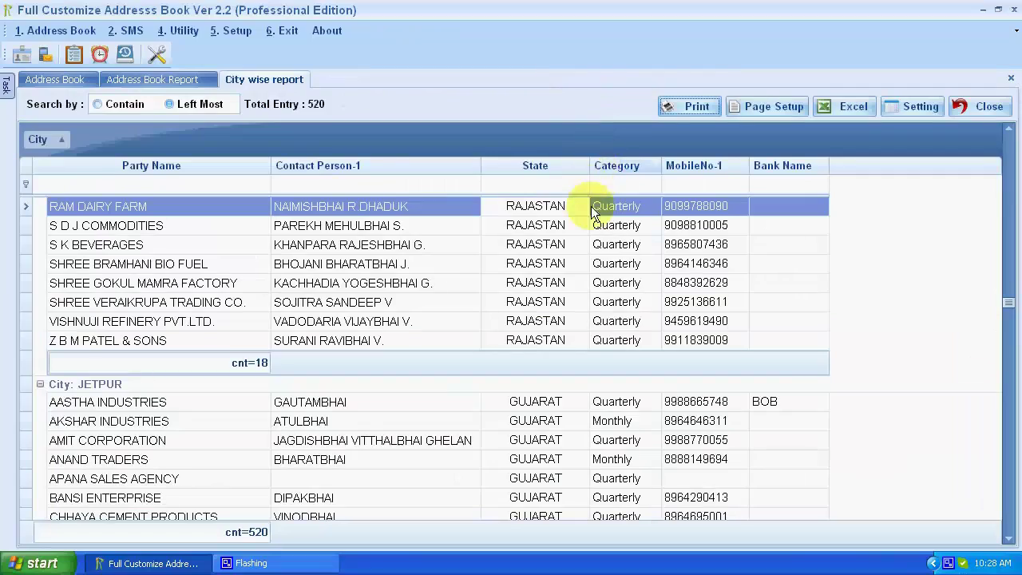
- Filter the report by party names starting with "o" and clear the filter again
{"action": "left_click", "coordinate": [592, 251]}
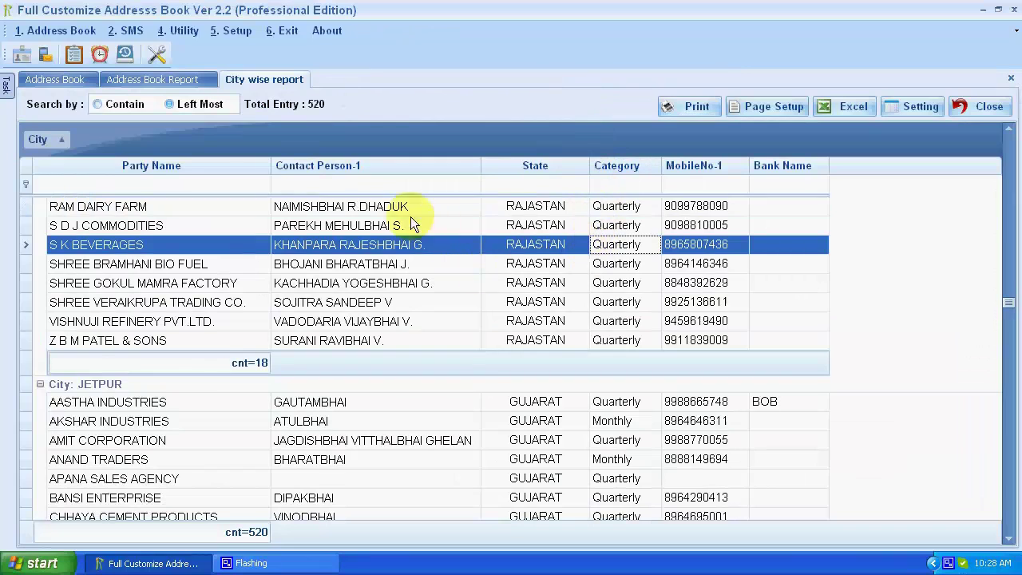
{"action": "left_click", "coordinate": [128, 184]}
{"action": "type", "text": "o"}
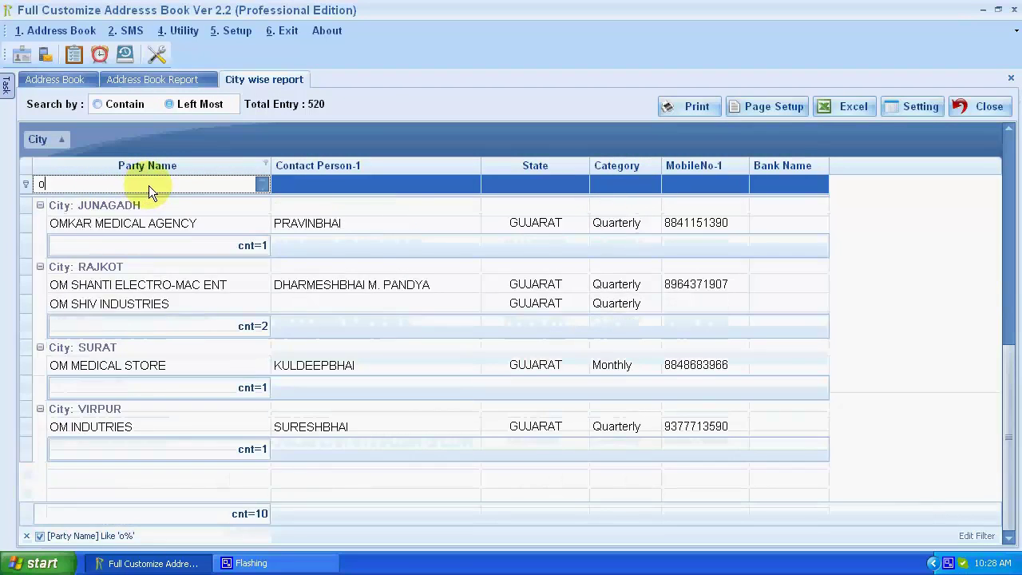
{"action": "key", "text": "BackSpace"}
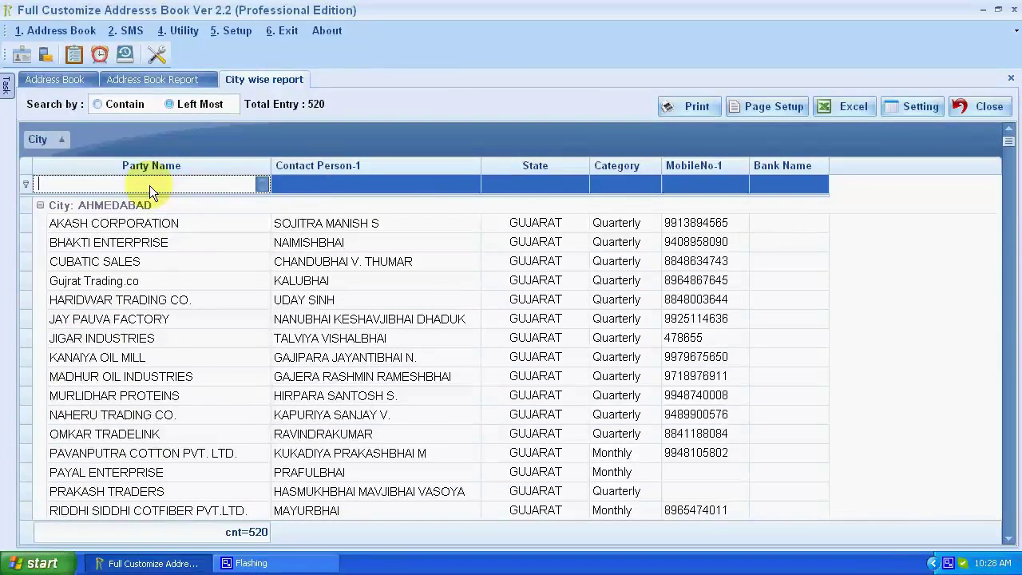
- Switch the search mode to Contain, filter party names containing "oil", preview the filtered report and close the preview
{"action": "left_click", "coordinate": [190, 106]}
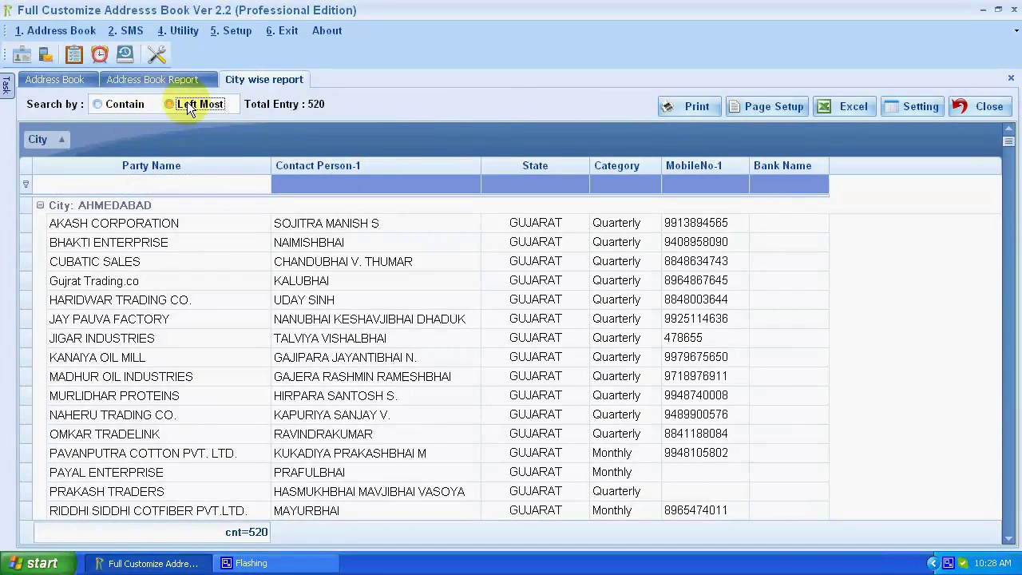
{"action": "left_click", "coordinate": [117, 108]}
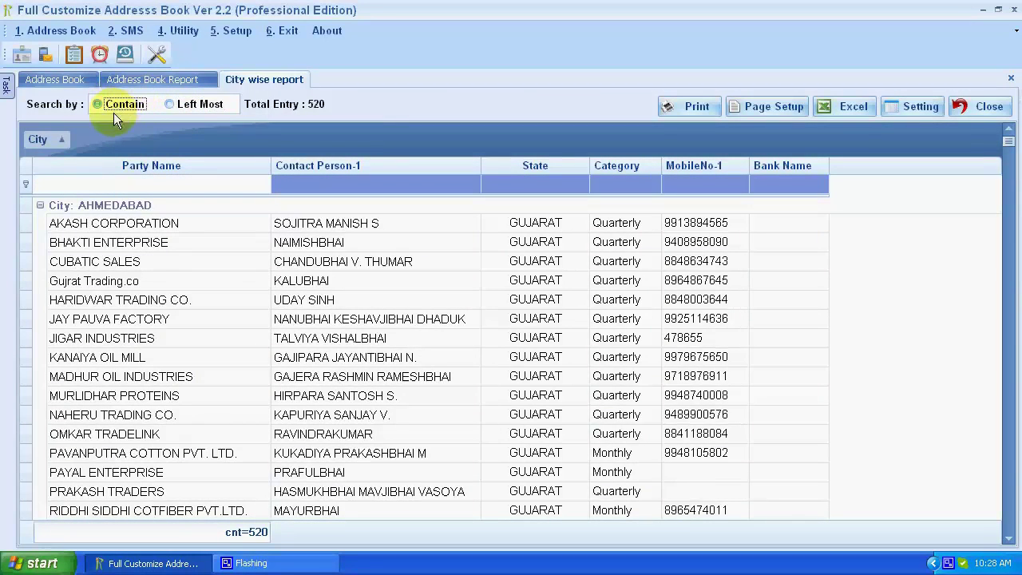
{"action": "left_click", "coordinate": [91, 181]}
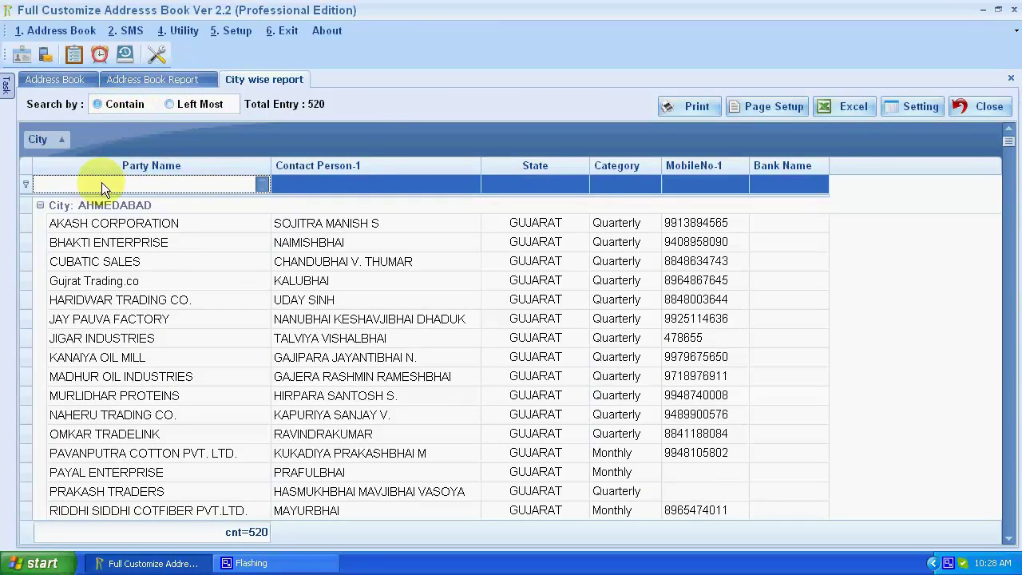
{"action": "type", "text": "oil"}
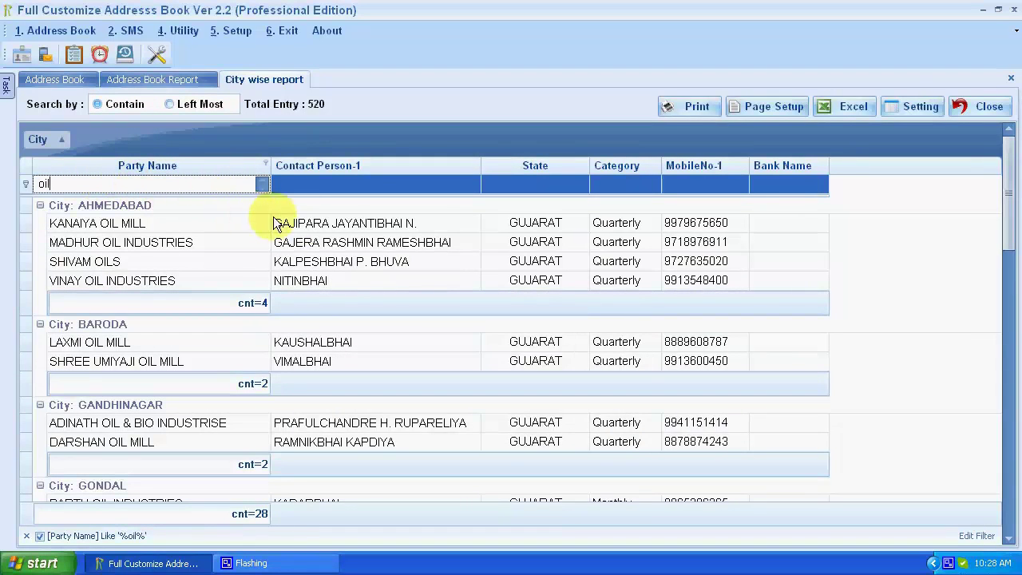
{"action": "left_click", "coordinate": [688, 107]}
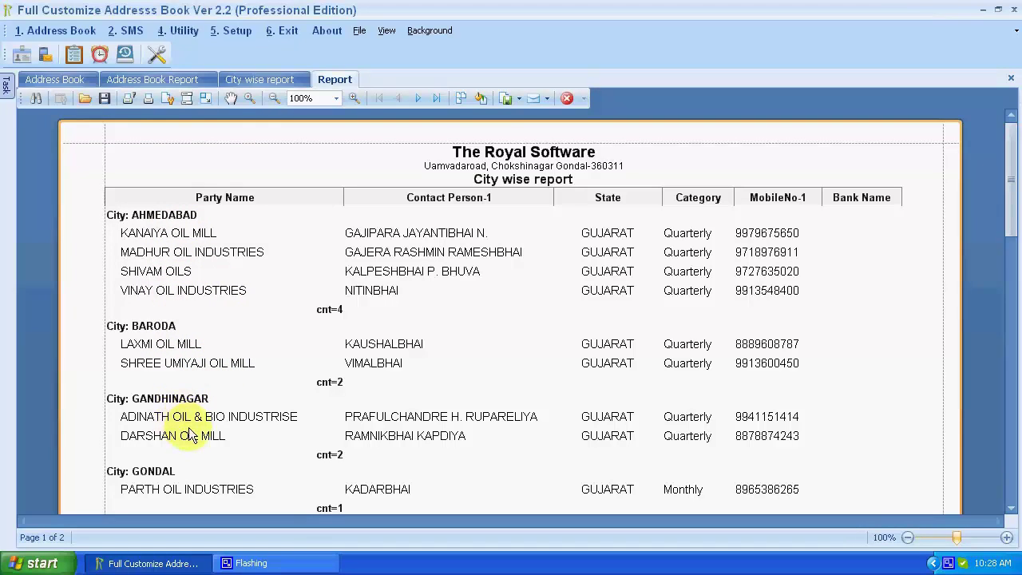
{"action": "left_click", "coordinate": [567, 98]}
- Narrow the "oil" results to the state GUJARAT using the State column's filter
{"action": "left_click", "coordinate": [583, 163]}
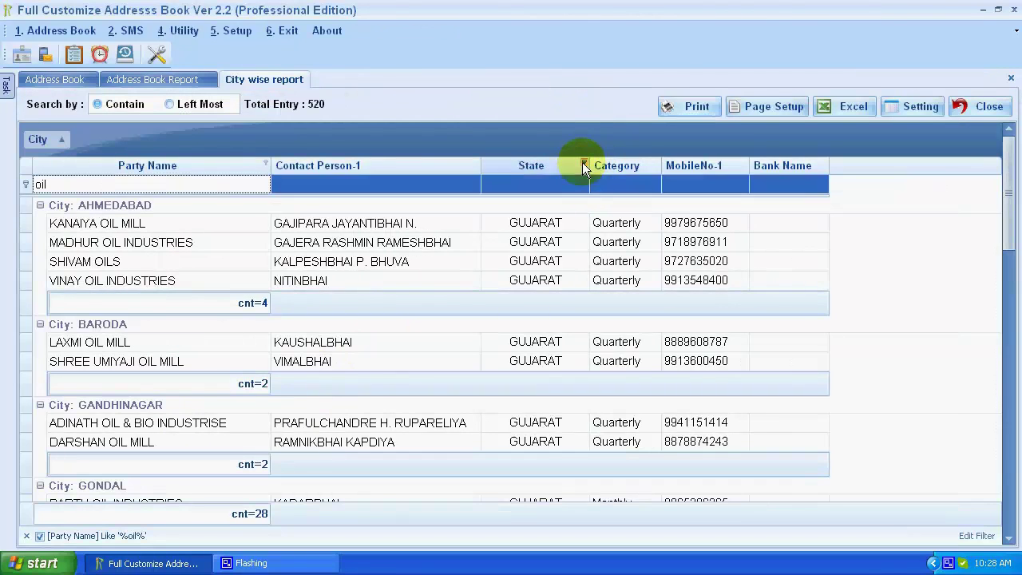
{"action": "left_click", "coordinate": [589, 190]}
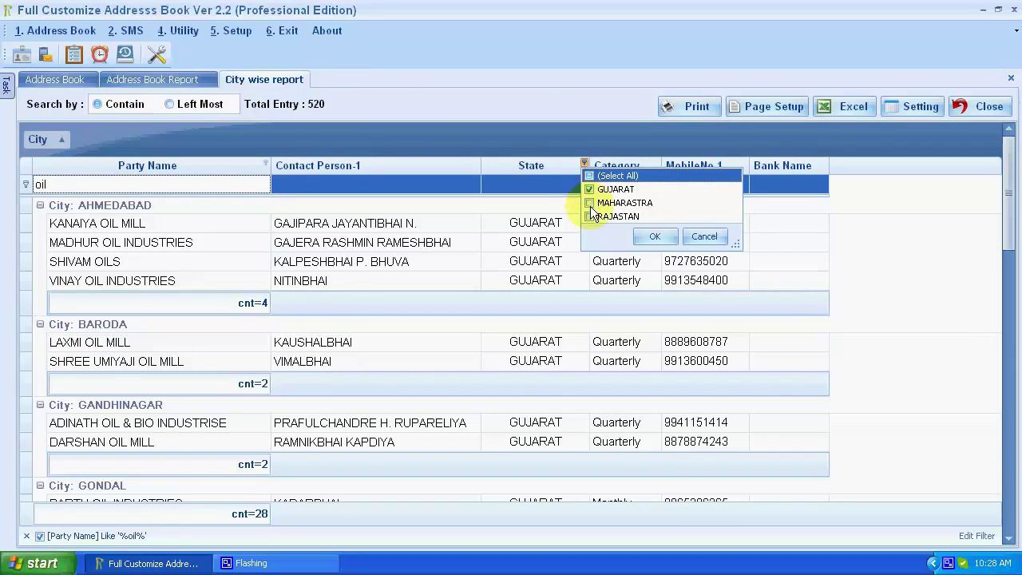
{"action": "left_click", "coordinate": [645, 237]}
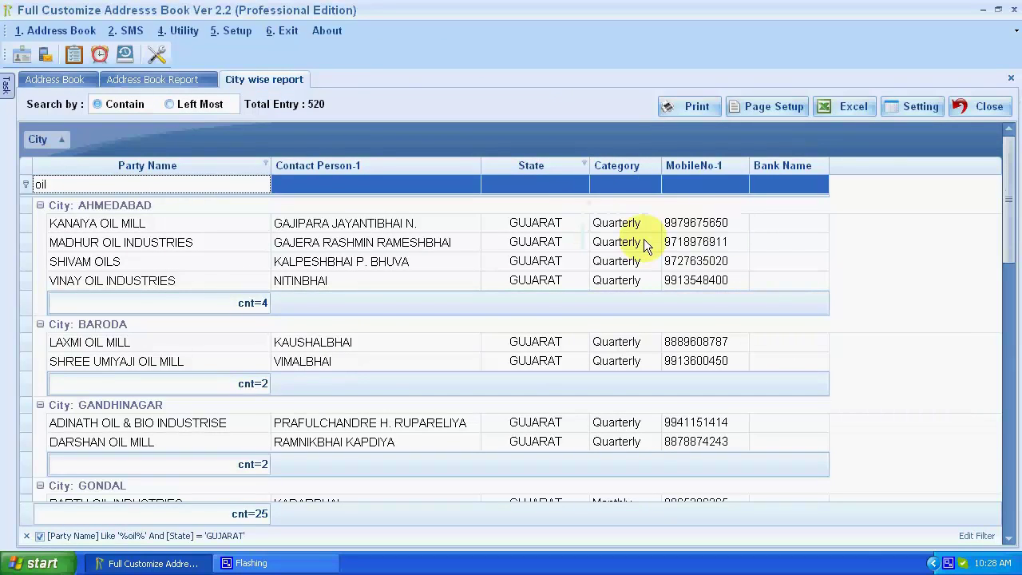
- Change the State column's filter to MAHARASTRA only, excluding GUJARAT
{"action": "left_click", "coordinate": [584, 163]}
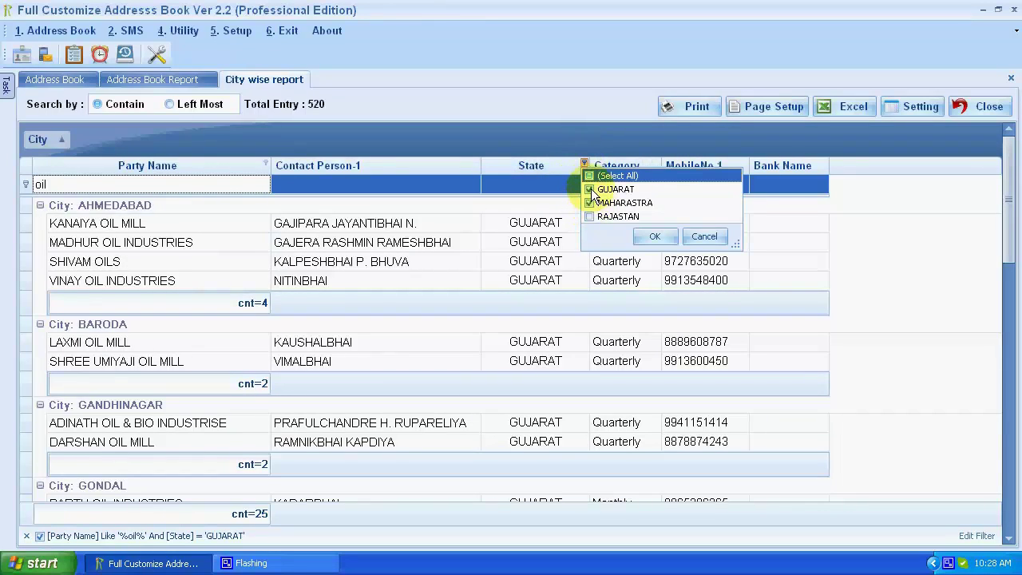
{"action": "left_click", "coordinate": [589, 189]}
{"action": "left_click", "coordinate": [590, 203]}
{"action": "left_click", "coordinate": [647, 237]}
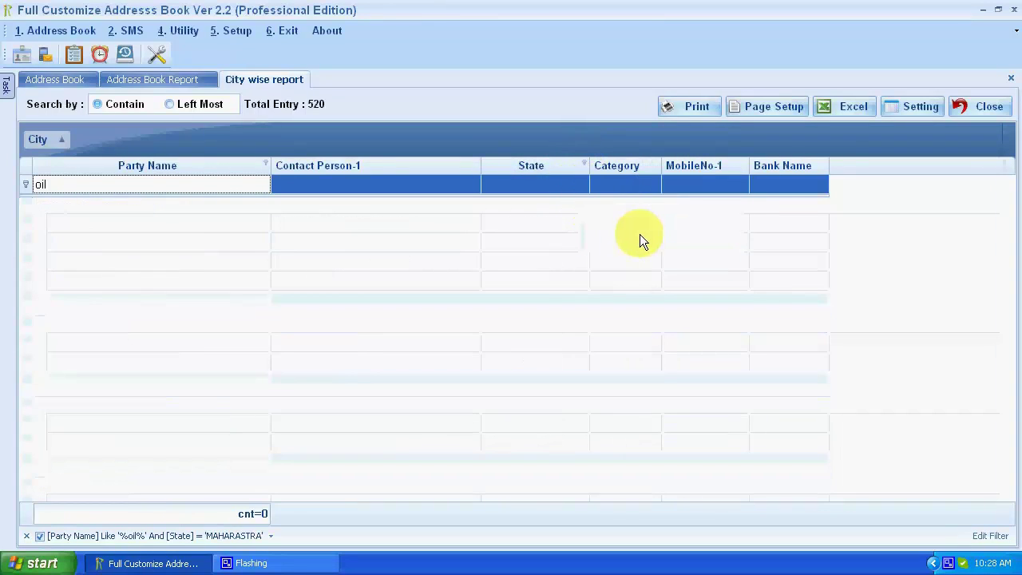
- Set the State column's filter to include GUJARAT and RAJASTAN and exclude MAHARASTRA
{"action": "left_click", "coordinate": [585, 163]}
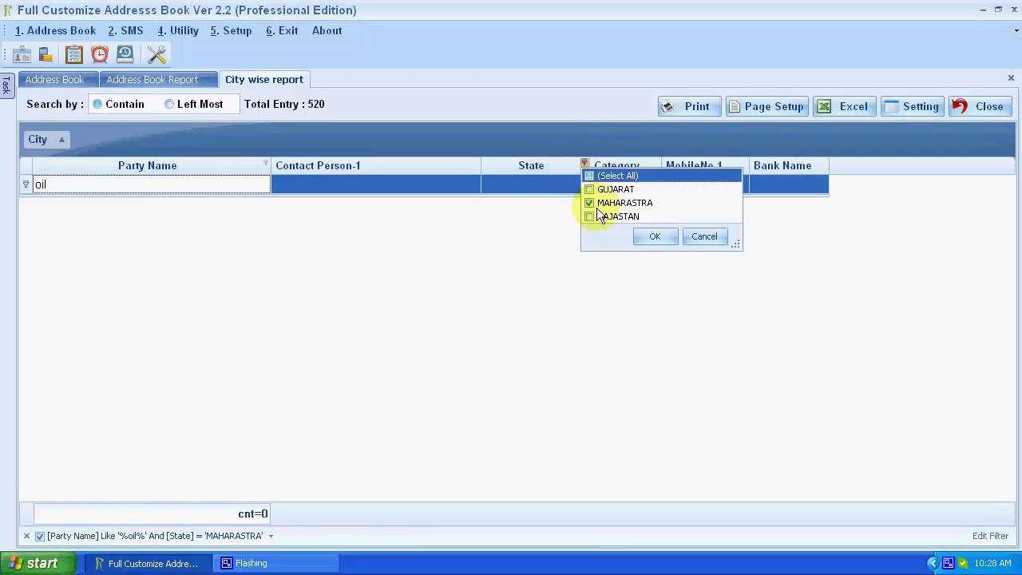
{"action": "left_click", "coordinate": [589, 176]}
{"action": "left_click", "coordinate": [589, 202]}
{"action": "left_click", "coordinate": [649, 237]}
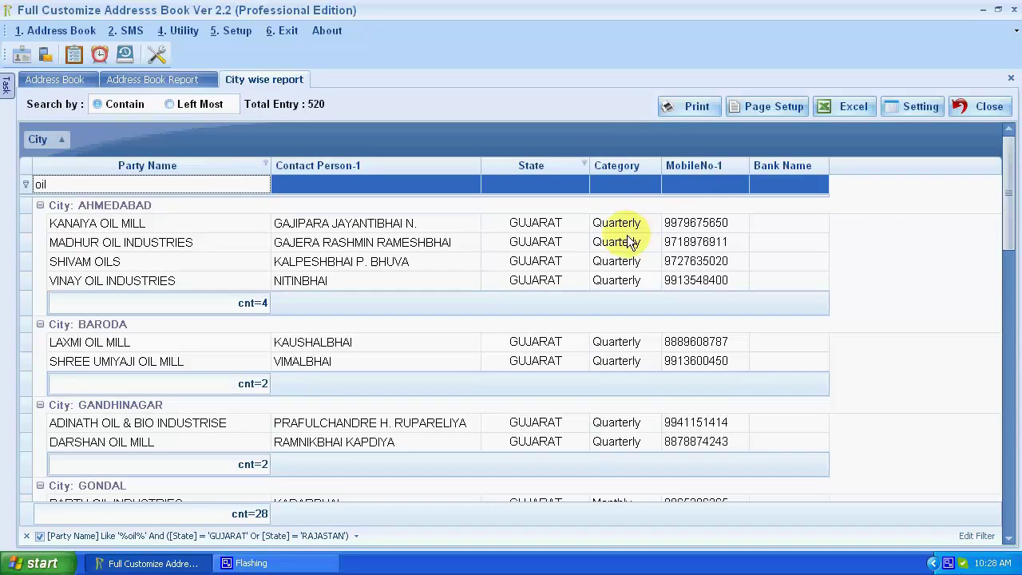
- Filter the Category column to Monthly, check the filtered report's print preview and close it
{"action": "left_click", "coordinate": [656, 165]}
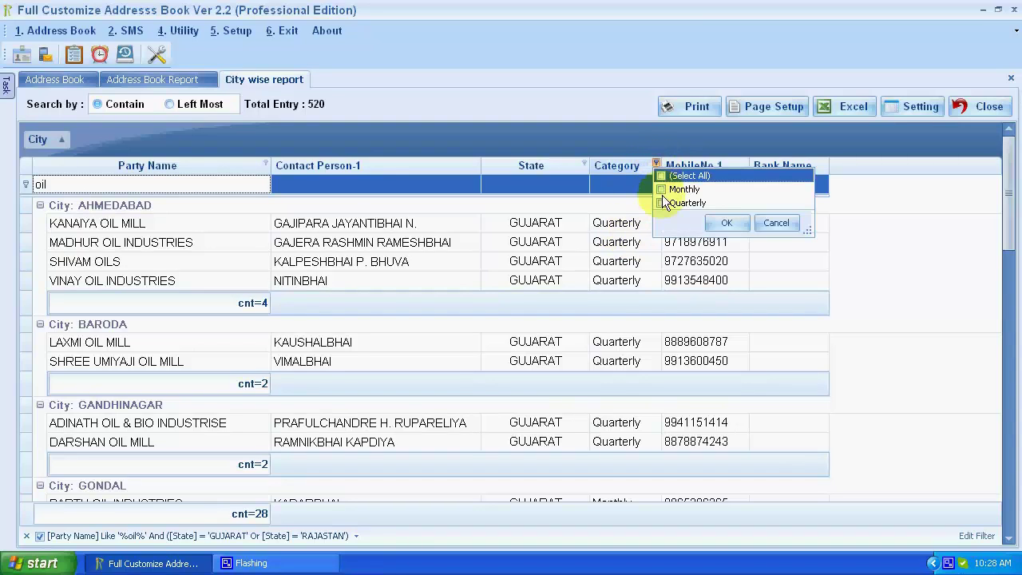
{"action": "left_click", "coordinate": [662, 190]}
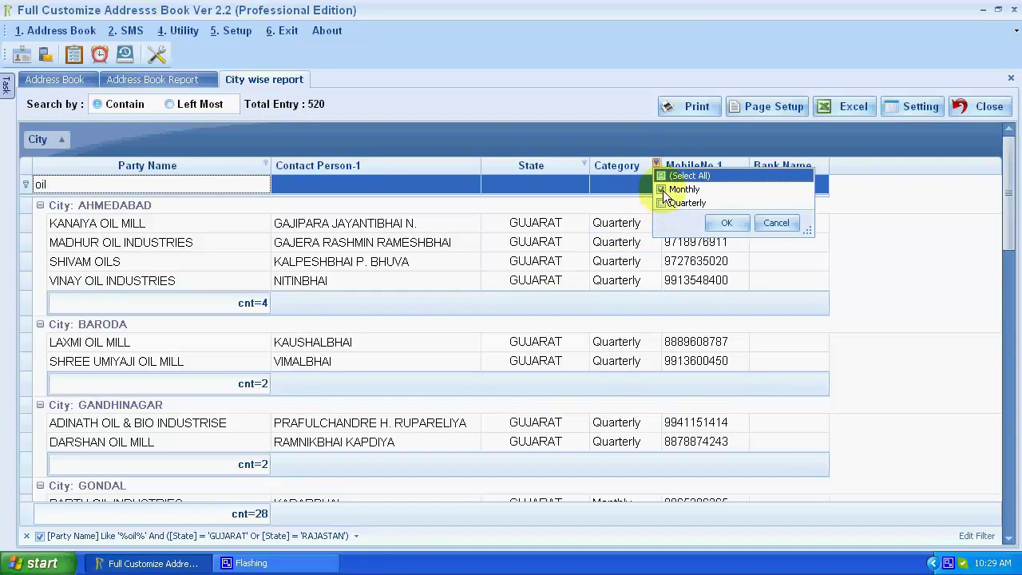
{"action": "left_click", "coordinate": [725, 225]}
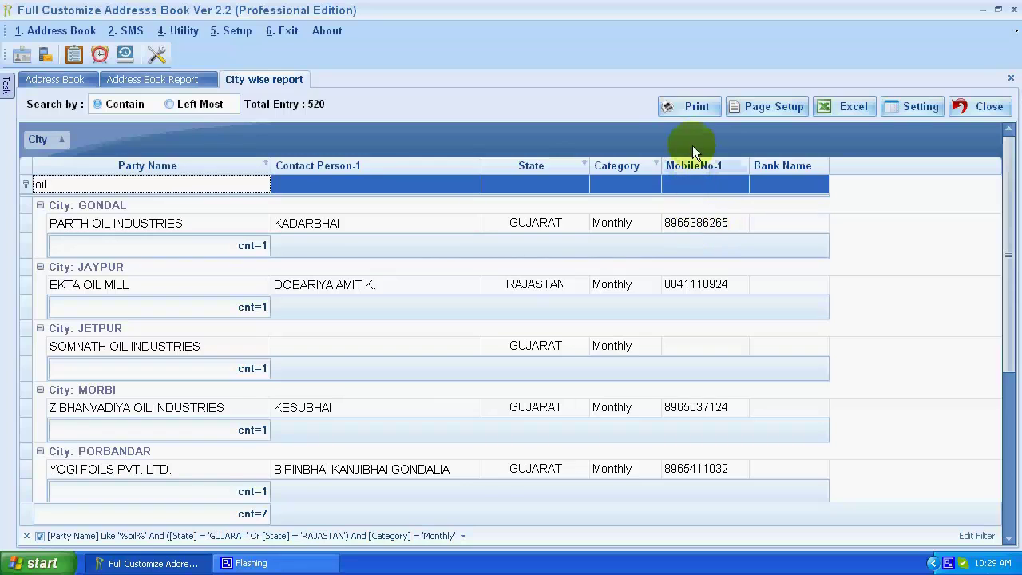
{"action": "left_click", "coordinate": [695, 115]}
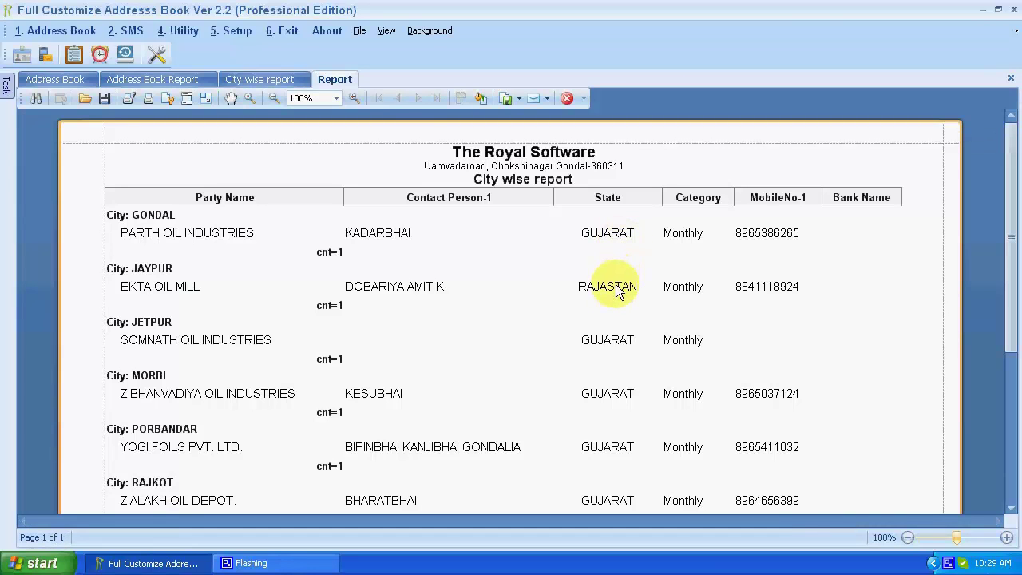
{"action": "left_click", "coordinate": [568, 98]}
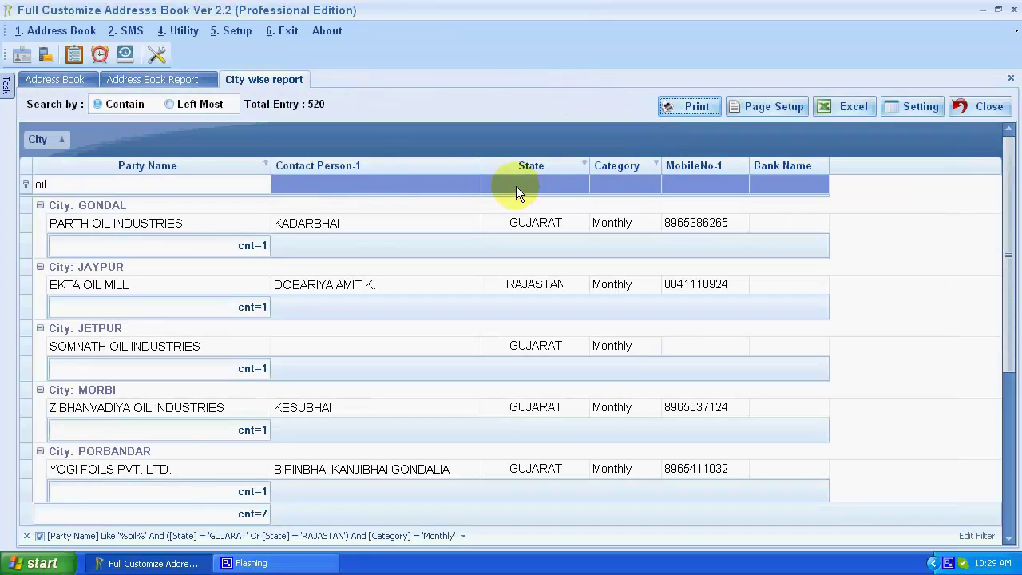
- Switch the search mode to Left Most and replace the Party Name filter text with "o"
{"action": "left_click", "coordinate": [196, 104]}
{"action": "left_click", "coordinate": [38, 184]}
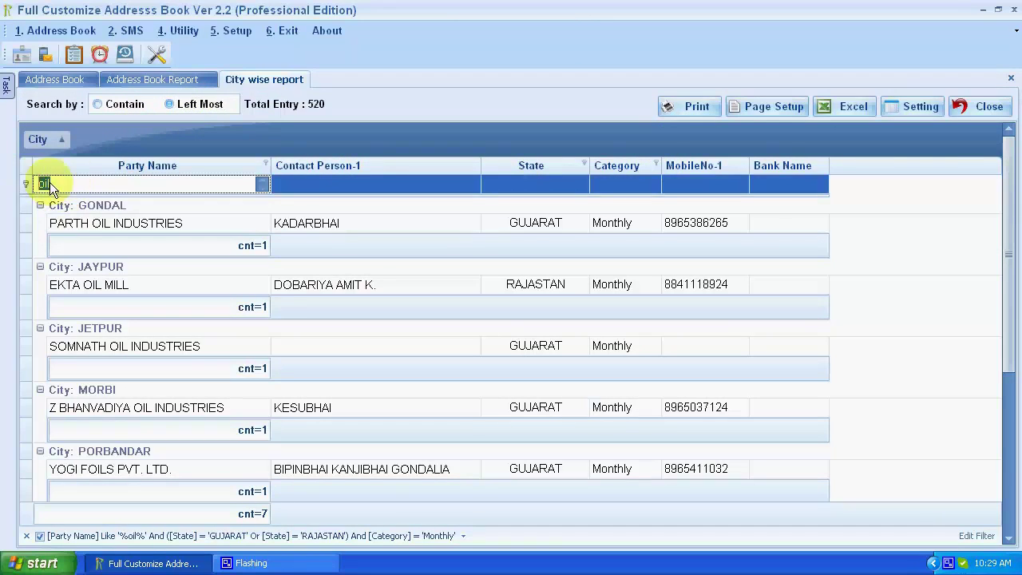
{"action": "key", "text": "BackSpace"}
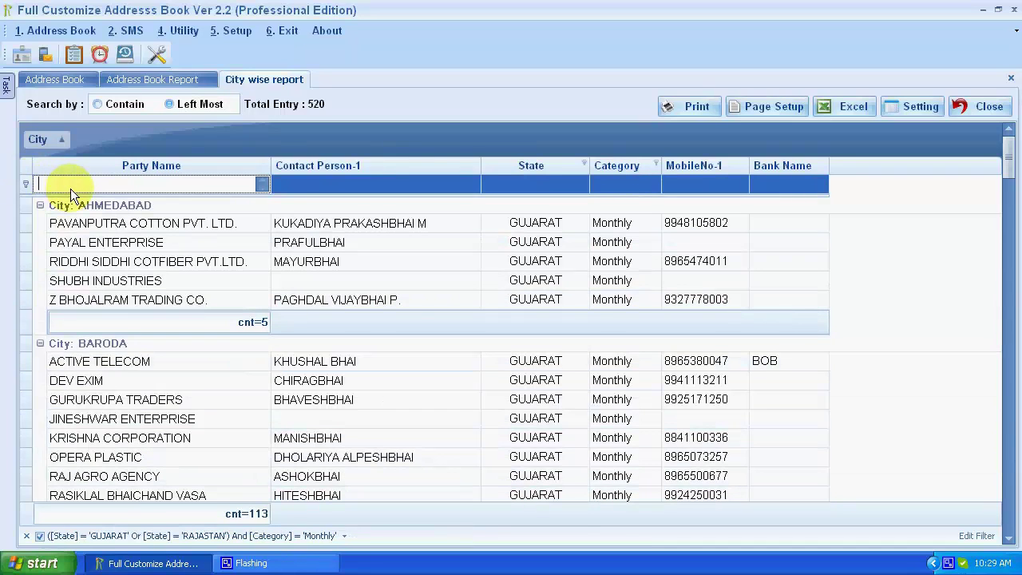
{"action": "type", "text": "o"}
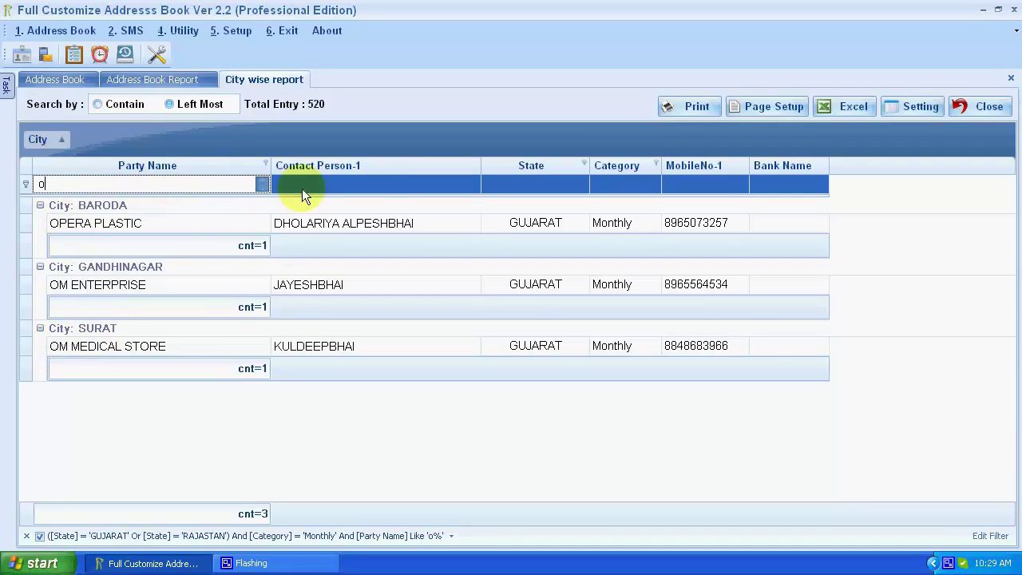
- Filter Contact Person-1 by names starting with "j", and clear all of the report's filters
{"action": "left_click", "coordinate": [328, 185]}
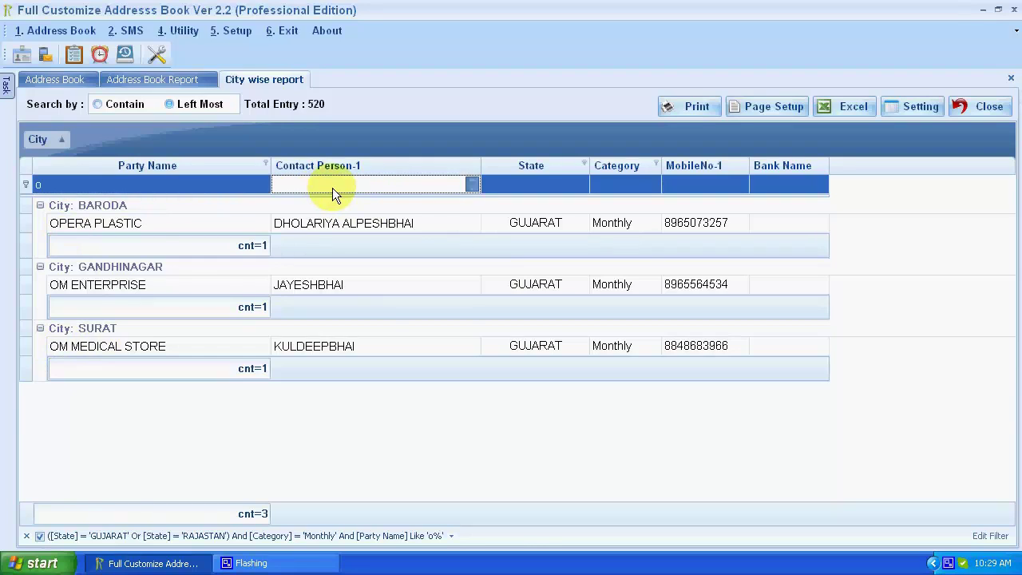
{"action": "type", "text": "j"}
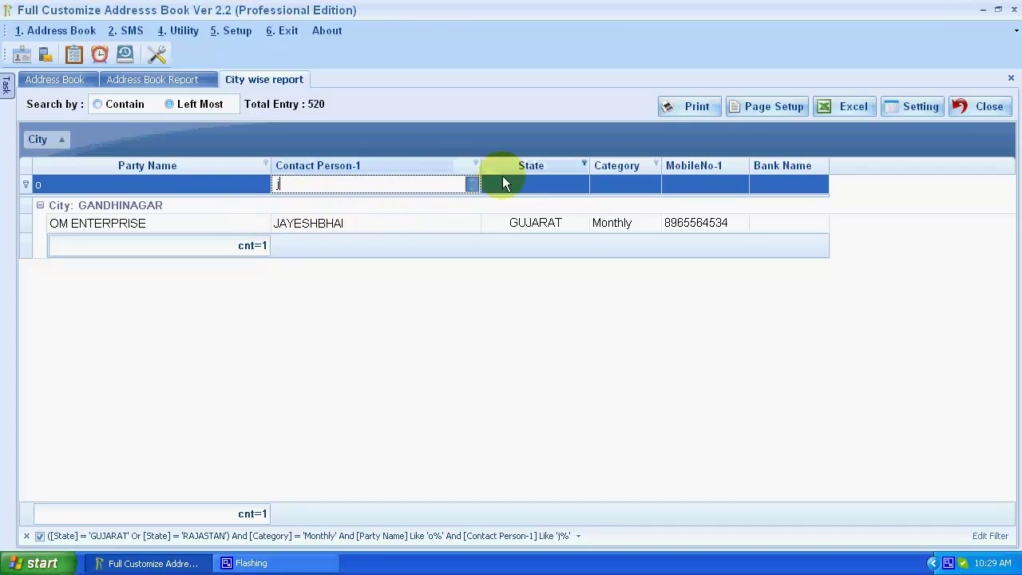
{"action": "left_click", "coordinate": [26, 535]}
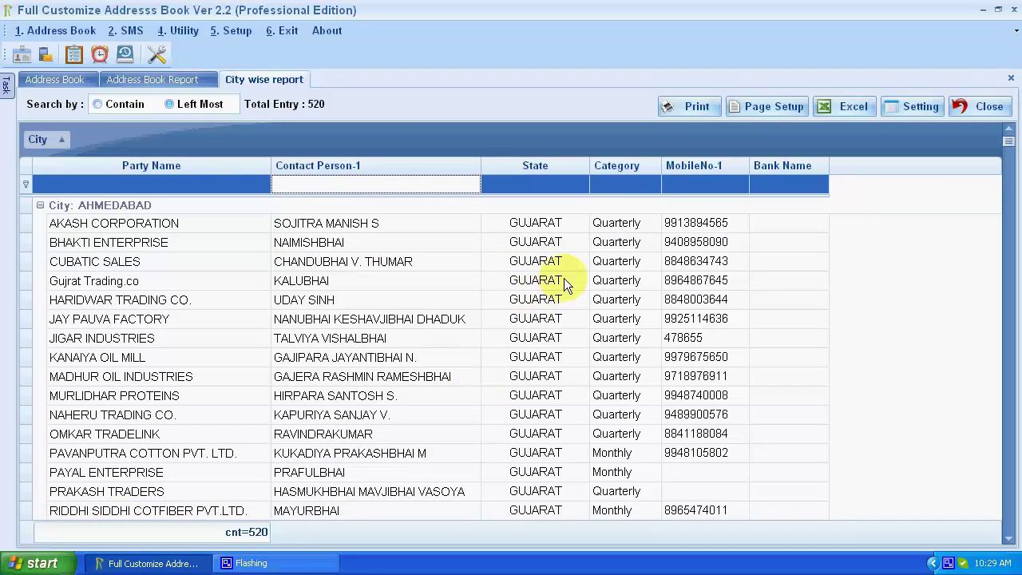
- Export the full report to Excel as XLSReport1 in My Documents, replacing the existing file, and close the opened workbook
{"action": "left_click", "coordinate": [832, 114]}
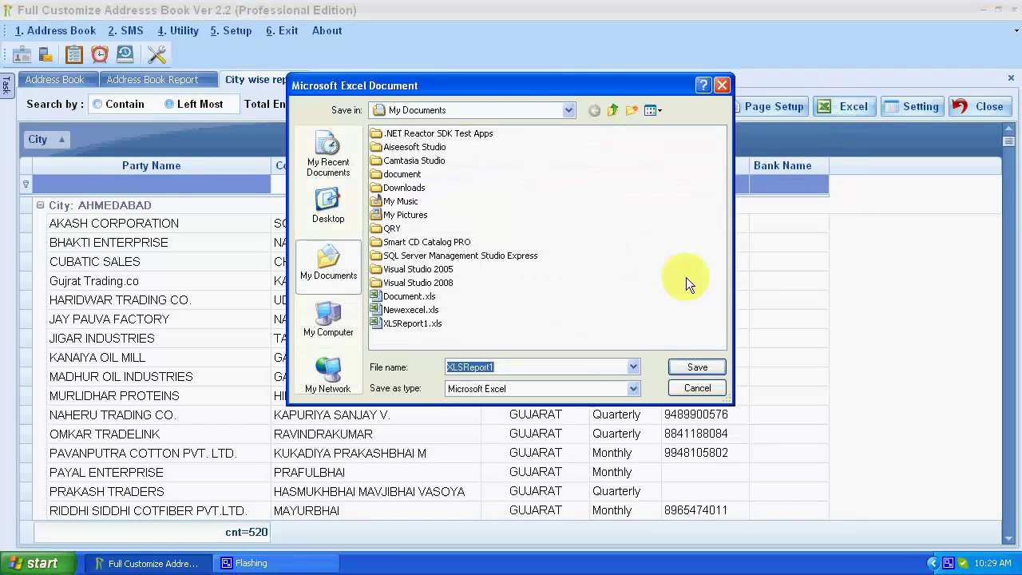
{"action": "left_click", "coordinate": [681, 368]}
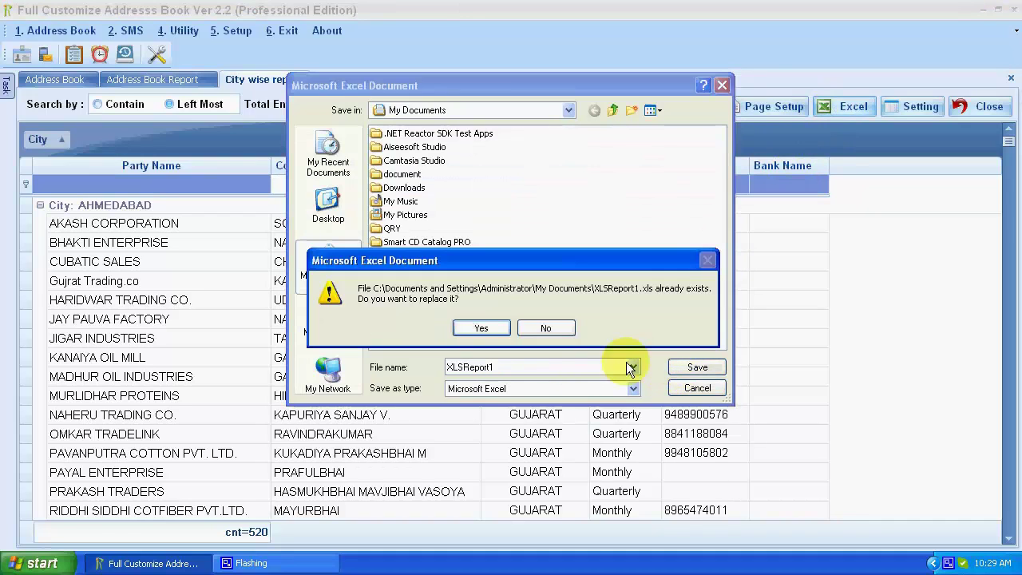
{"action": "left_click", "coordinate": [496, 330]}
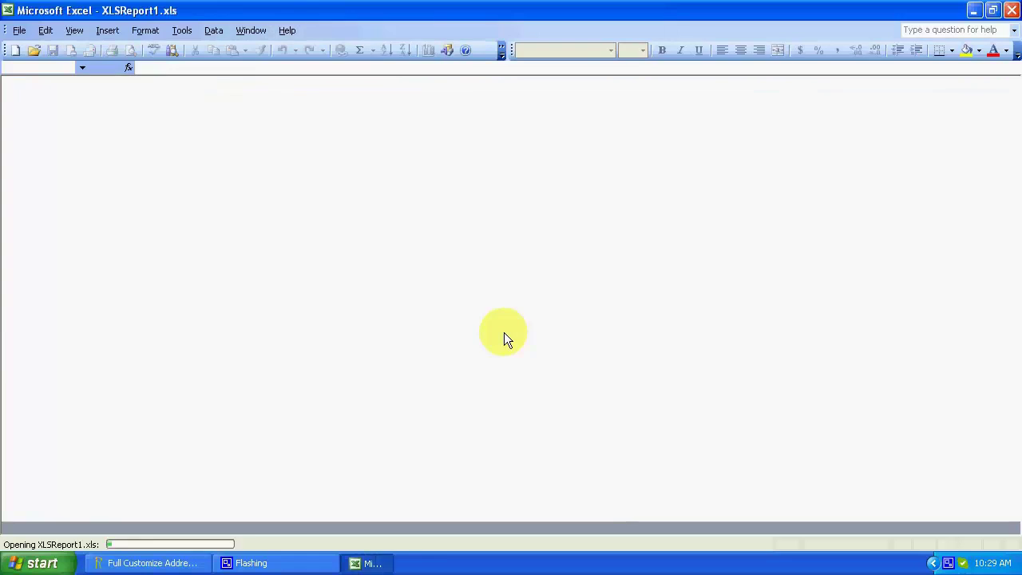
{"action": "left_click", "coordinate": [513, 332]}
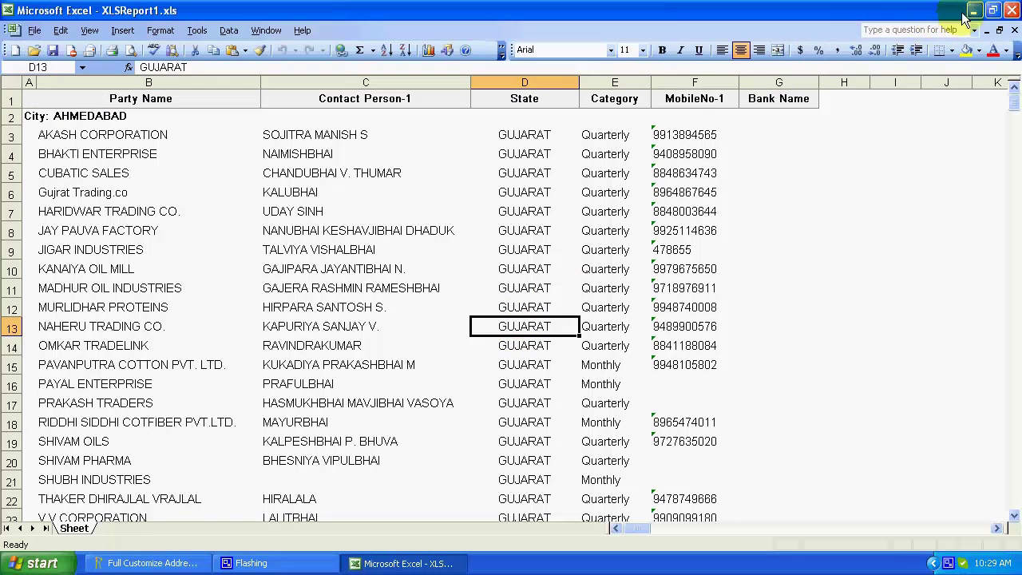
{"action": "left_click", "coordinate": [1014, 10]}
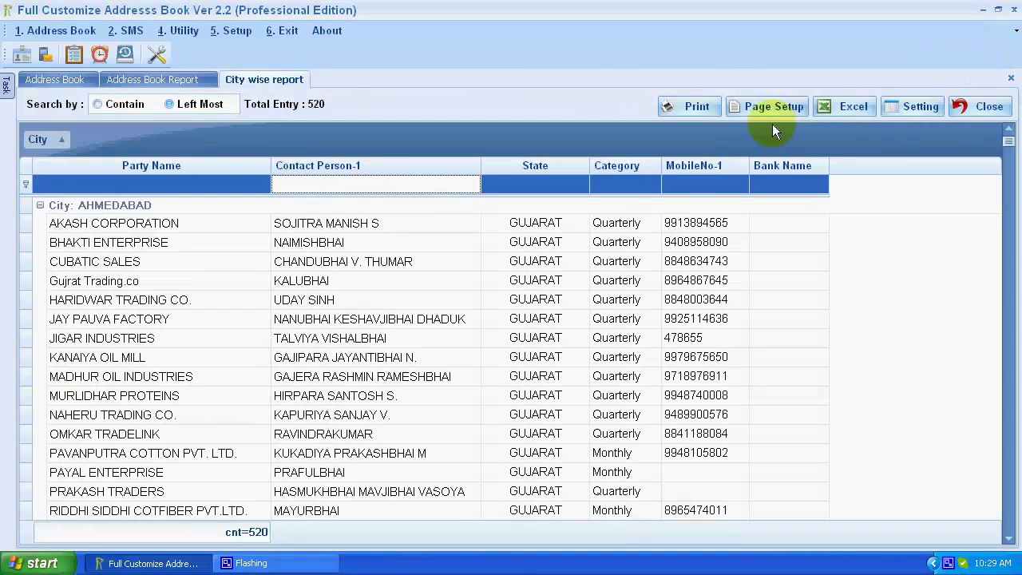
- Preview the full report, export it with default PDF options as Document in the document folder, and open the exported file
{"action": "left_click", "coordinate": [707, 107]}
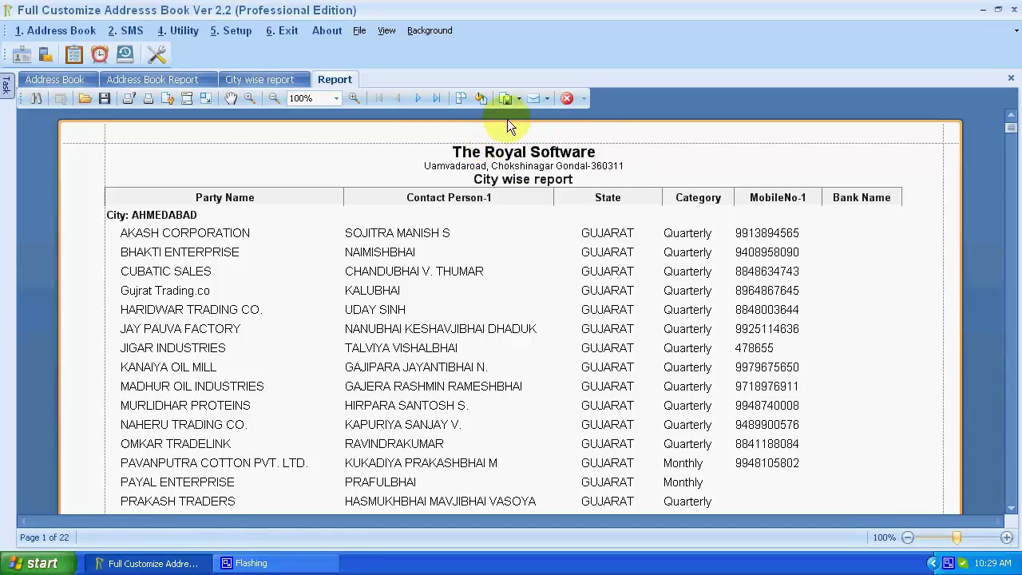
{"action": "left_click", "coordinate": [520, 100]}
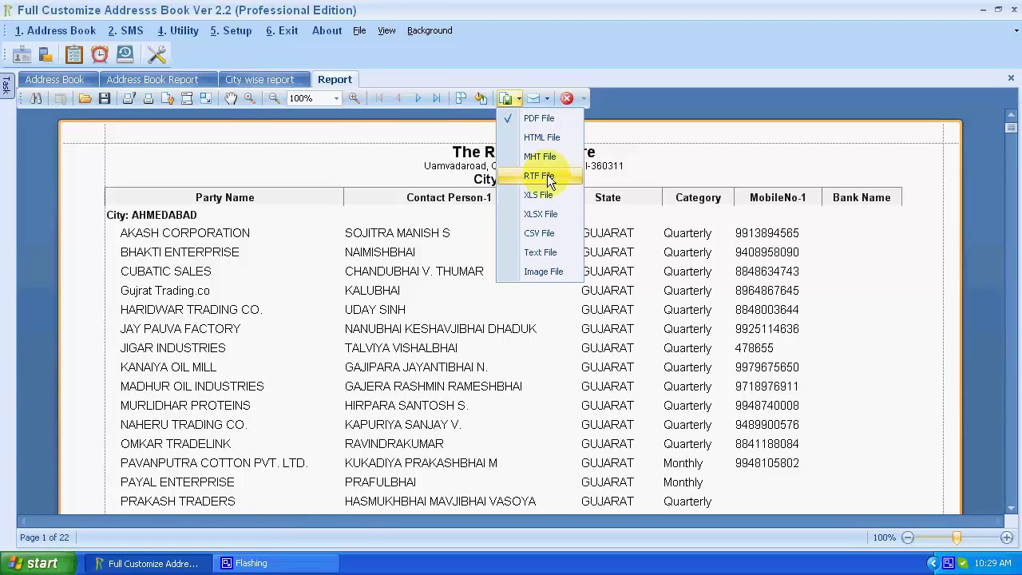
{"action": "left_click", "coordinate": [523, 121]}
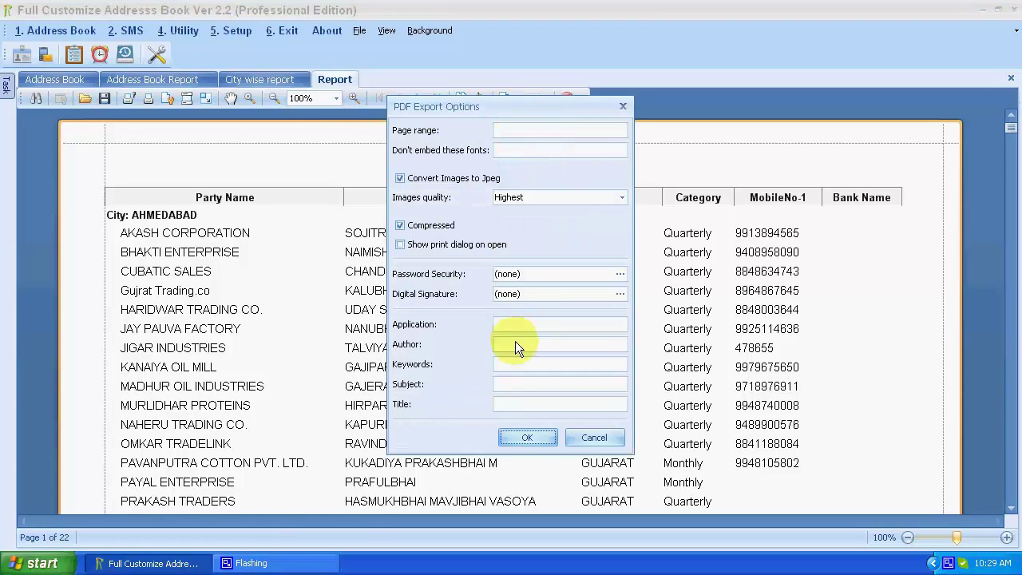
{"action": "left_click", "coordinate": [523, 434]}
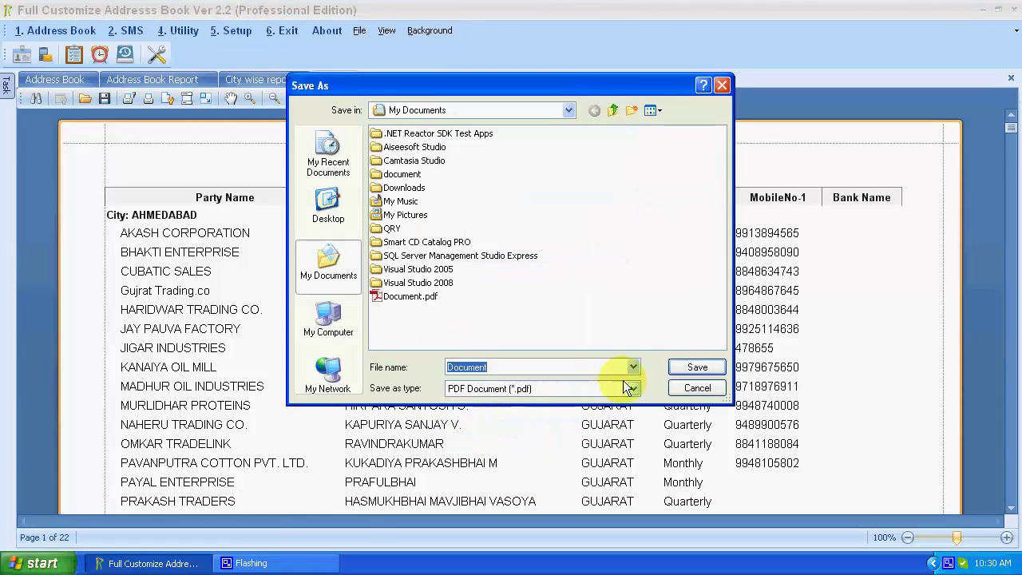
{"action": "left_click", "coordinate": [675, 369]}
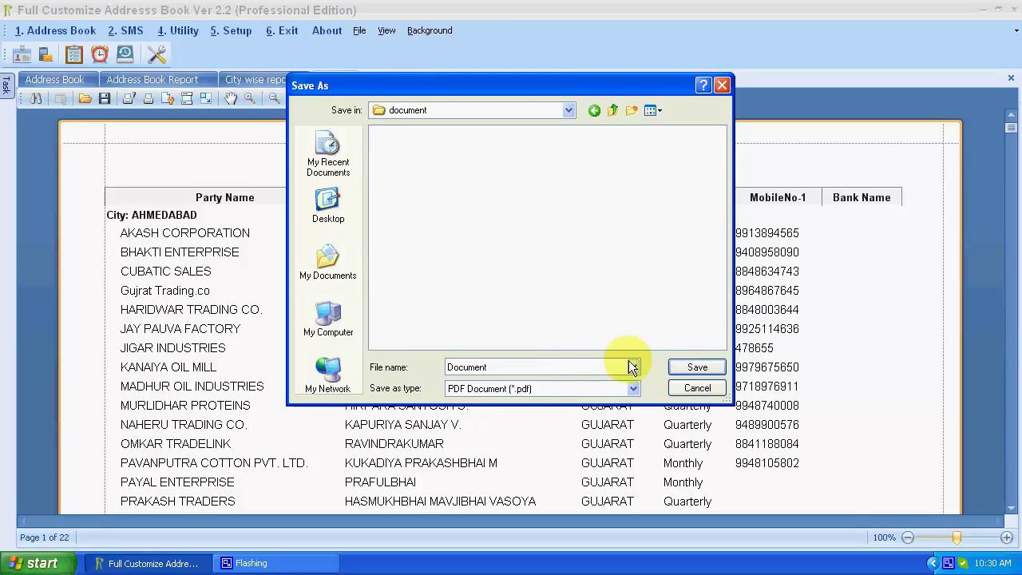
{"action": "left_click", "coordinate": [679, 367]}
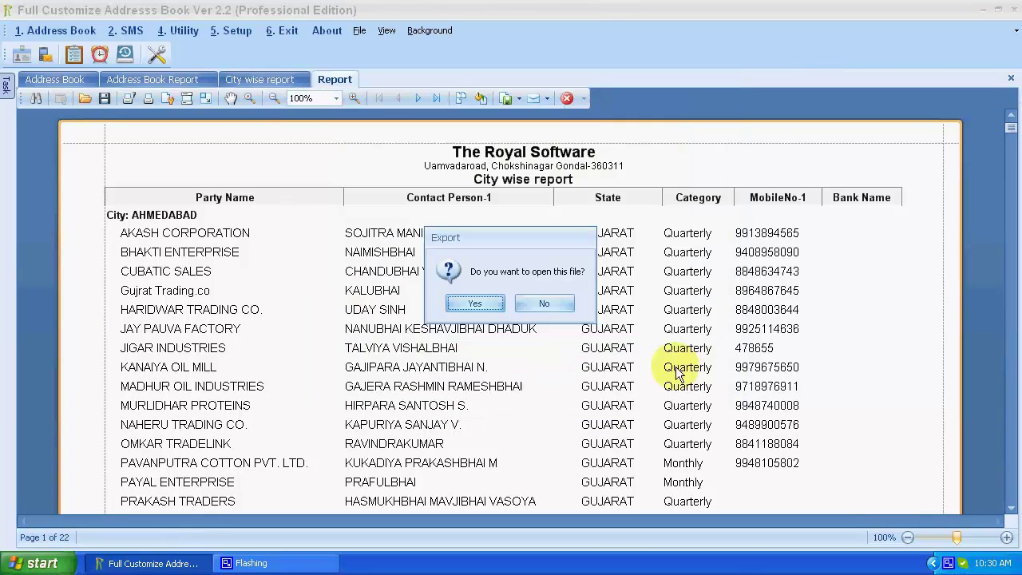
{"action": "left_click", "coordinate": [481, 304]}
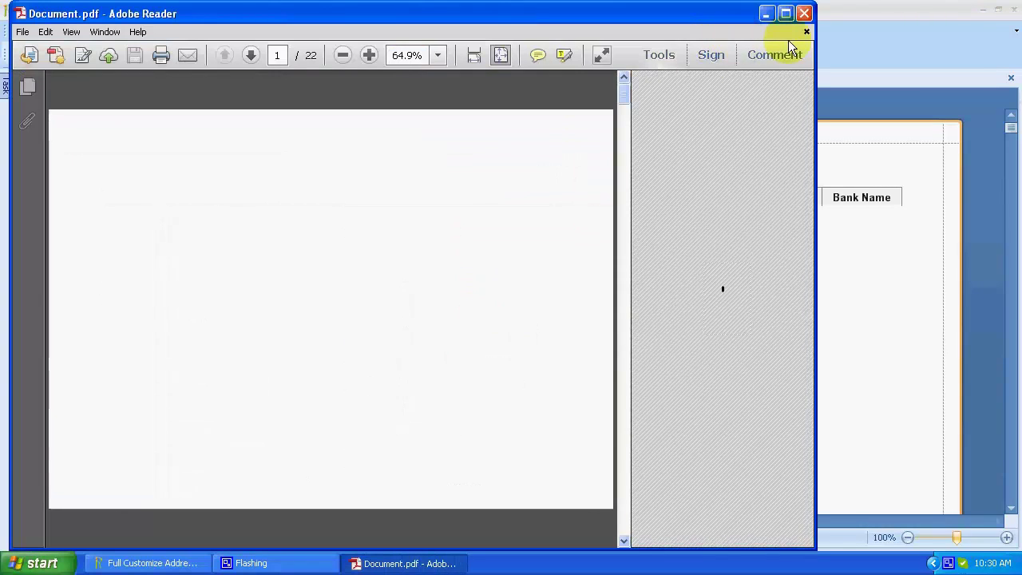
- Close the exported PDF and start a text watermark reading TOP SECRET on the report preview
{"action": "left_click", "coordinate": [804, 13]}
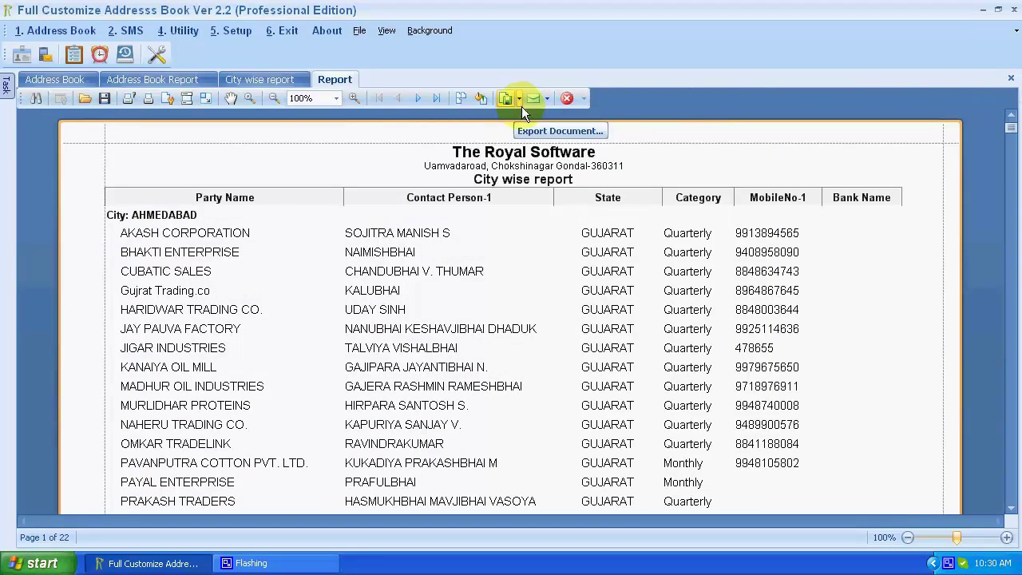
{"action": "left_click", "coordinate": [425, 32]}
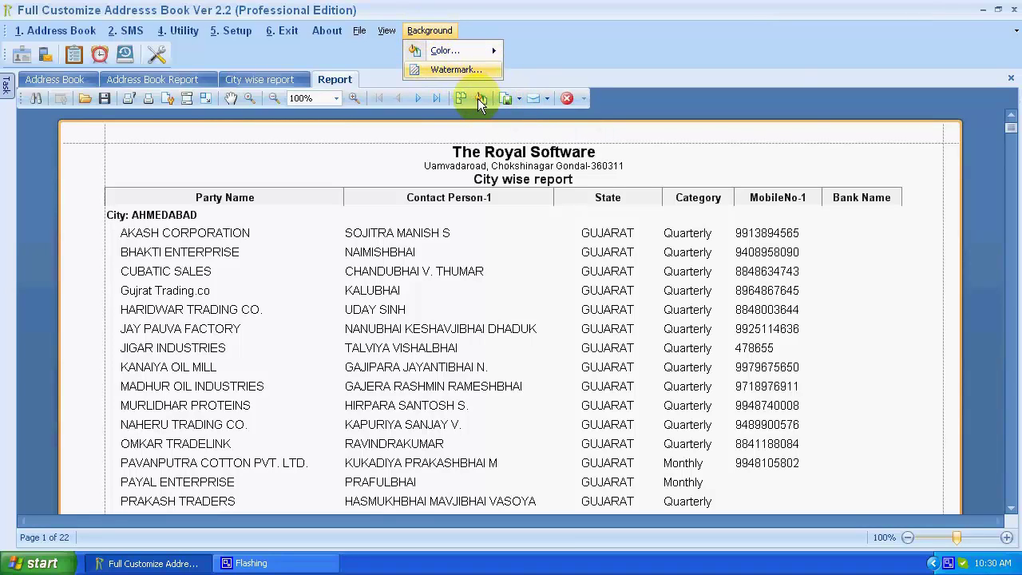
{"action": "key", "text": "Return"}
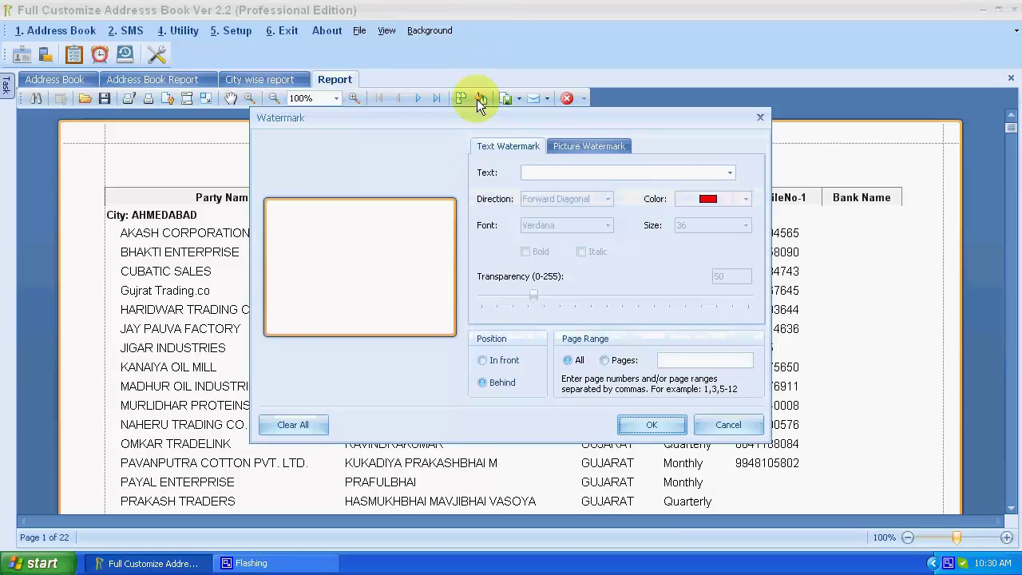
{"action": "left_click", "coordinate": [539, 173]}
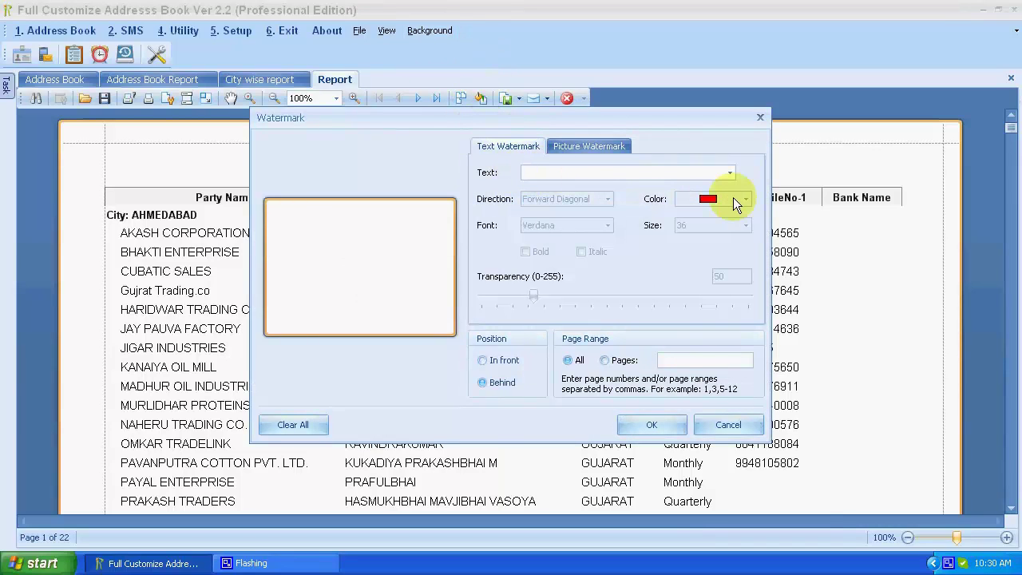
{"action": "type", "text": "TOP SECRET"}
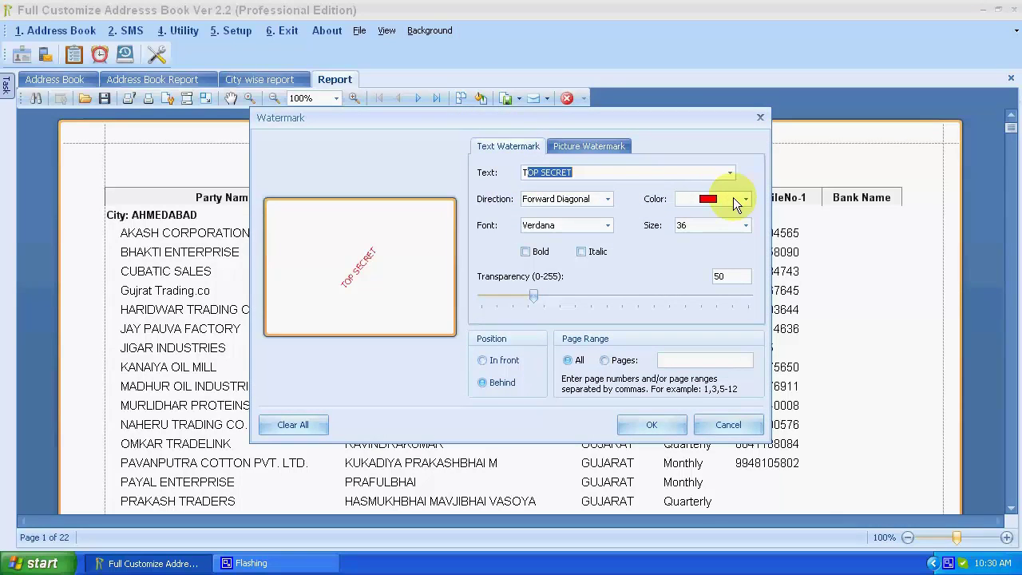
{"action": "key", "text": "Tab"}
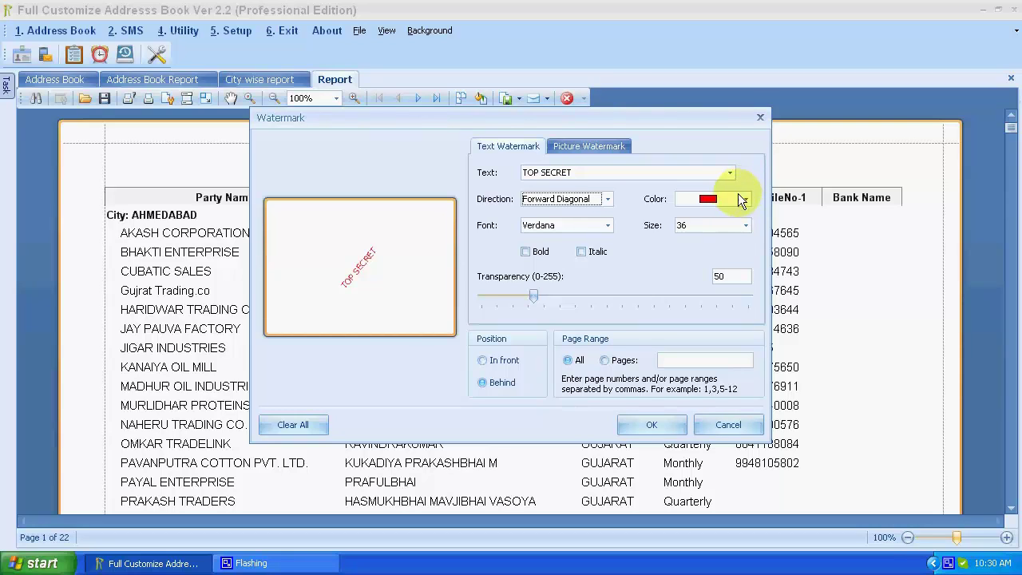
- Replace the watermark text with the predefined PERSONAL wording
{"action": "left_click", "coordinate": [606, 172]}
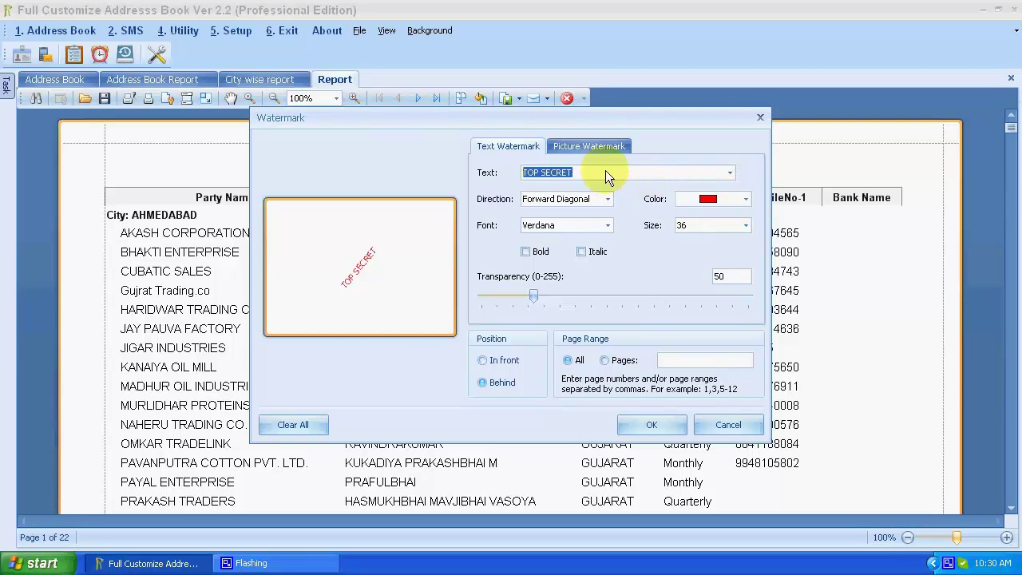
{"action": "left_click", "coordinate": [730, 174]}
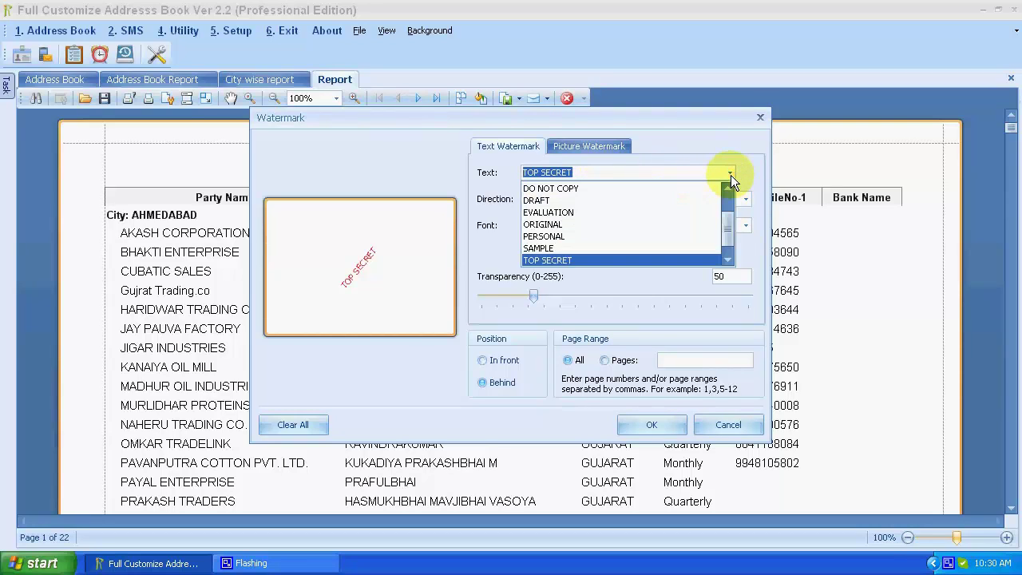
{"action": "left_click", "coordinate": [590, 236]}
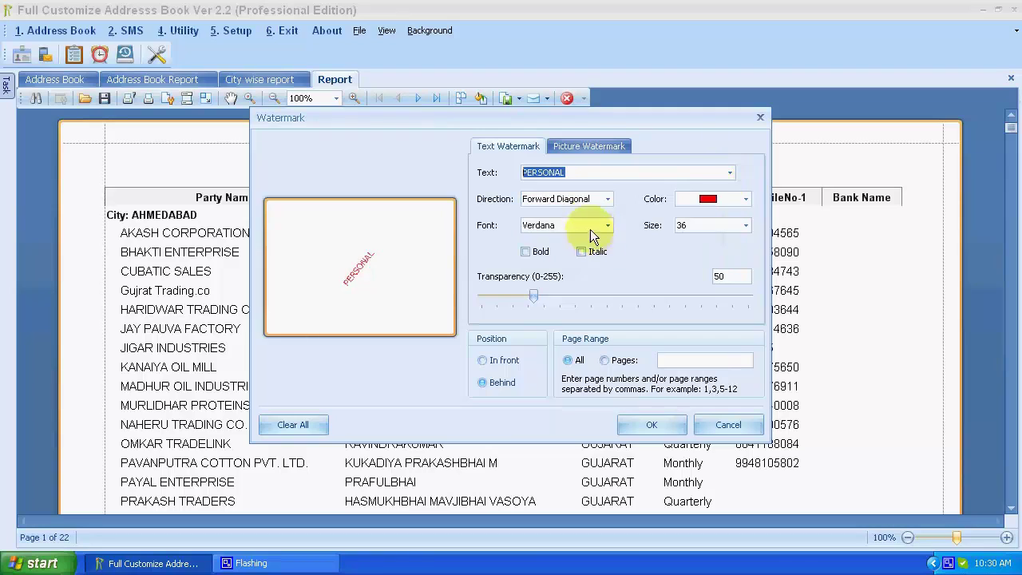
{"action": "left_click", "coordinate": [594, 173]}
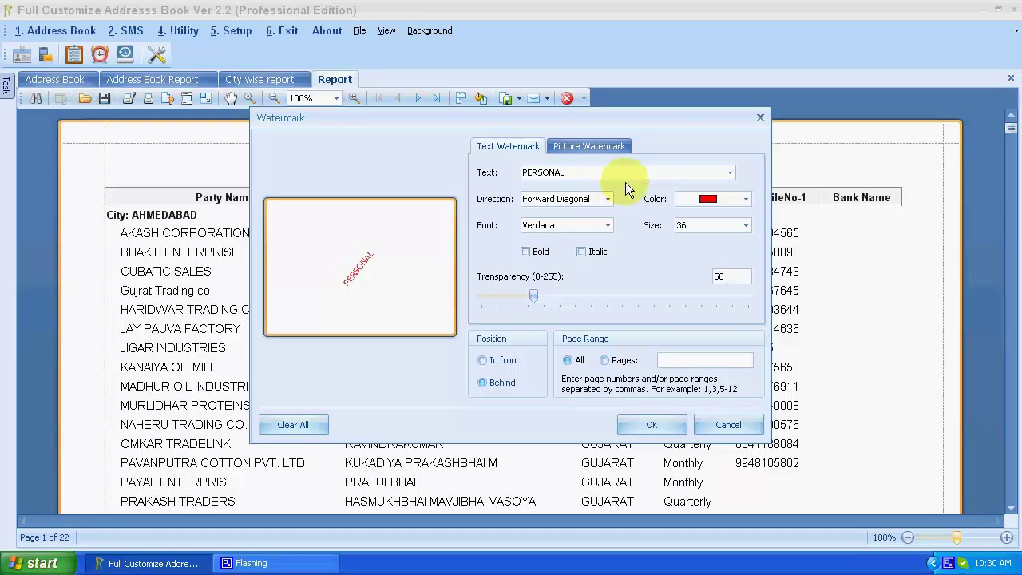
- Try LightGray as the watermark color, and set the color back to Red
{"action": "left_click", "coordinate": [745, 198]}
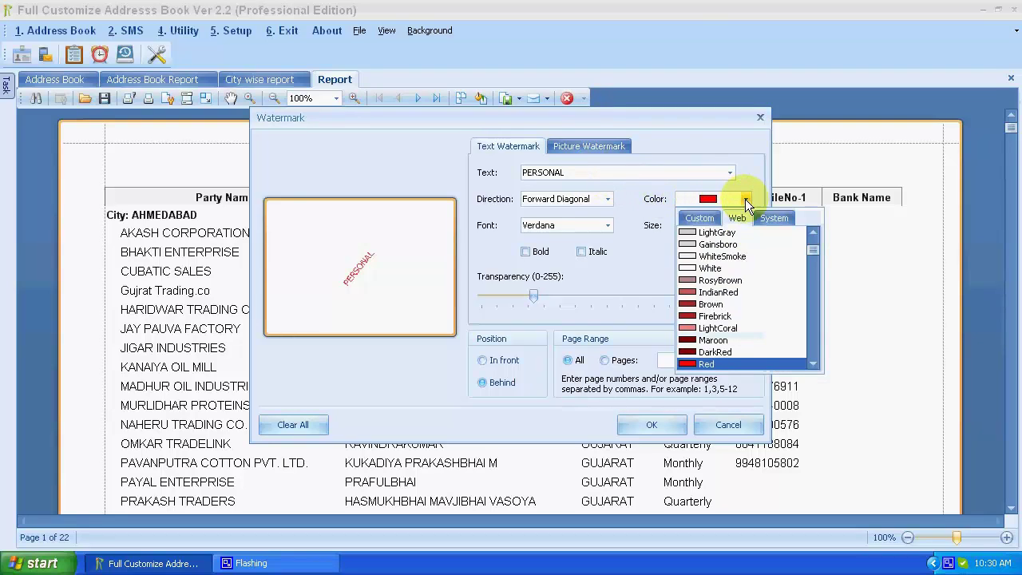
{"action": "left_click", "coordinate": [698, 235]}
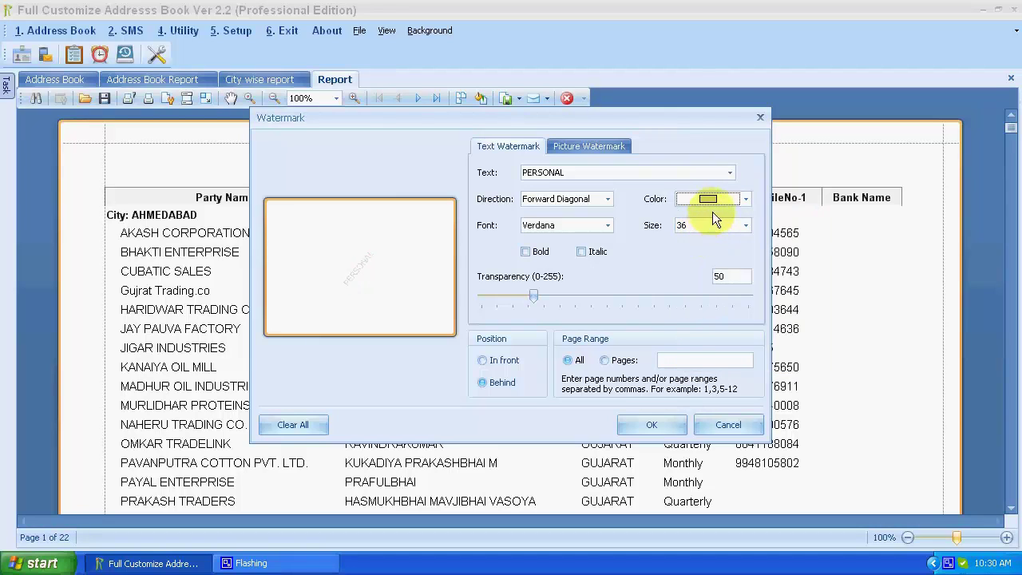
{"action": "left_click", "coordinate": [709, 198]}
{"action": "left_click", "coordinate": [703, 364]}
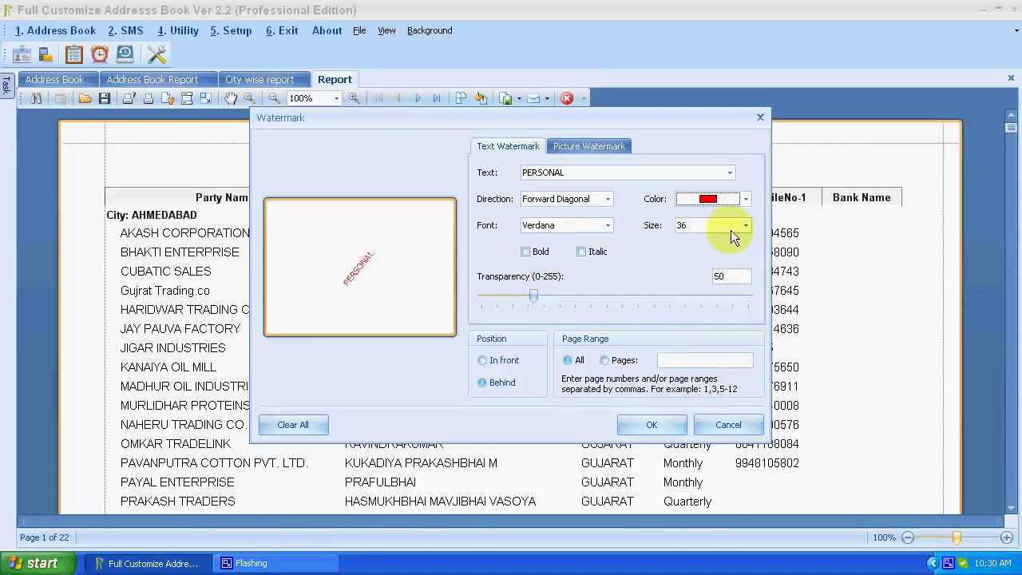
- Set the watermark's text size to 60 and its transparency to 156, and apply it to the report
{"action": "left_click", "coordinate": [746, 226]}
{"action": "left_click", "coordinate": [695, 295]}
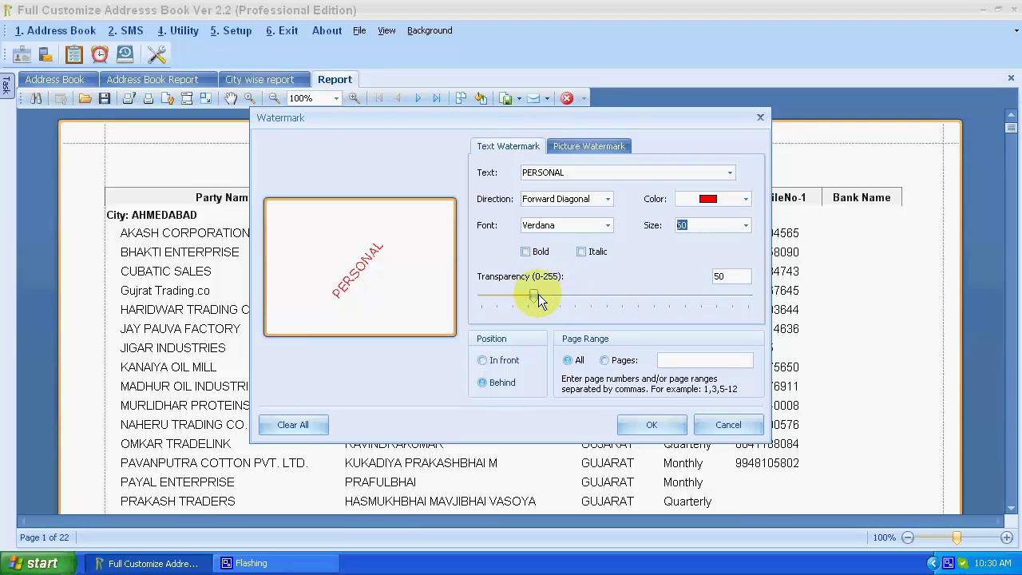
{"action": "left_click_drag", "start_coordinate": [538, 296], "coordinate": [644, 294]}
{"action": "left_click", "coordinate": [501, 361]}
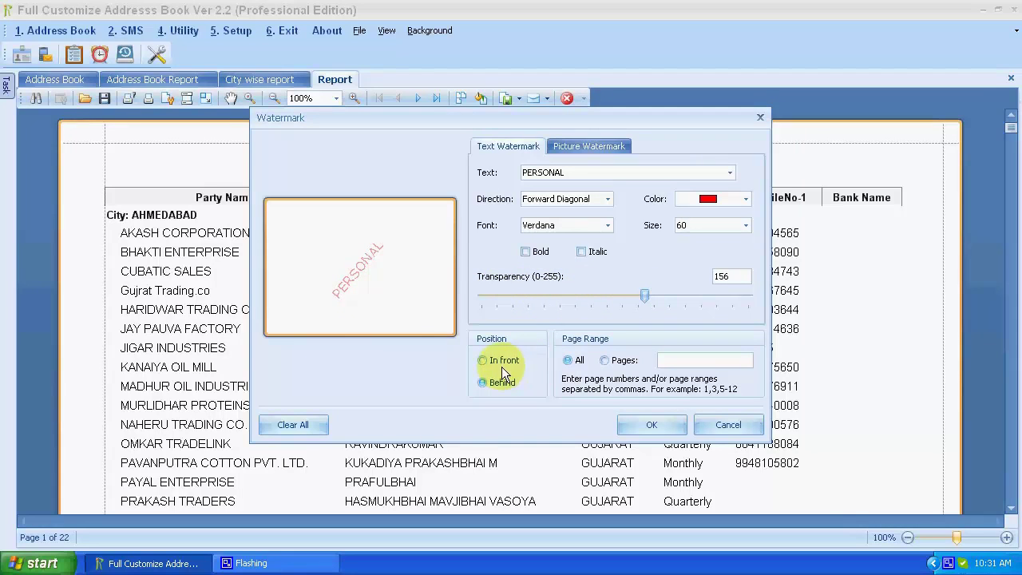
{"action": "left_click", "coordinate": [649, 424]}
- Check how the watermark looks on the first two pages of the report preview, and close the preview
{"action": "scroll", "coordinate": [647, 340], "scroll_direction": "down", "scroll_amount": 5}
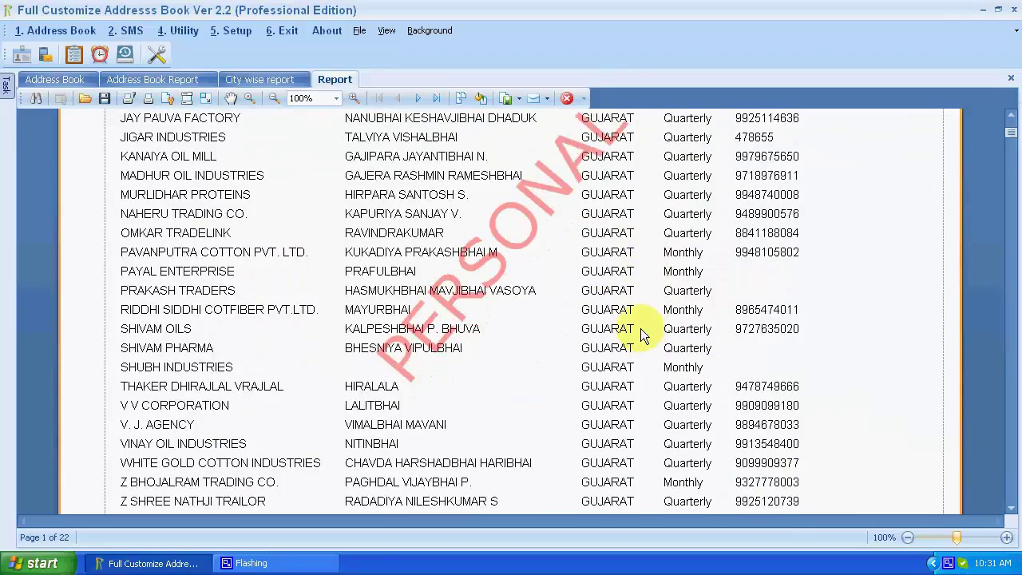
{"action": "scroll", "coordinate": [643, 334], "scroll_direction": "up", "scroll_amount": 2}
{"action": "scroll", "coordinate": [643, 334], "scroll_direction": "down", "scroll_amount": 5}
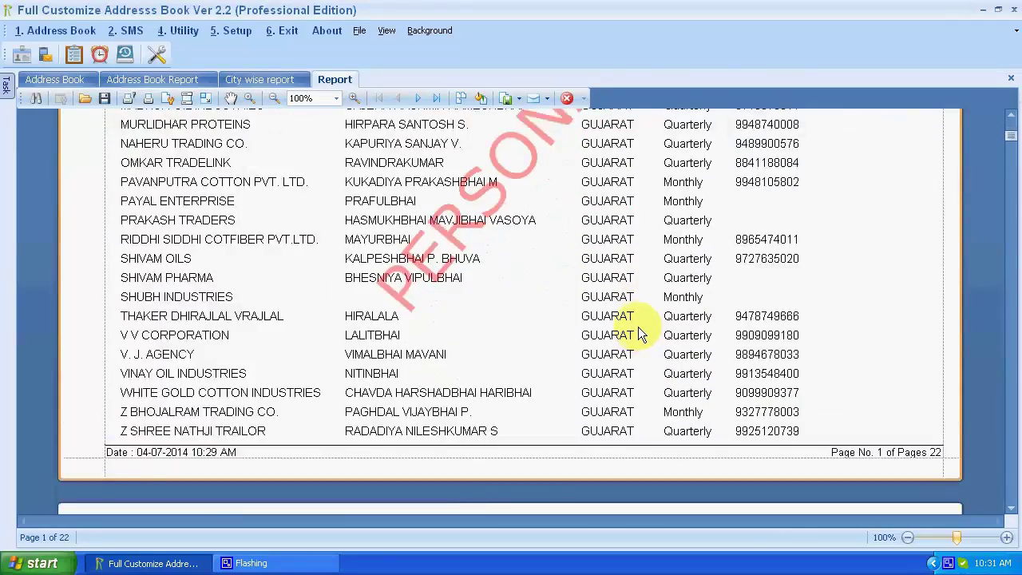
{"action": "scroll", "coordinate": [639, 334], "scroll_direction": "down", "scroll_amount": 7}
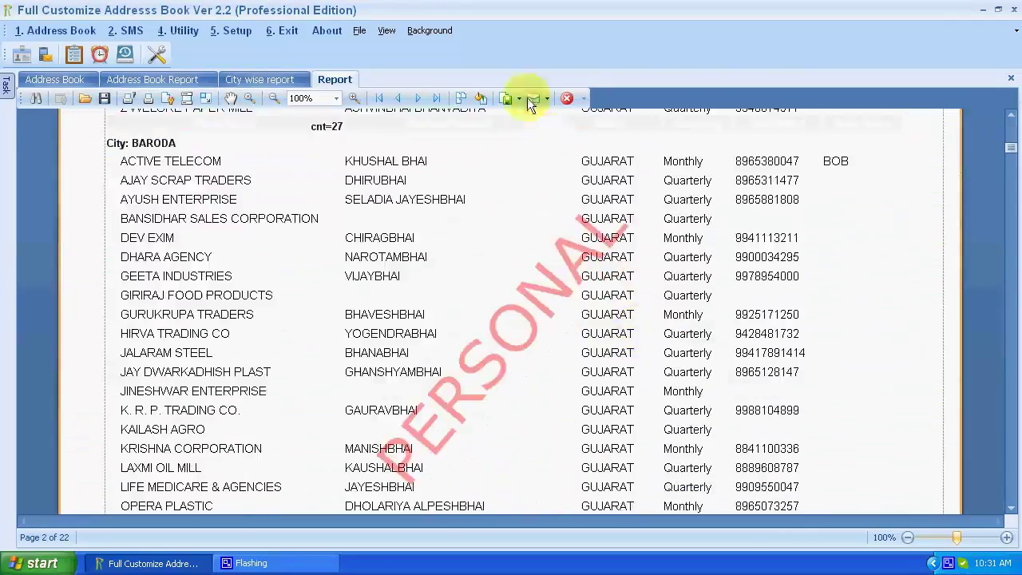
{"action": "left_click", "coordinate": [566, 99]}
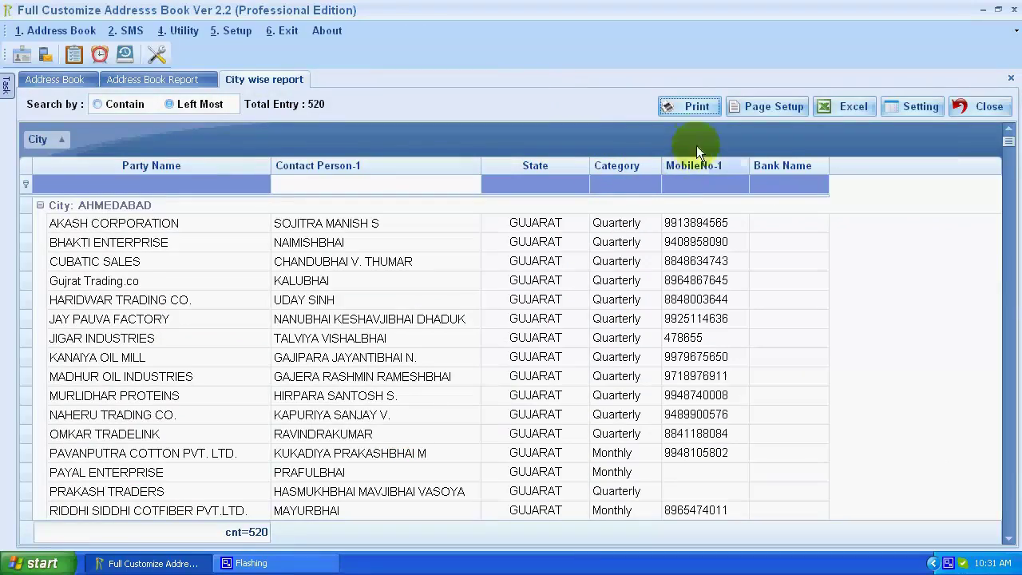
- Preview the City wise report again to check whether the watermark is kept, and close the preview
{"action": "left_click", "coordinate": [696, 109]}
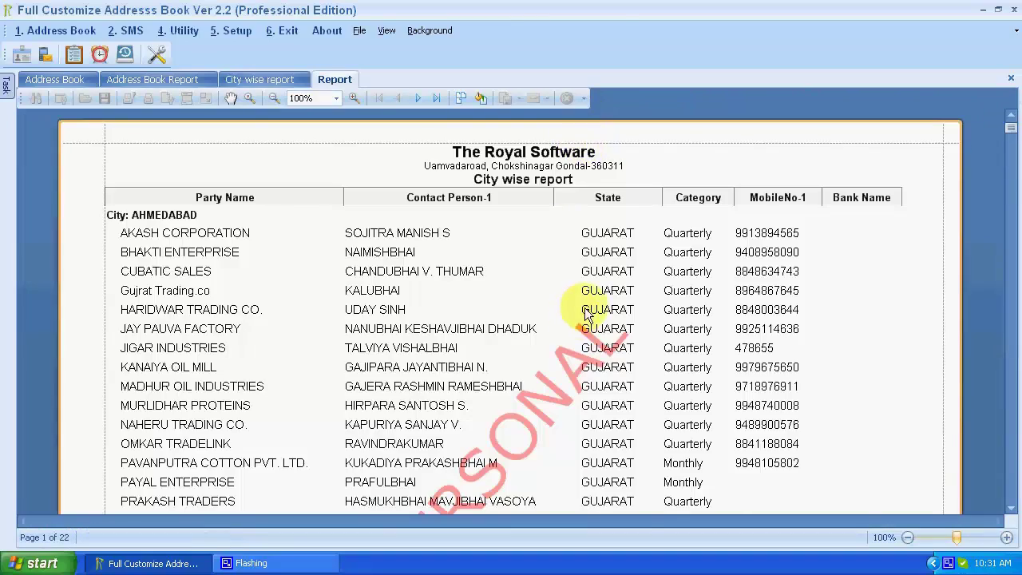
{"action": "scroll", "coordinate": [589, 313], "scroll_direction": "down", "scroll_amount": 3}
{"action": "scroll", "coordinate": [586, 312], "scroll_direction": "down", "scroll_amount": 8}
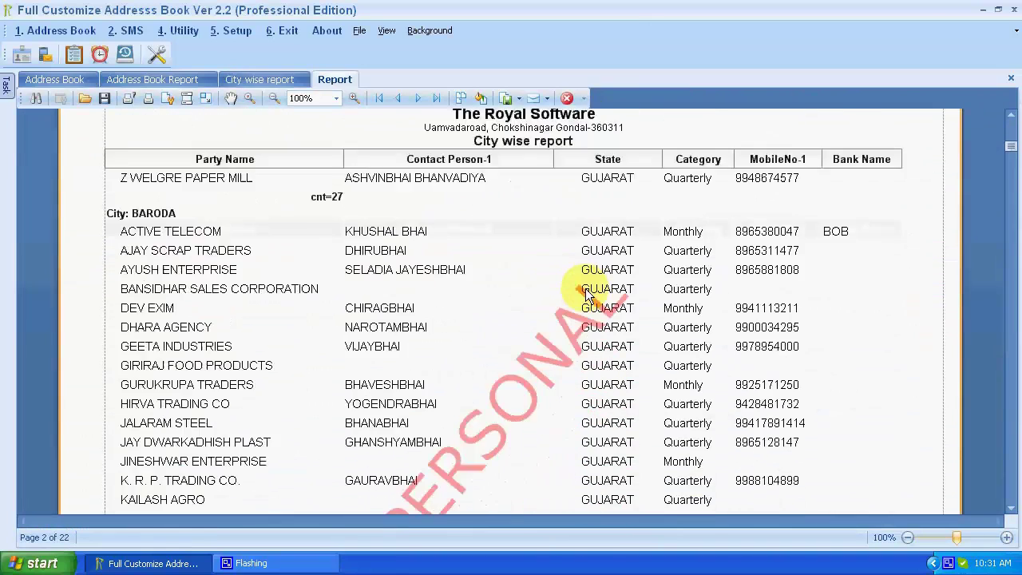
{"action": "left_click", "coordinate": [566, 99]}
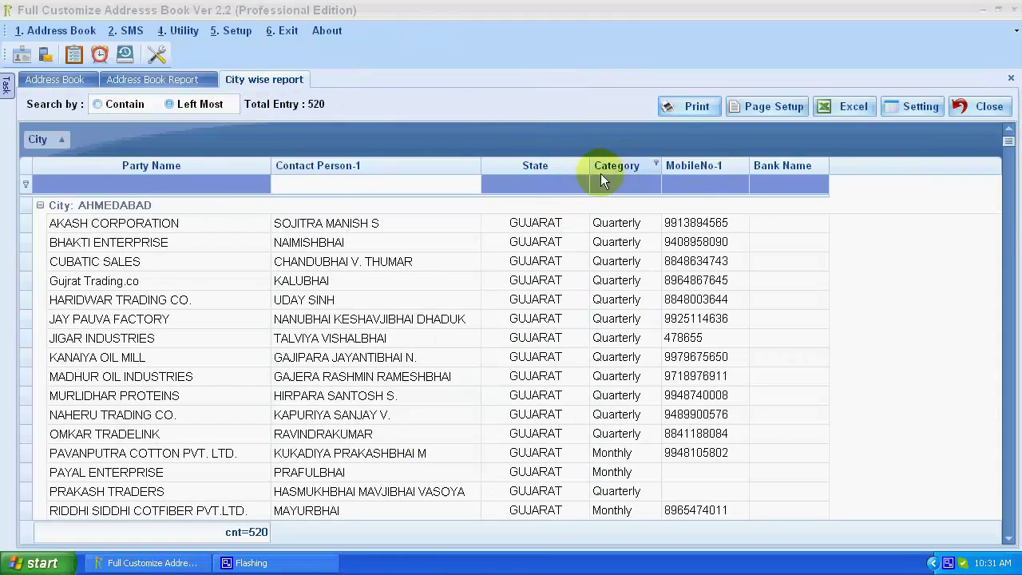
- Group the report by State in addition to City, and make State the outer grouping level above City
{"action": "left_click", "coordinate": [524, 160]}
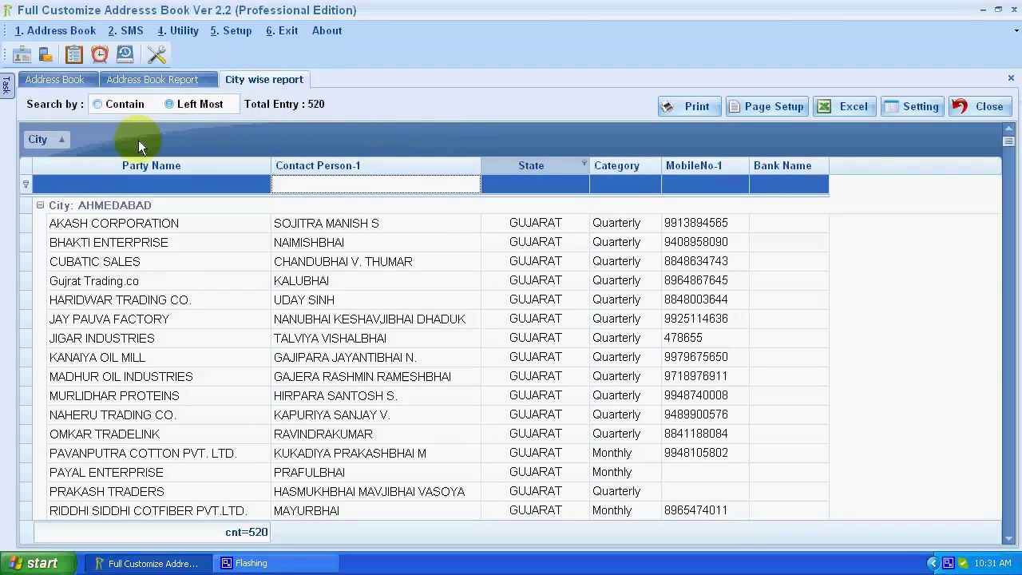
{"action": "left_click_drag", "start_coordinate": [138, 140], "coordinate": [138, 140]}
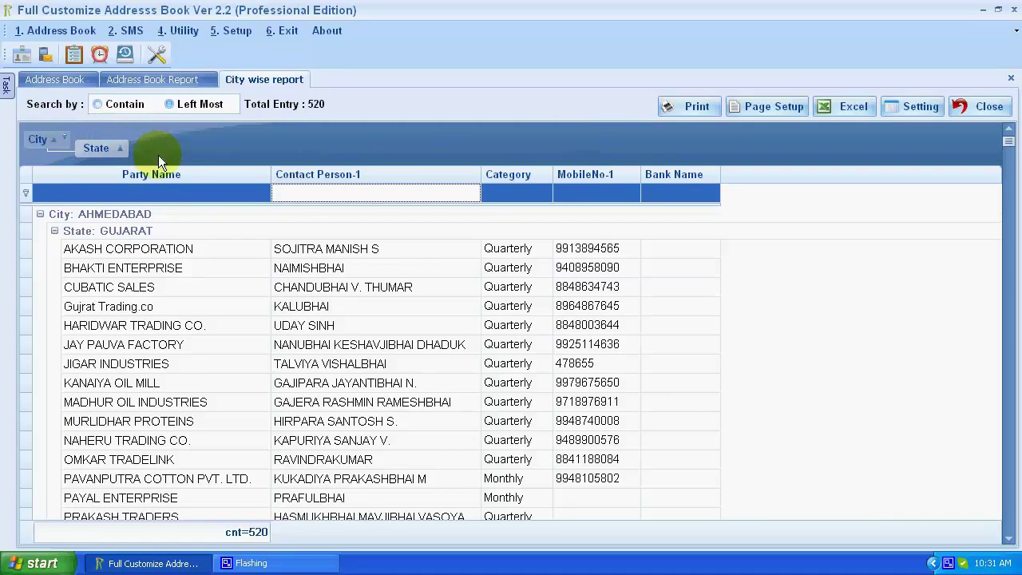
{"action": "left_click_drag", "start_coordinate": [158, 156], "coordinate": [158, 156]}
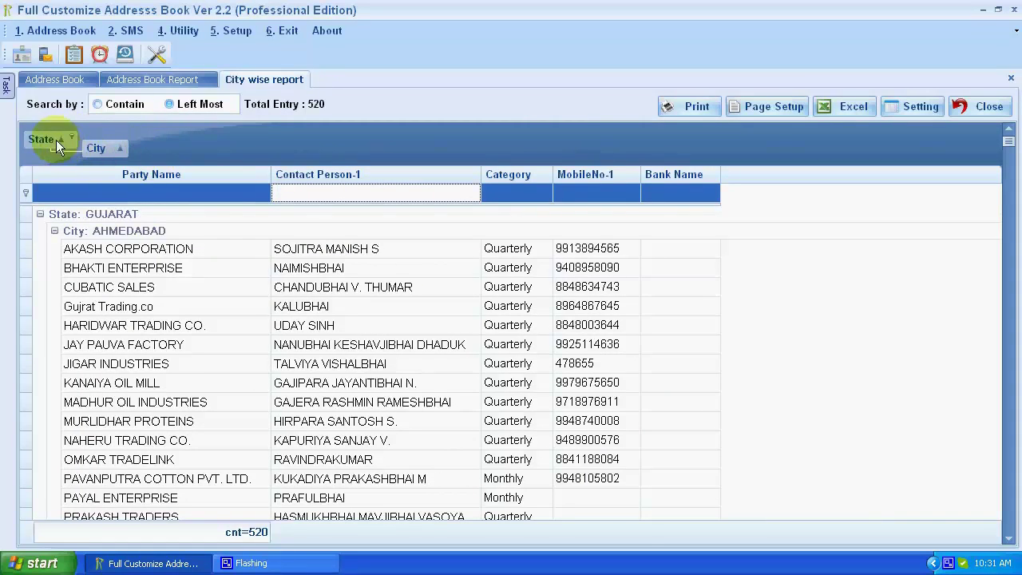
{"action": "left_click", "coordinate": [120, 229]}
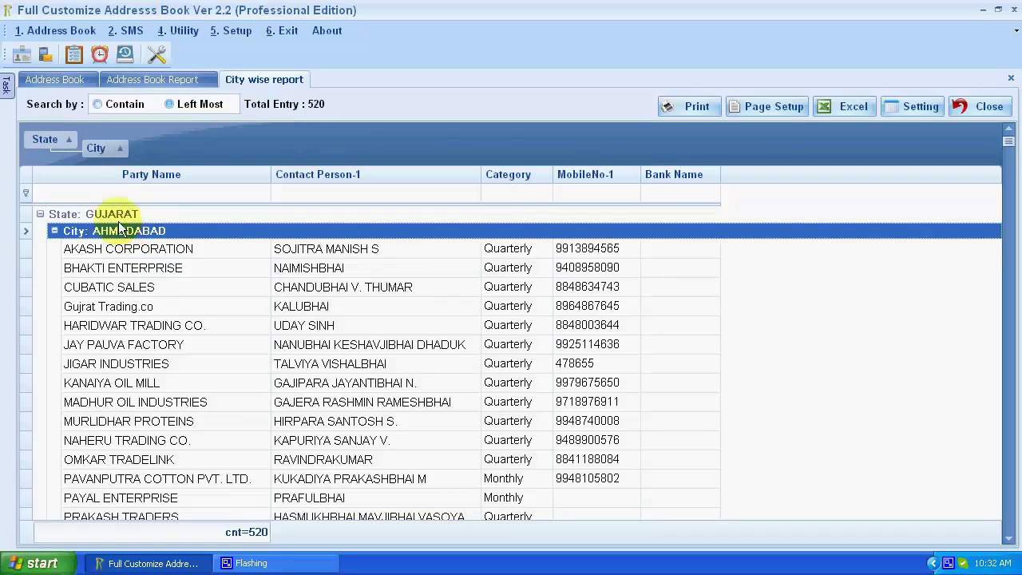
{"action": "left_click", "coordinate": [117, 216]}
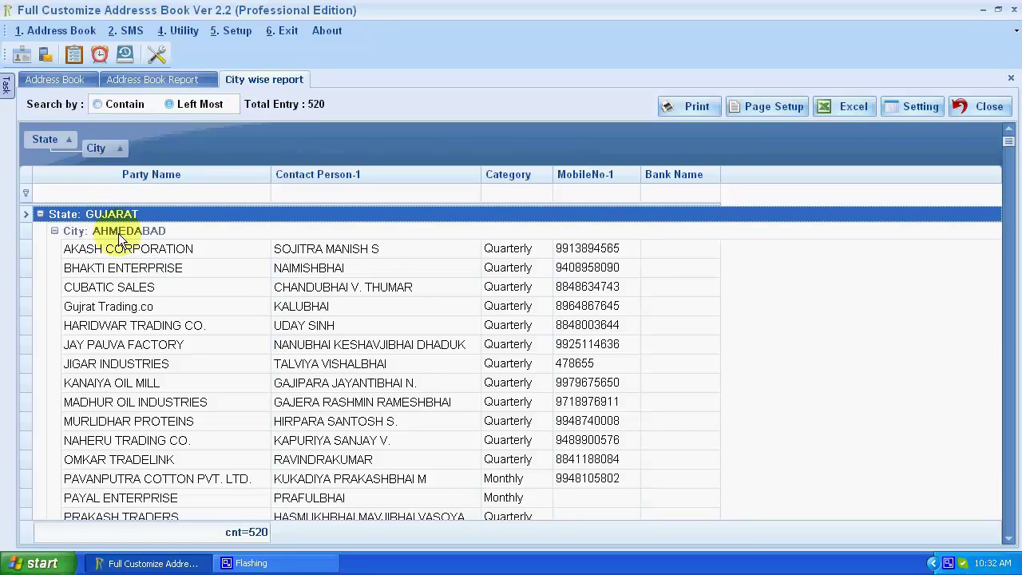
{"action": "left_click", "coordinate": [118, 233]}
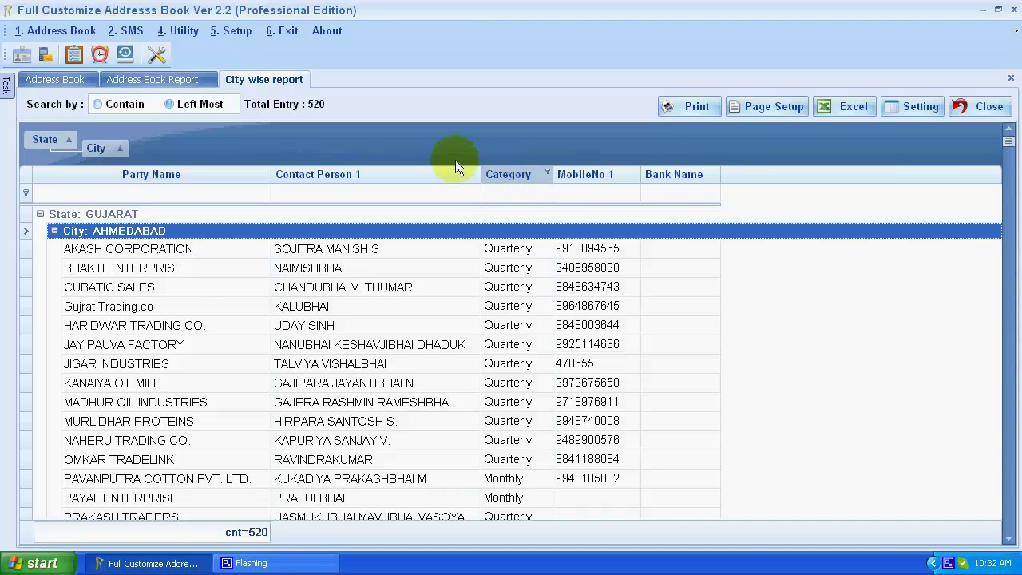
- Add Category as the third grouping level below State and City
{"action": "left_click_drag", "start_coordinate": [167, 154], "coordinate": [166, 154]}
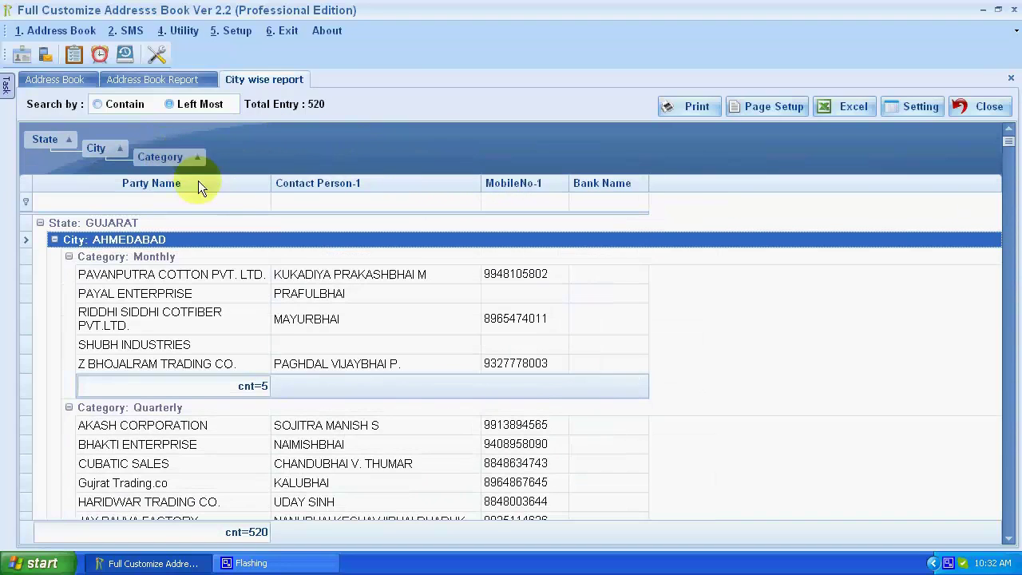
{"action": "left_click", "coordinate": [144, 224]}
{"action": "left_click", "coordinate": [148, 239]}
{"action": "left_click", "coordinate": [160, 256]}
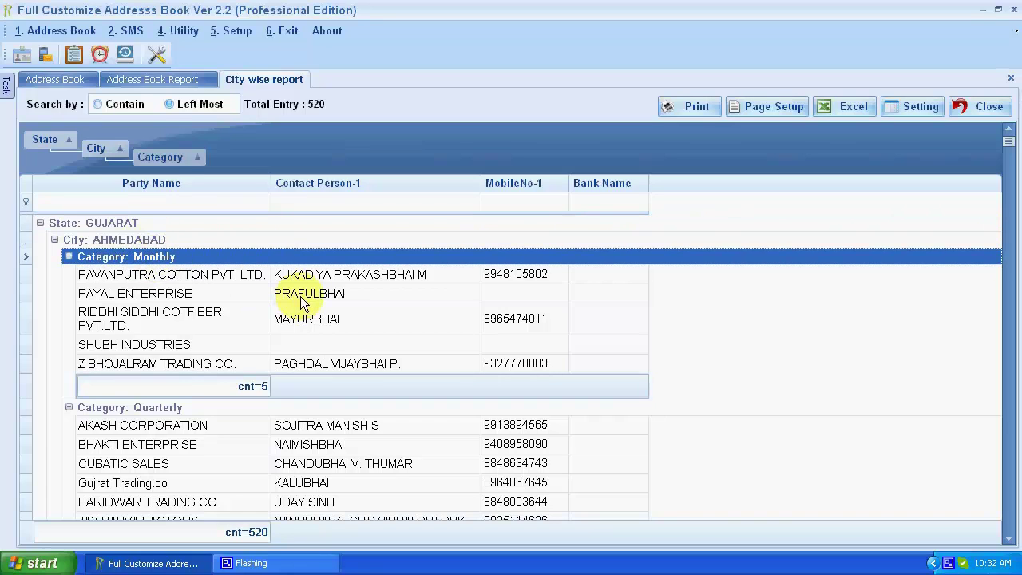
- Examine the city and category groups with their counts, and open the print preview of the regrouped report
{"action": "scroll", "coordinate": [299, 302], "scroll_direction": "down", "scroll_amount": 7}
{"action": "scroll", "coordinate": [301, 302], "scroll_direction": "down", "scroll_amount": 2}
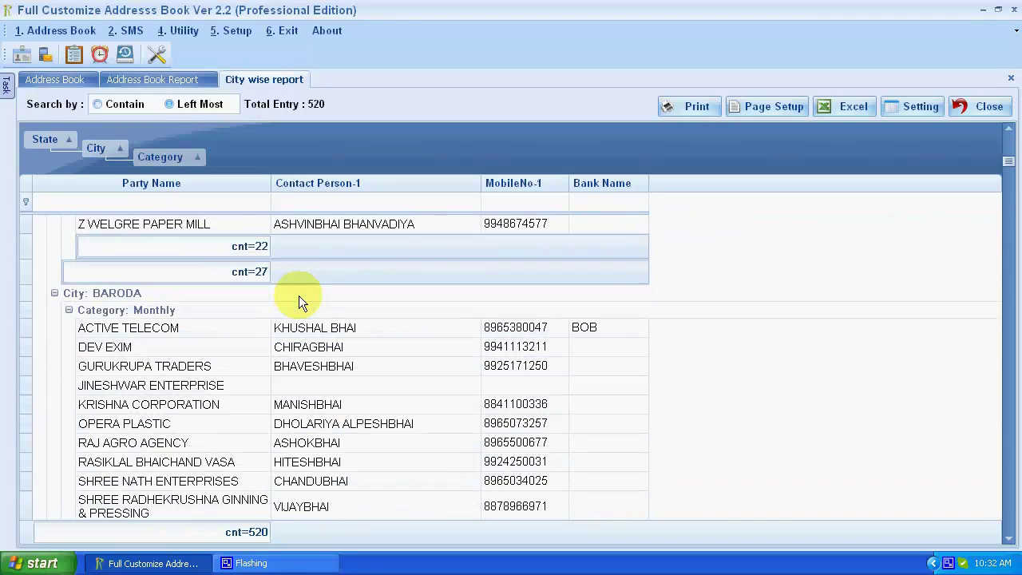
{"action": "left_click", "coordinate": [158, 296]}
{"action": "left_click", "coordinate": [159, 316]}
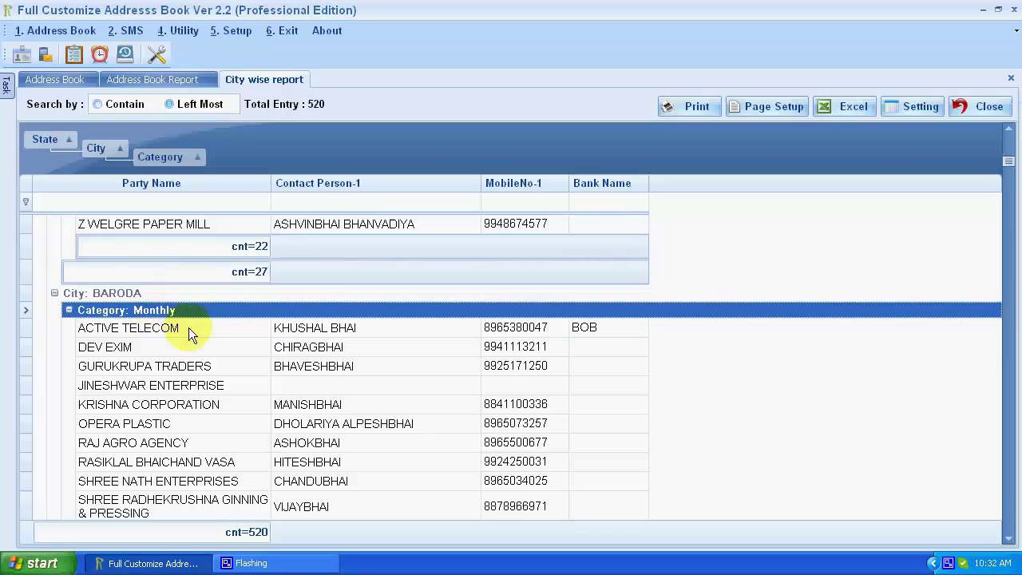
{"action": "scroll", "coordinate": [192, 331], "scroll_direction": "down", "scroll_amount": 6}
{"action": "scroll", "coordinate": [194, 330], "scroll_direction": "up", "scroll_amount": 3}
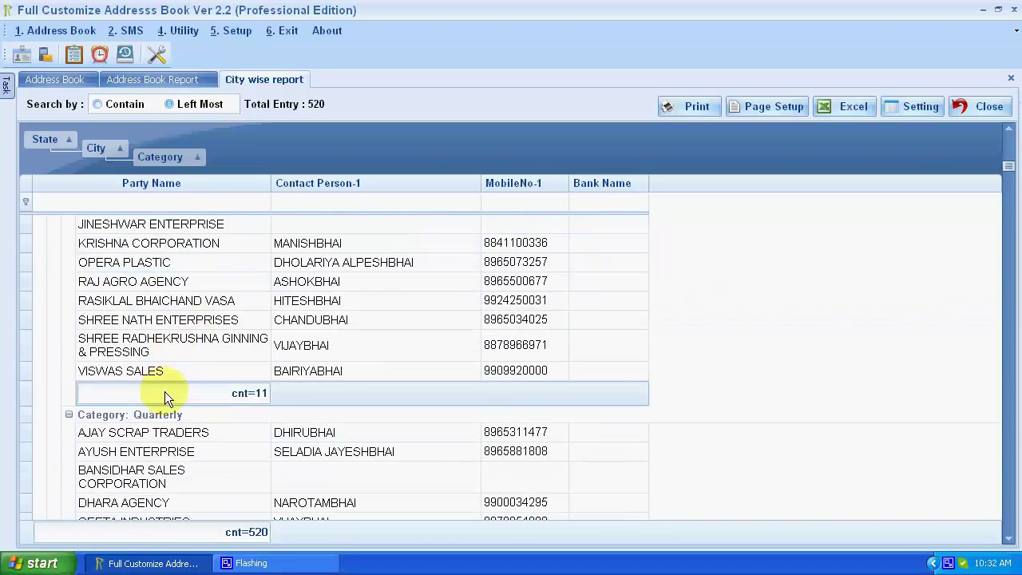
{"action": "left_click", "coordinate": [152, 414]}
{"action": "scroll", "coordinate": [236, 388], "scroll_direction": "down", "scroll_amount": 4}
{"action": "scroll", "coordinate": [226, 359], "scroll_direction": "down", "scroll_amount": 10}
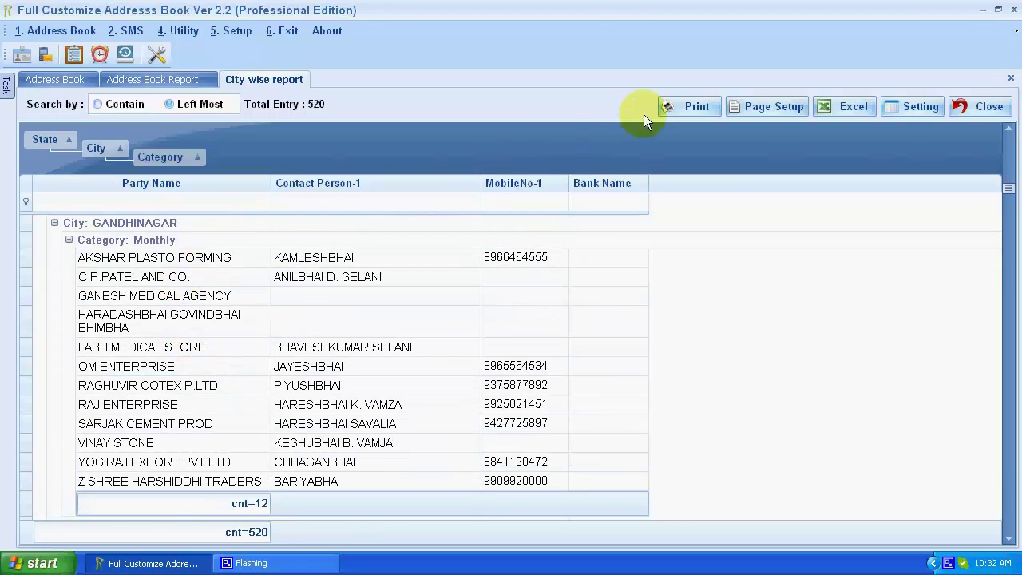
{"action": "left_click", "coordinate": [687, 107]}
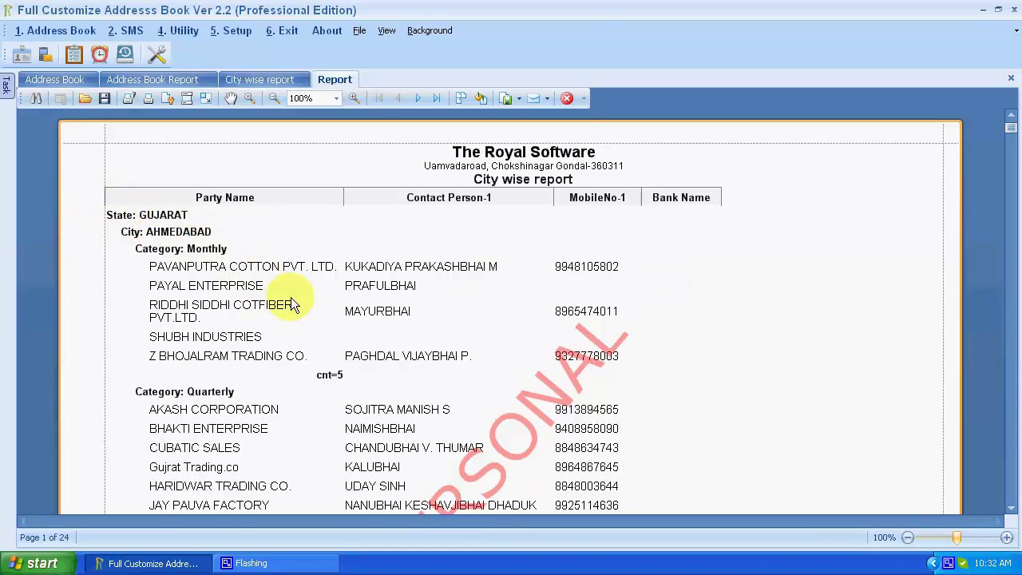
- Review the printout grouped by State, City and Category, close the preview, and move Category from the grouping back among the columns
{"action": "scroll", "coordinate": [292, 301], "scroll_direction": "down", "scroll_amount": 10}
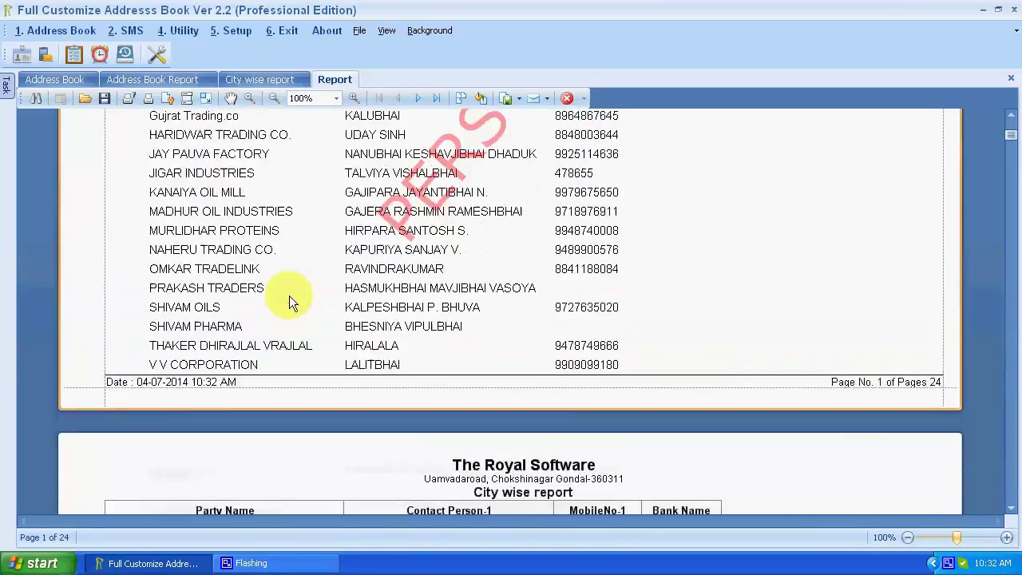
{"action": "scroll", "coordinate": [289, 296], "scroll_direction": "up", "scroll_amount": 6}
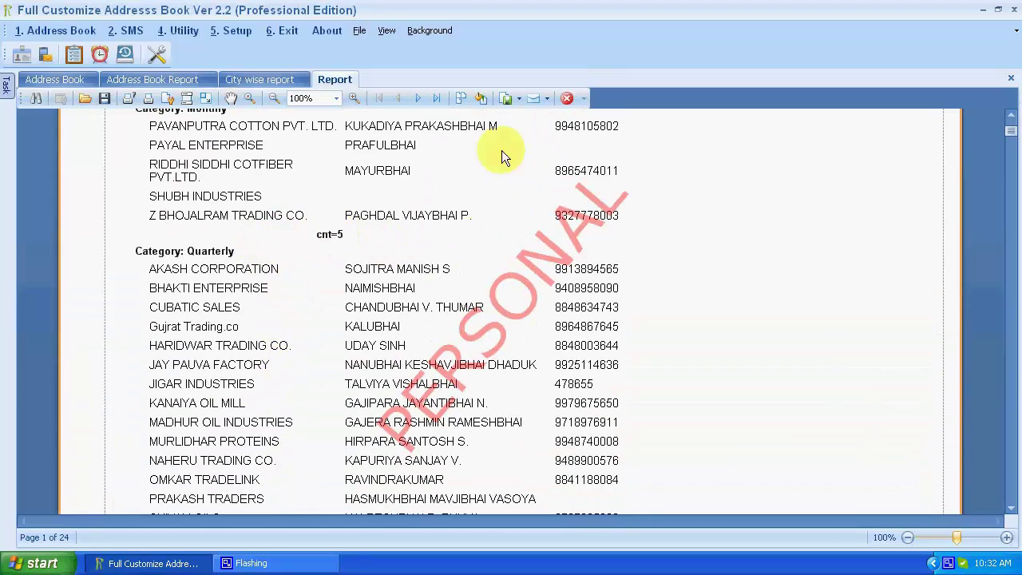
{"action": "left_click", "coordinate": [566, 98]}
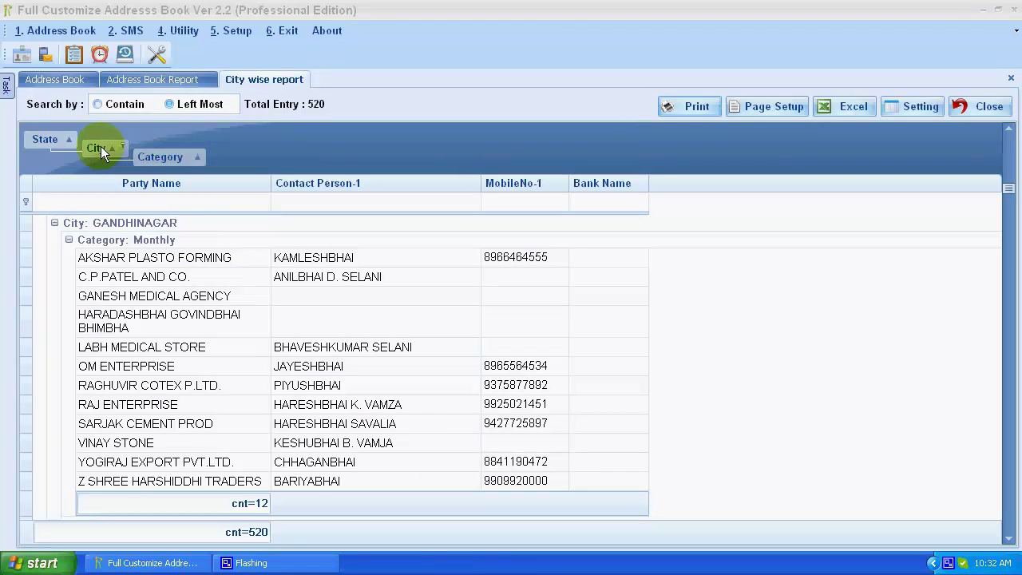
{"action": "left_click_drag", "start_coordinate": [157, 156], "coordinate": [508, 194]}
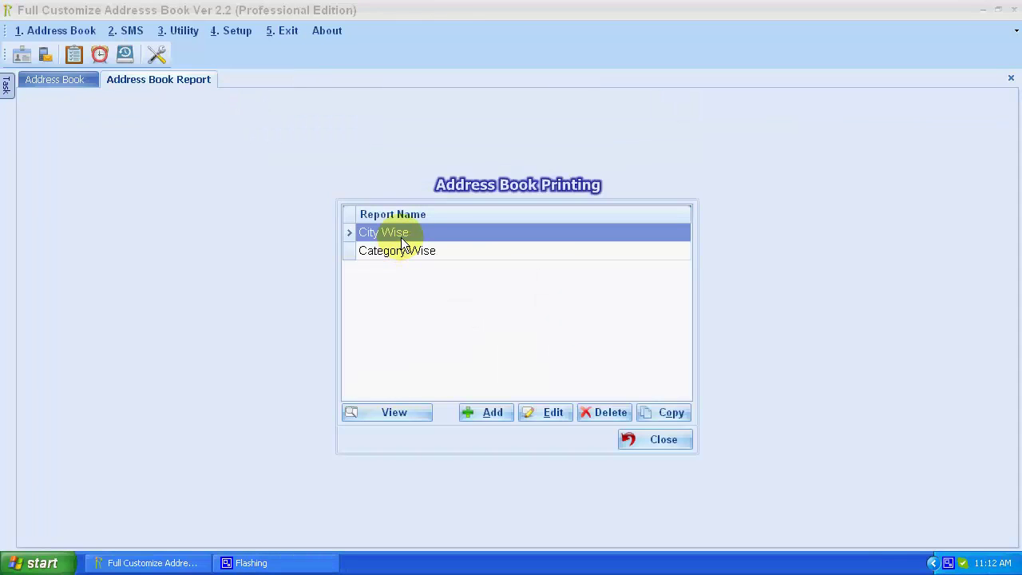
- View the City Wise report, check the page headings in its print preview, and close both the preview and the report
{"action": "left_click", "coordinate": [401, 236]}
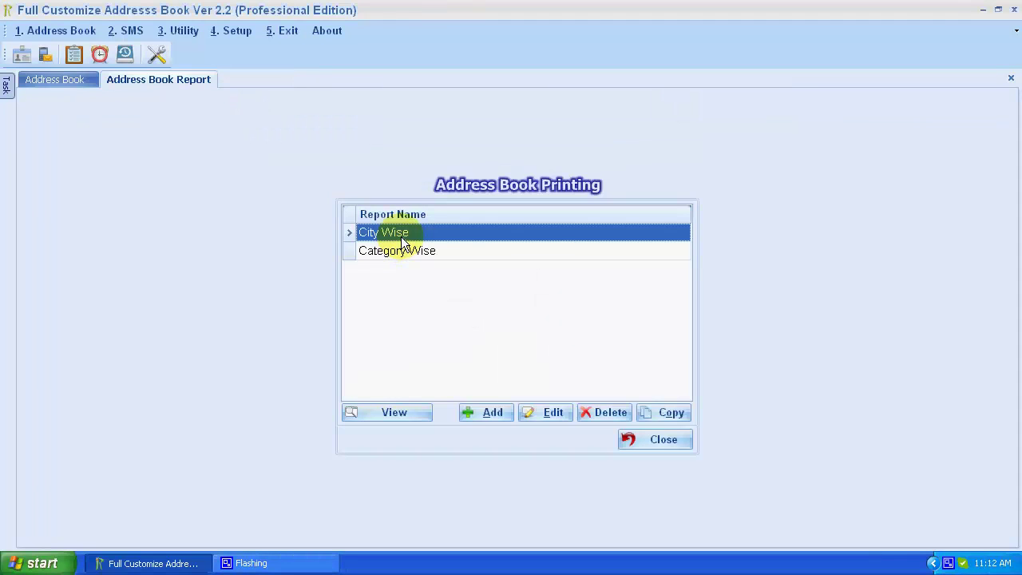
{"action": "left_click", "coordinate": [411, 413]}
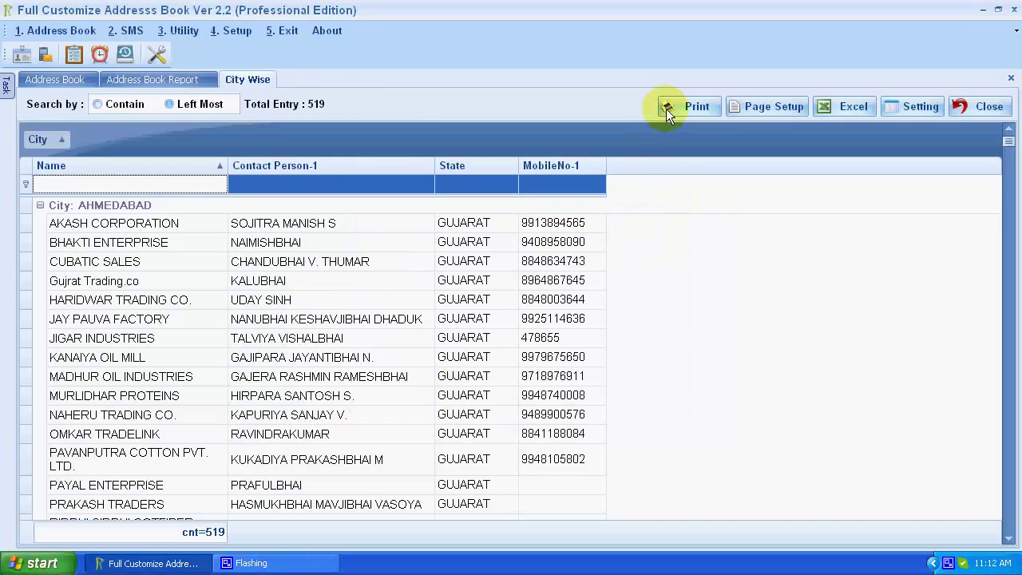
{"action": "left_click", "coordinate": [668, 108]}
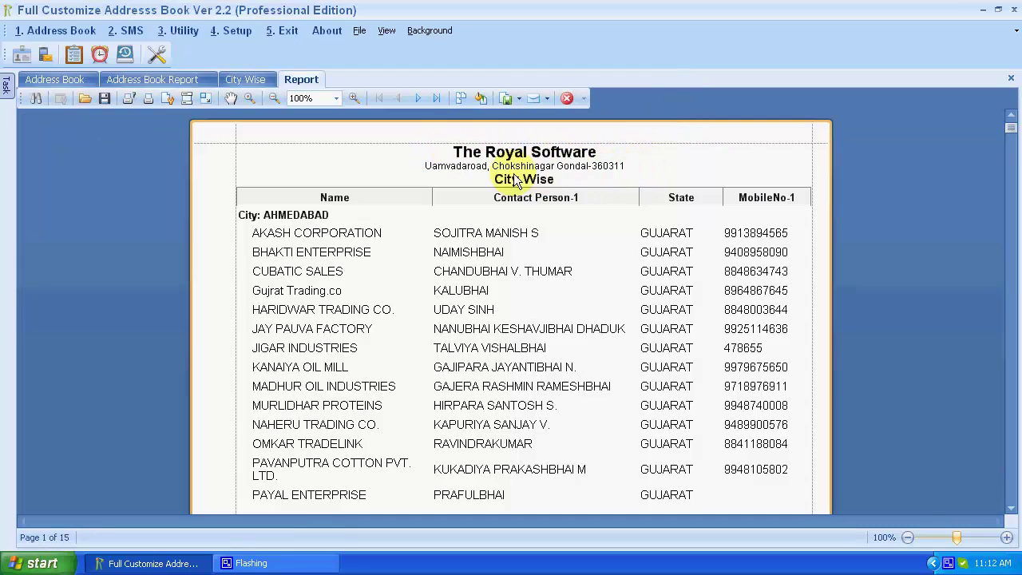
{"action": "left_click", "coordinate": [567, 99]}
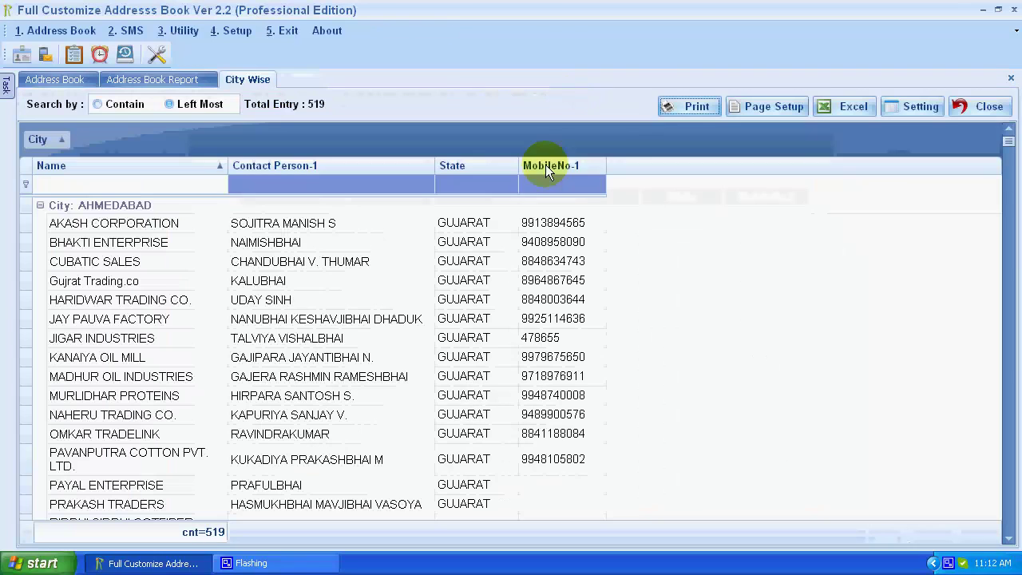
{"action": "left_click", "coordinate": [979, 107]}
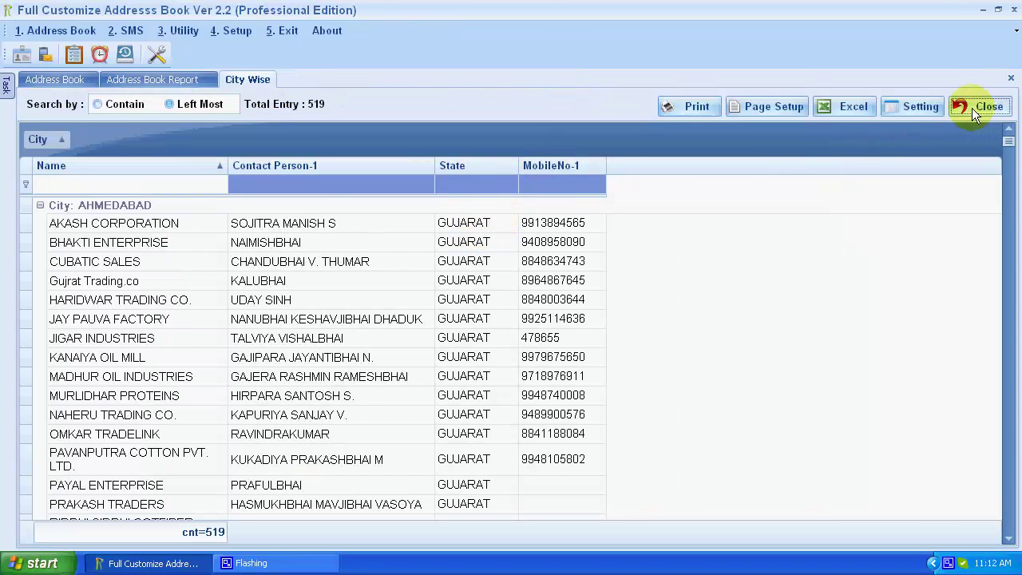
- View the Category Wise report, check the page headings in its print preview, and close the preview
{"action": "left_click", "coordinate": [431, 252]}
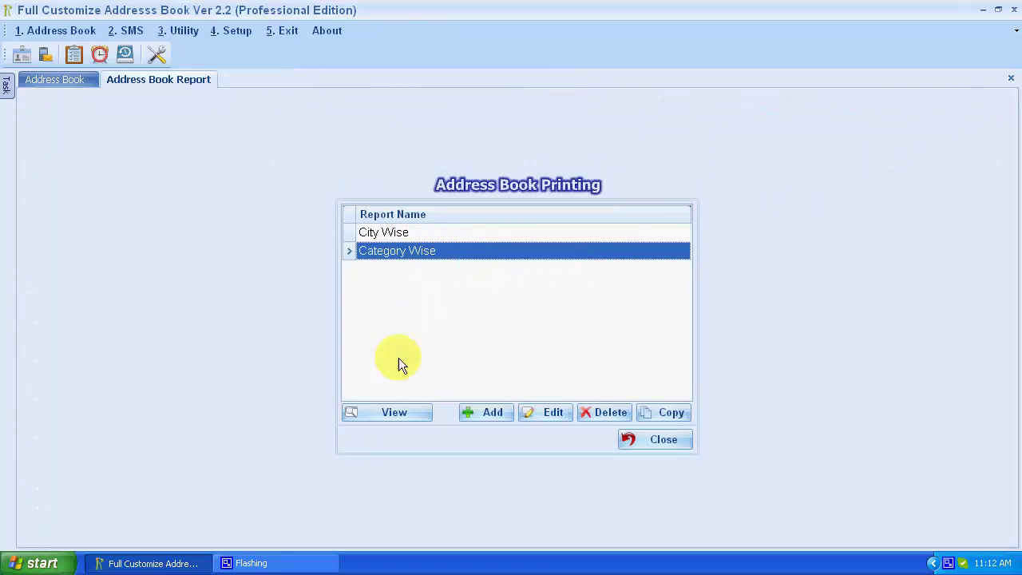
{"action": "left_click", "coordinate": [385, 413]}
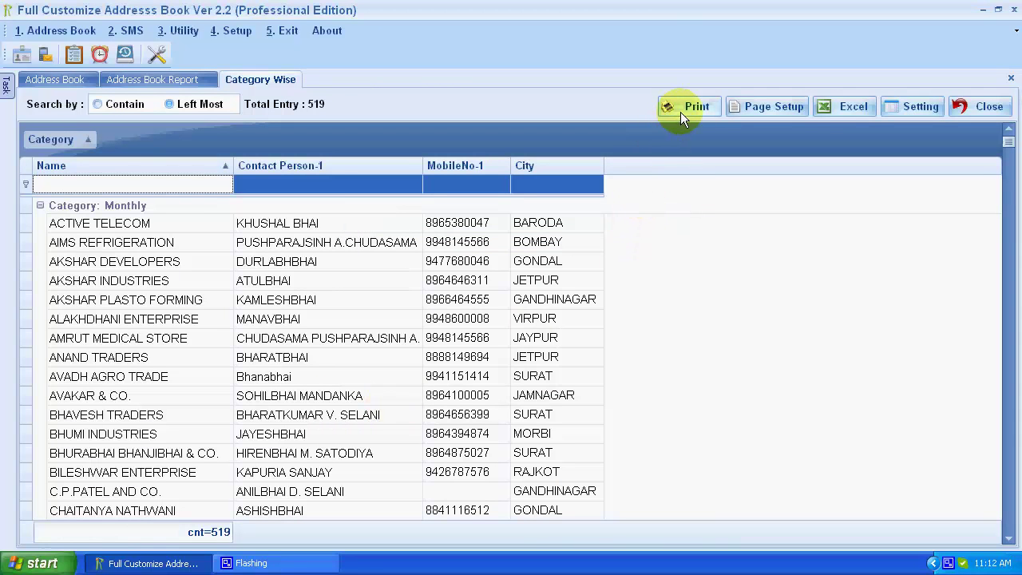
{"action": "left_click", "coordinate": [684, 109]}
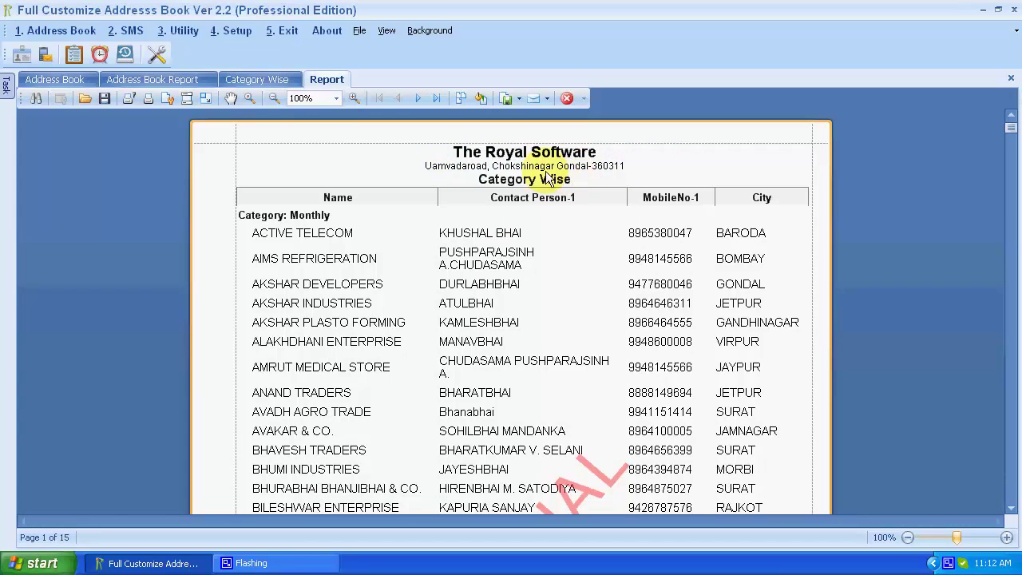
{"action": "left_click", "coordinate": [569, 98]}
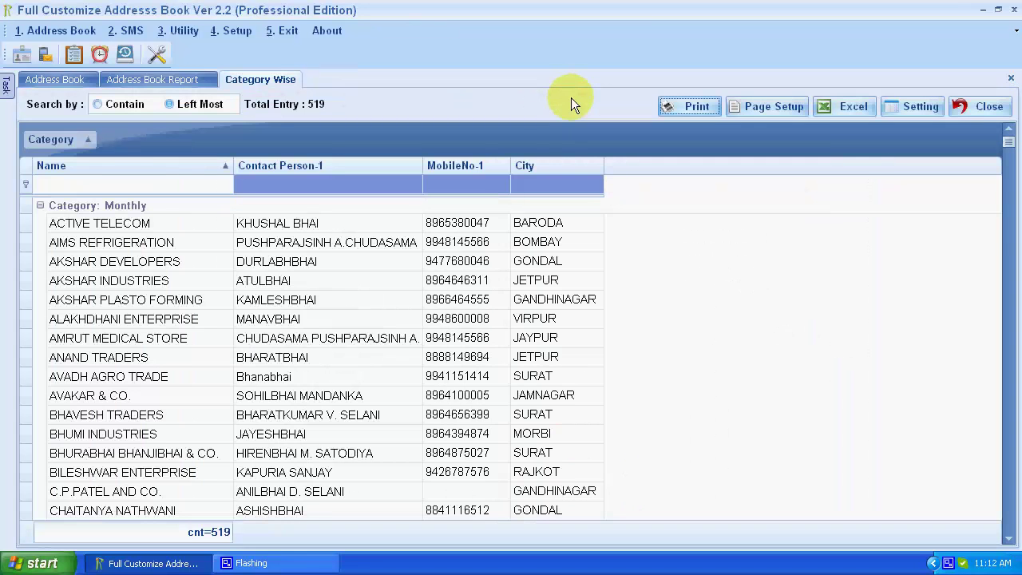
- In the grid printing settings for all reports, turn on logo printing on every page and set the logo width to 60
{"action": "left_click", "coordinate": [938, 113]}
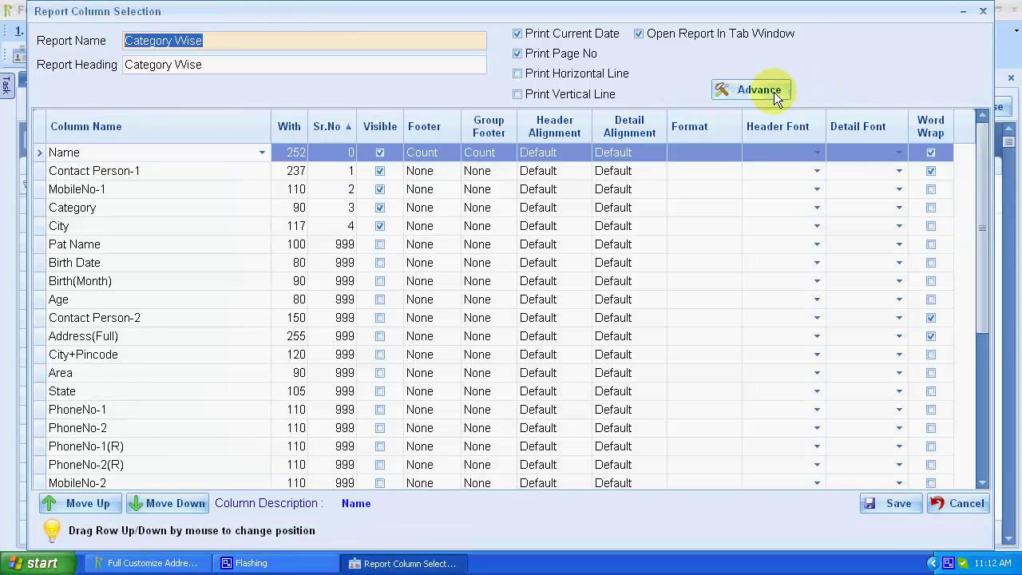
{"action": "left_click", "coordinate": [765, 93]}
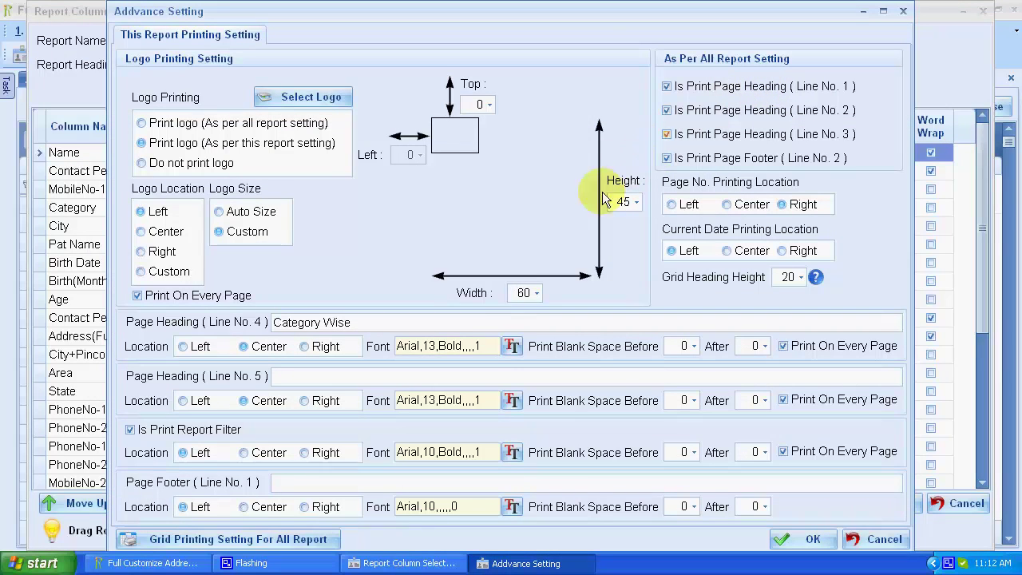
{"action": "left_click", "coordinate": [336, 541]}
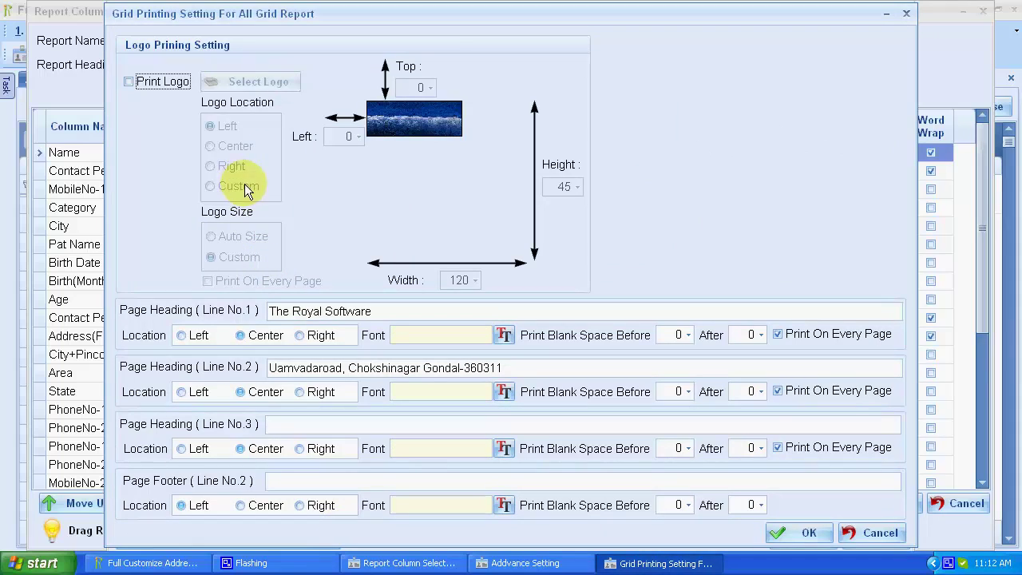
{"action": "left_click", "coordinate": [140, 86]}
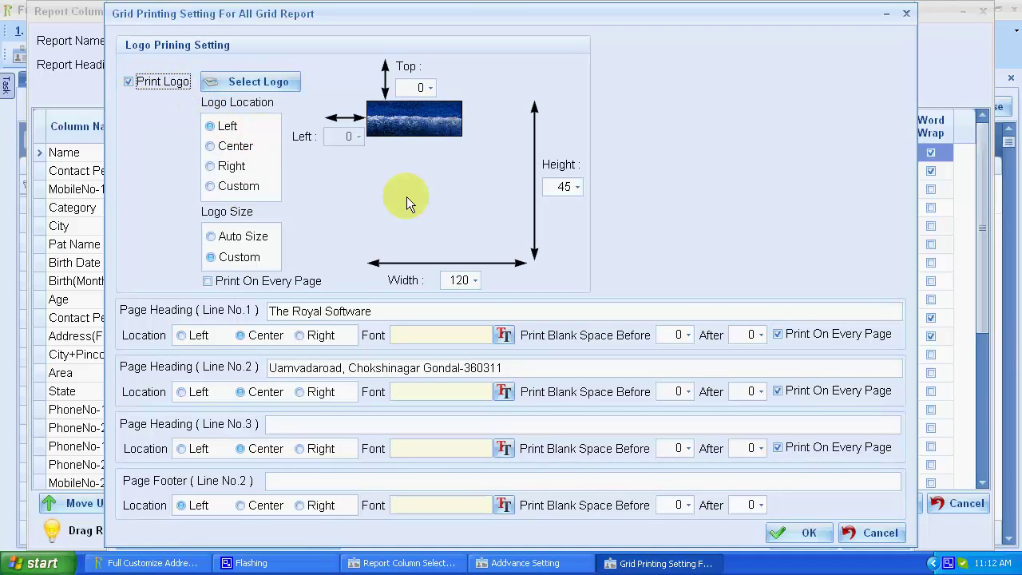
{"action": "left_click", "coordinate": [479, 274]}
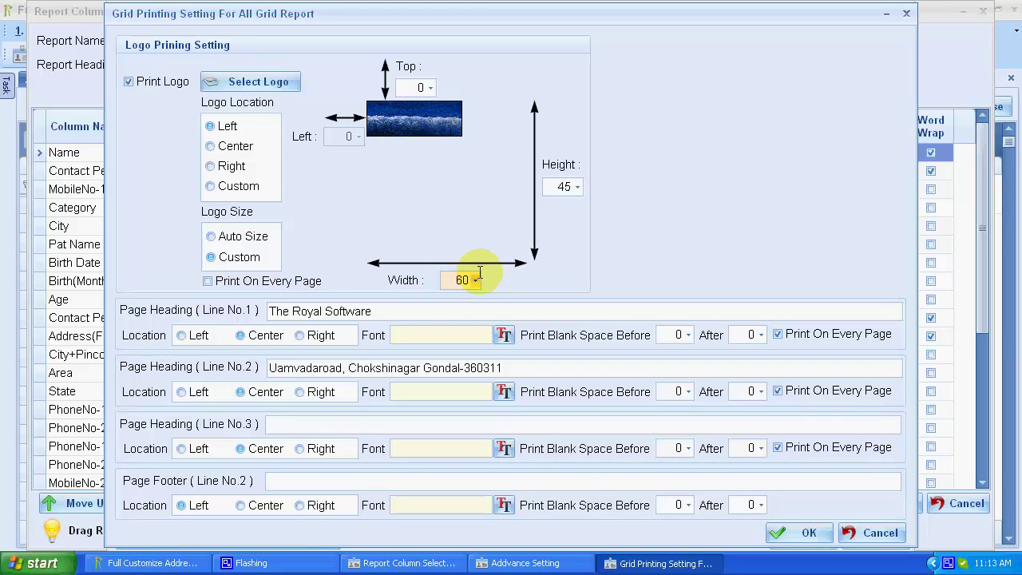
{"action": "key", "text": "Tab"}
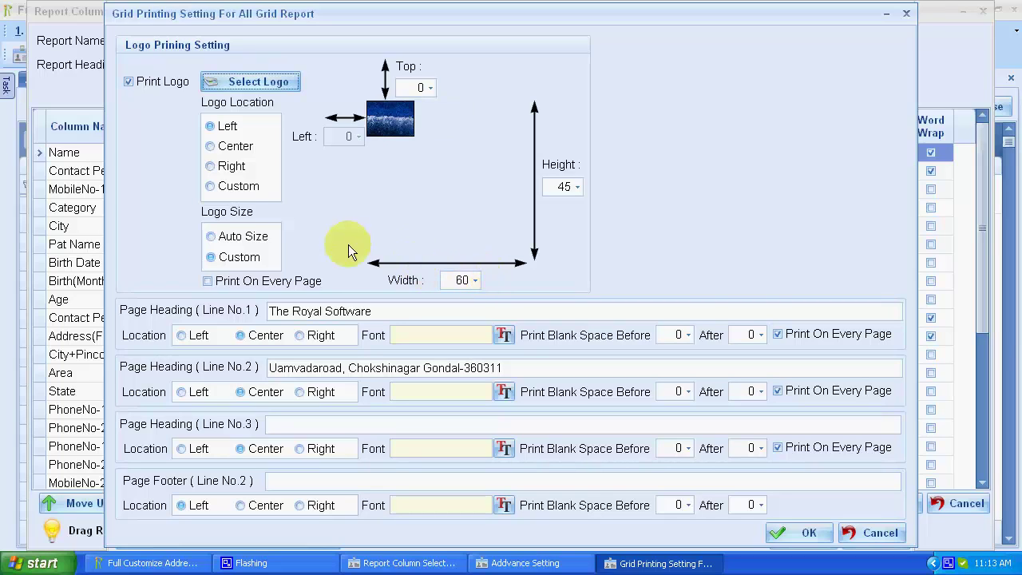
{"action": "left_click", "coordinate": [208, 287]}
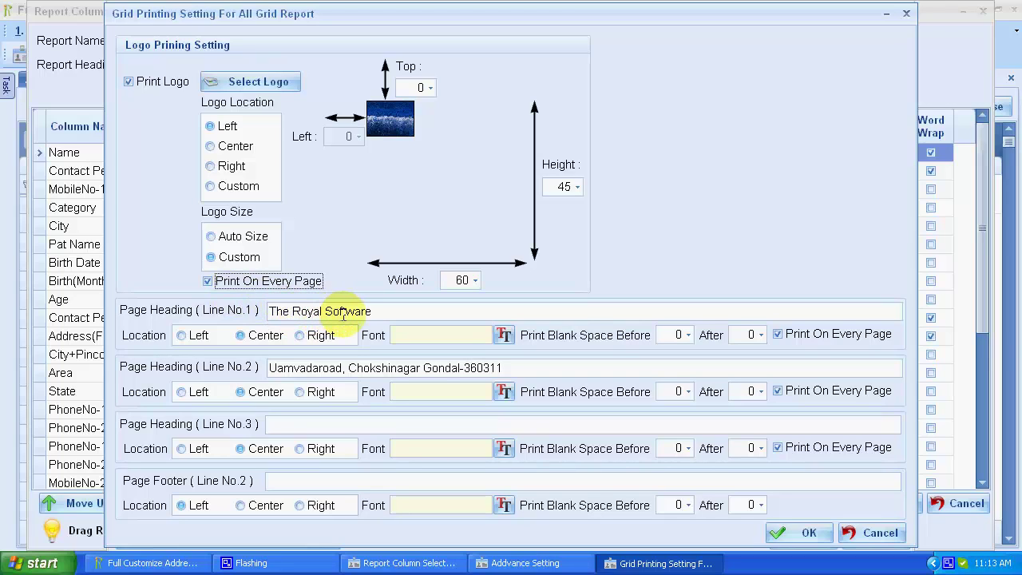
- Set page heading line 1 to "Demo Company" and line 2 to the company's address and phone number, and save all report settings
{"action": "left_click_drag", "start_coordinate": [388, 315], "coordinate": [262, 315]}
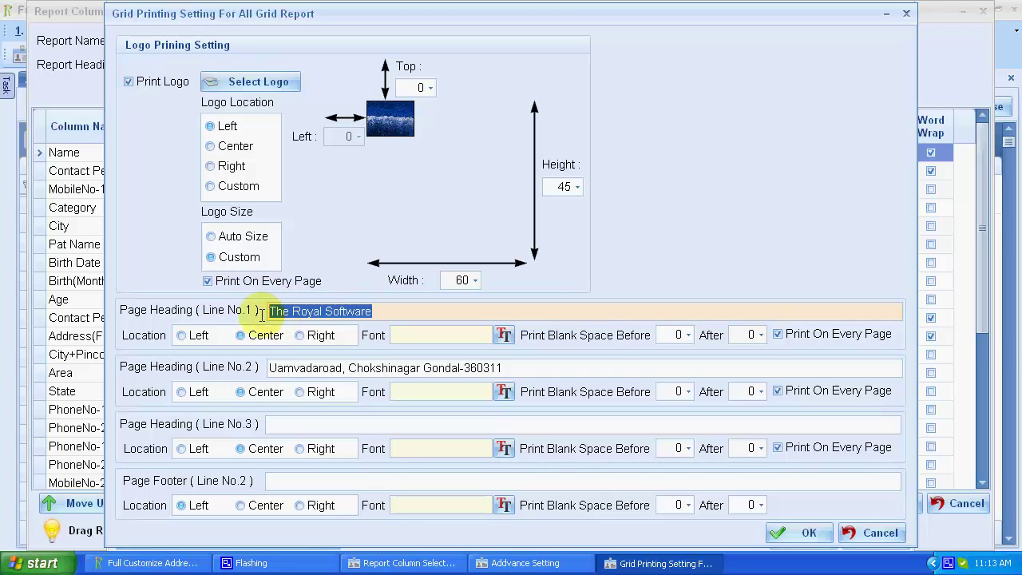
{"action": "type", "text": "De"}
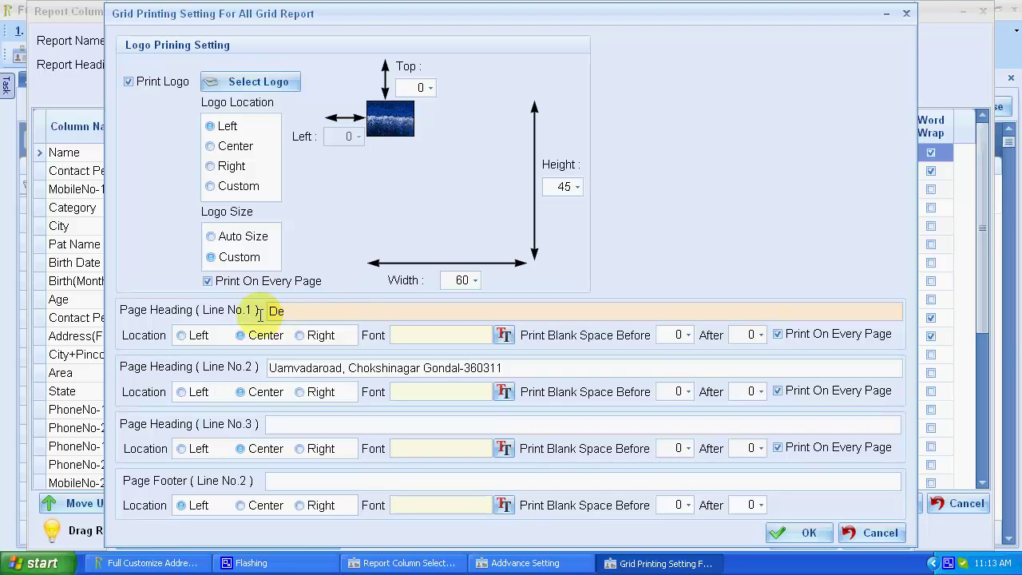
{"action": "key", "text": "Tab"}
{"action": "key", "text": "Tab"}
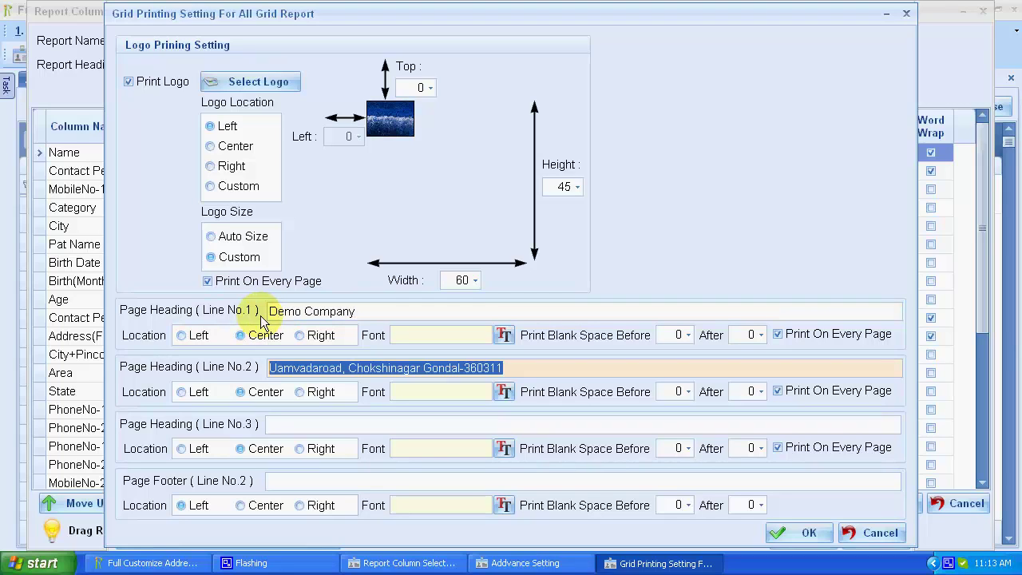
{"action": "type", "text": "Demo Road, Ph-4589823"}
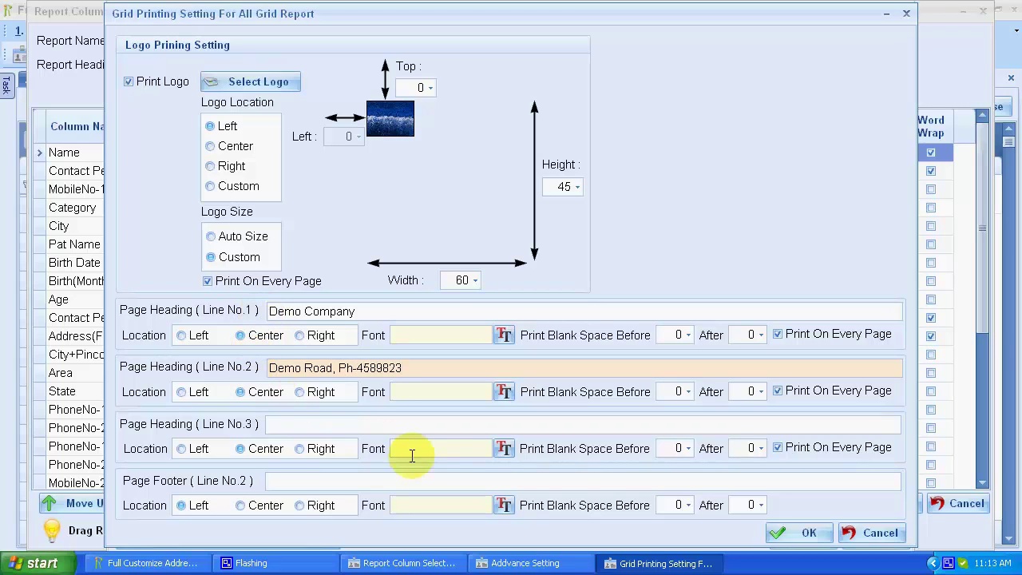
{"action": "left_click", "coordinate": [786, 536]}
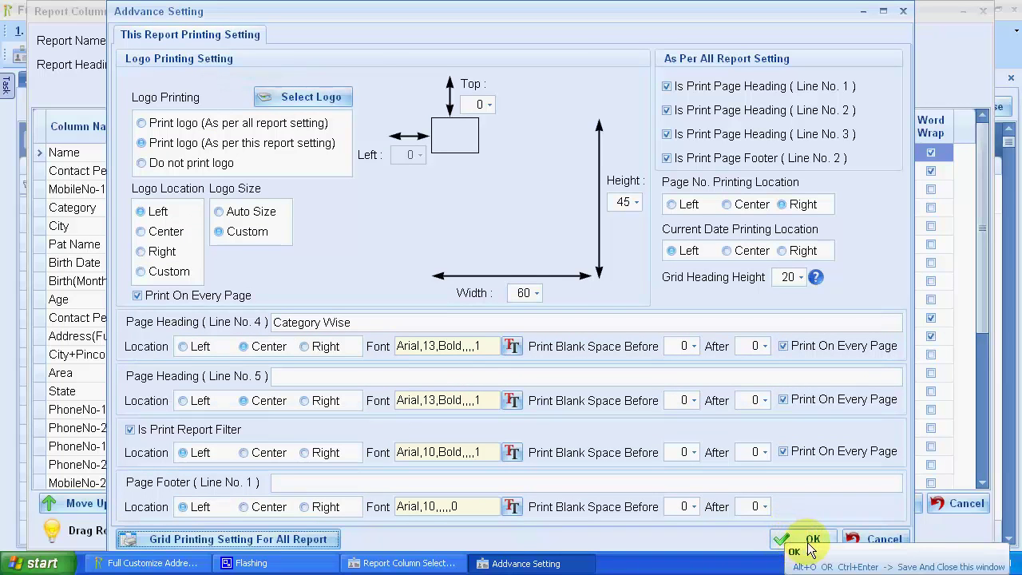
{"action": "left_click", "coordinate": [819, 540]}
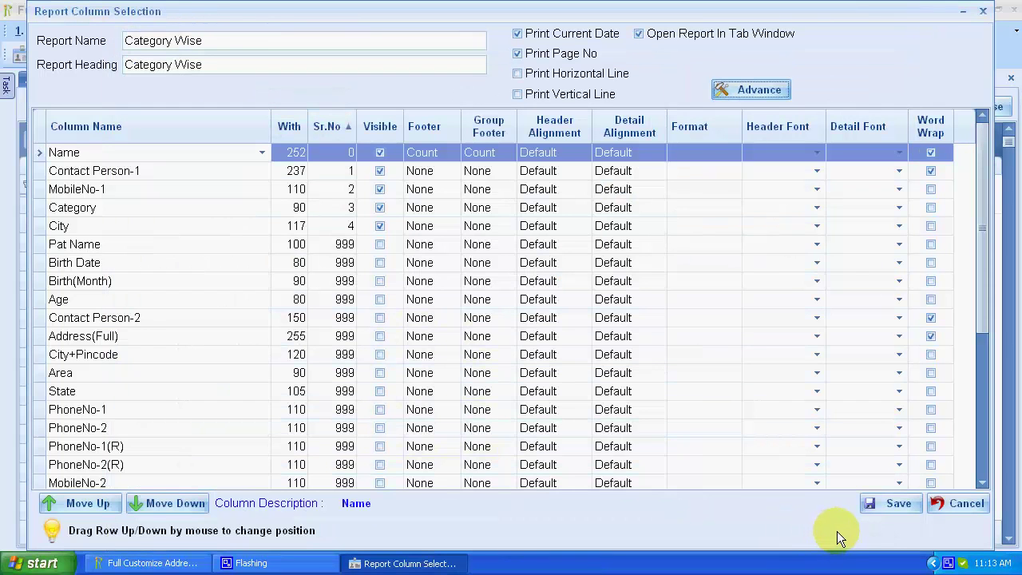
{"action": "left_click", "coordinate": [881, 509]}
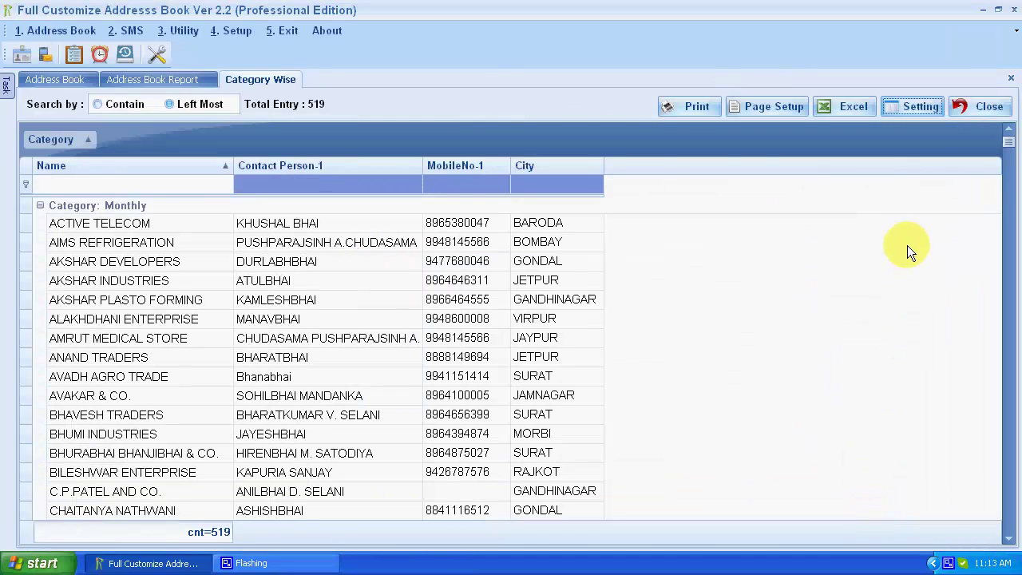
{"action": "left_click", "coordinate": [989, 106]}
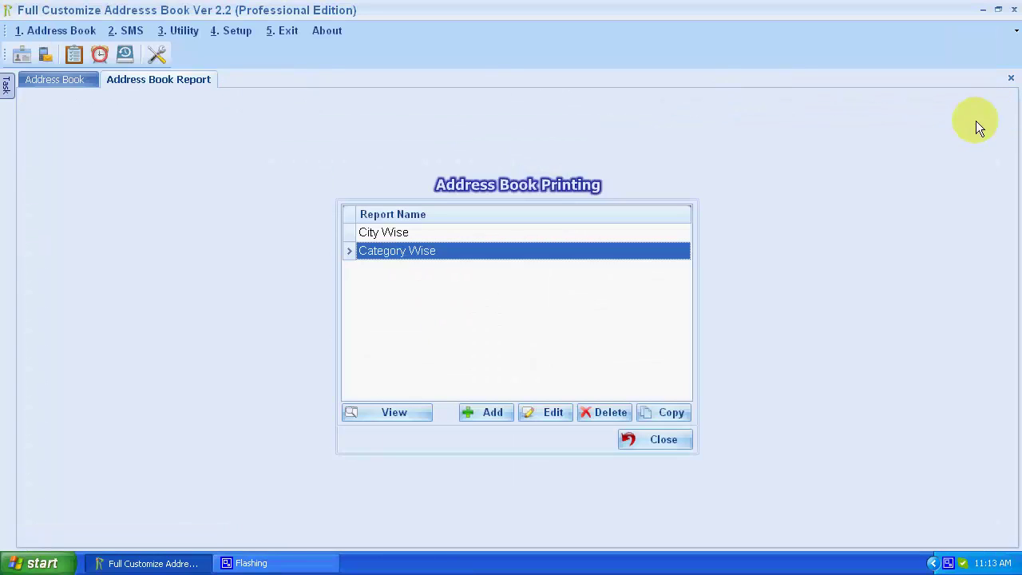
- Preview the City Wise printout to check the changed page headings, and close the preview and the report
{"action": "left_click", "coordinate": [466, 235]}
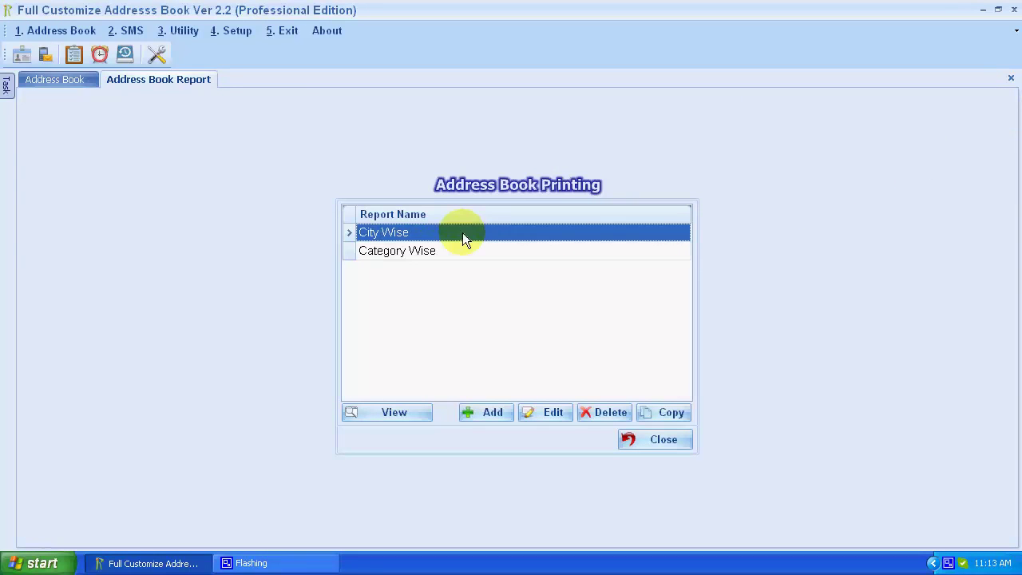
{"action": "left_click", "coordinate": [418, 413]}
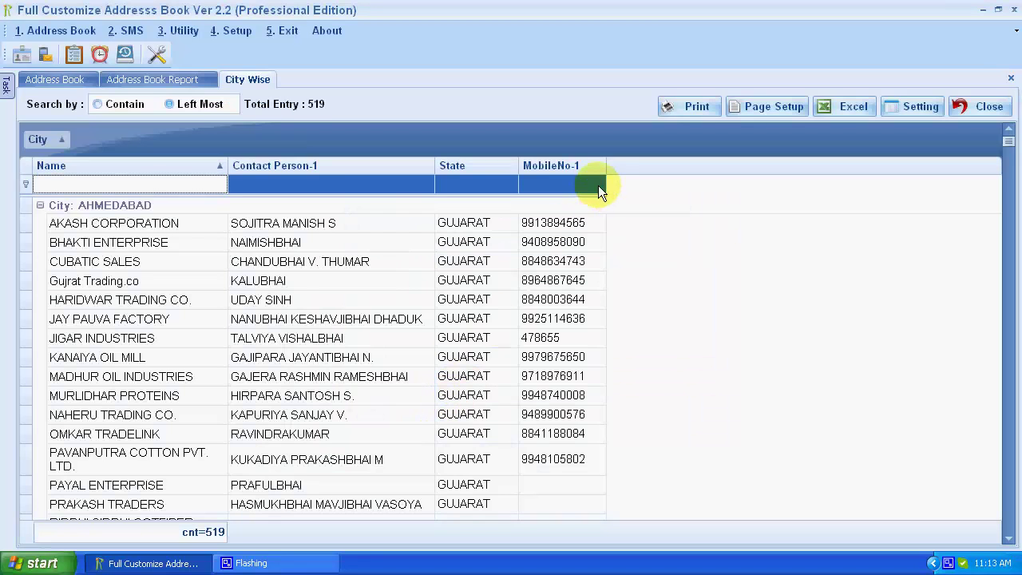
{"action": "left_click", "coordinate": [684, 112]}
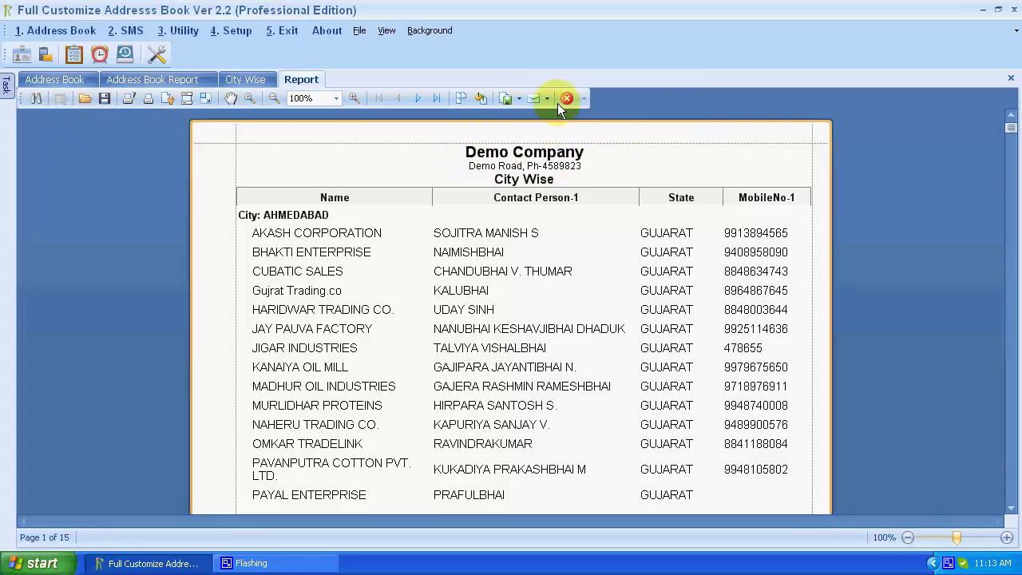
{"action": "left_click", "coordinate": [564, 99]}
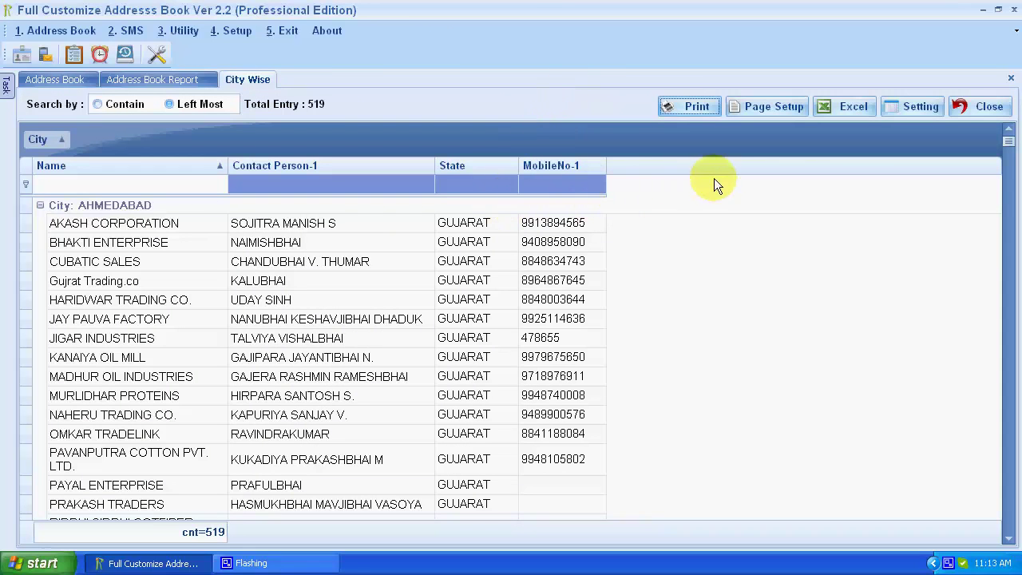
{"action": "left_click", "coordinate": [950, 109]}
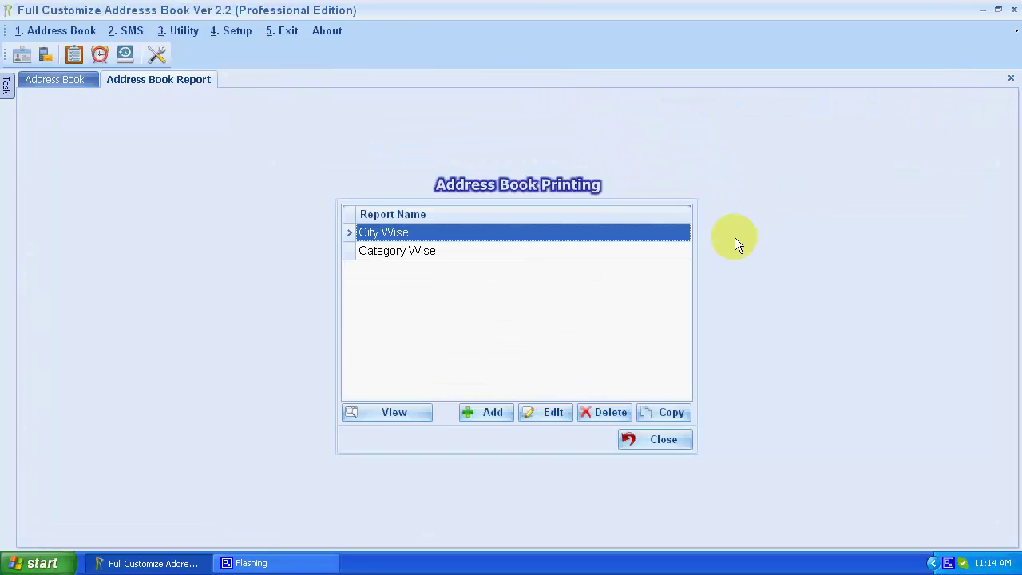
- View the Category Wise report, check the logo and page headings in its print preview, and close the preview
{"action": "left_click", "coordinate": [427, 251]}
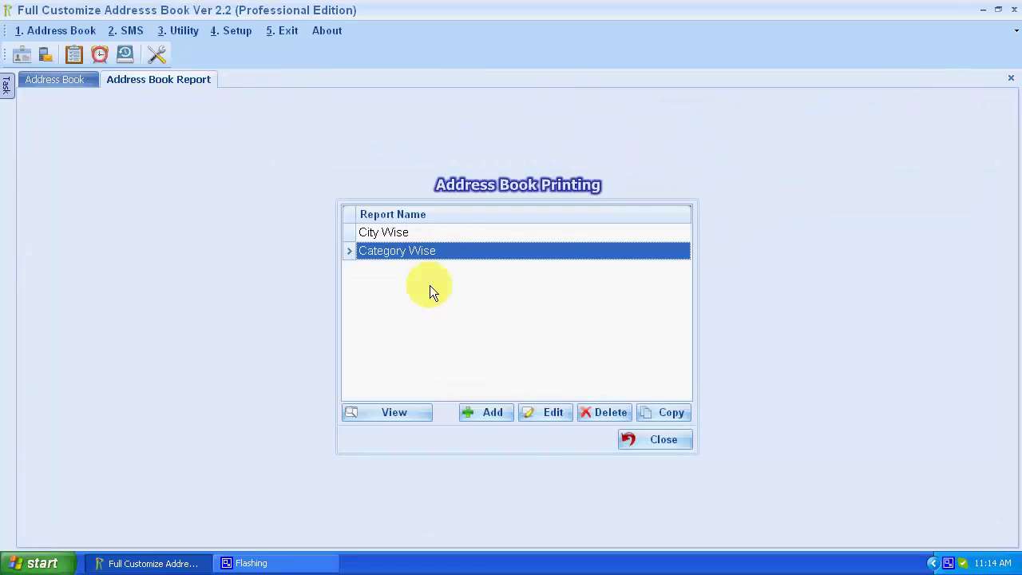
{"action": "left_click", "coordinate": [394, 413]}
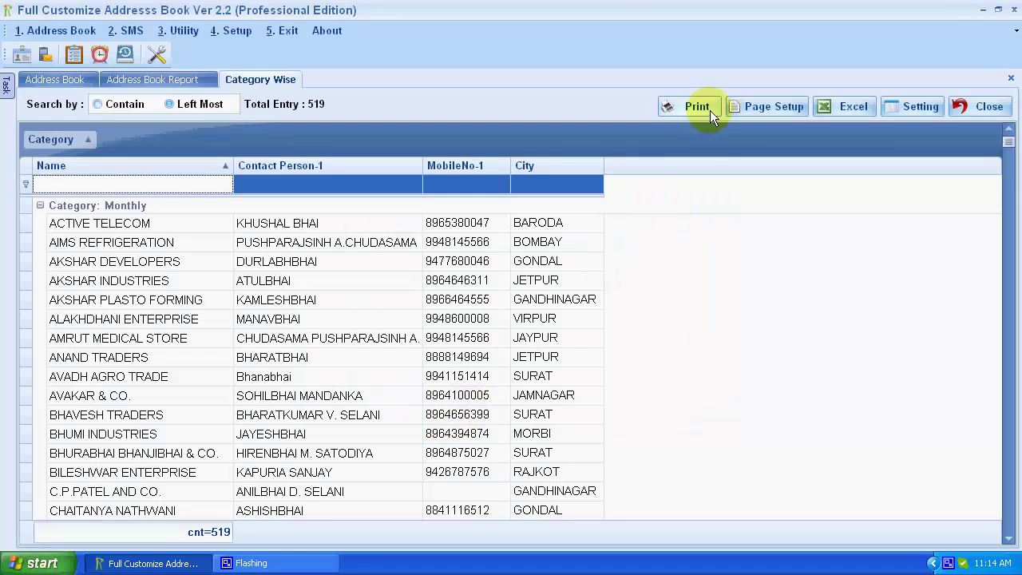
{"action": "left_click", "coordinate": [688, 107]}
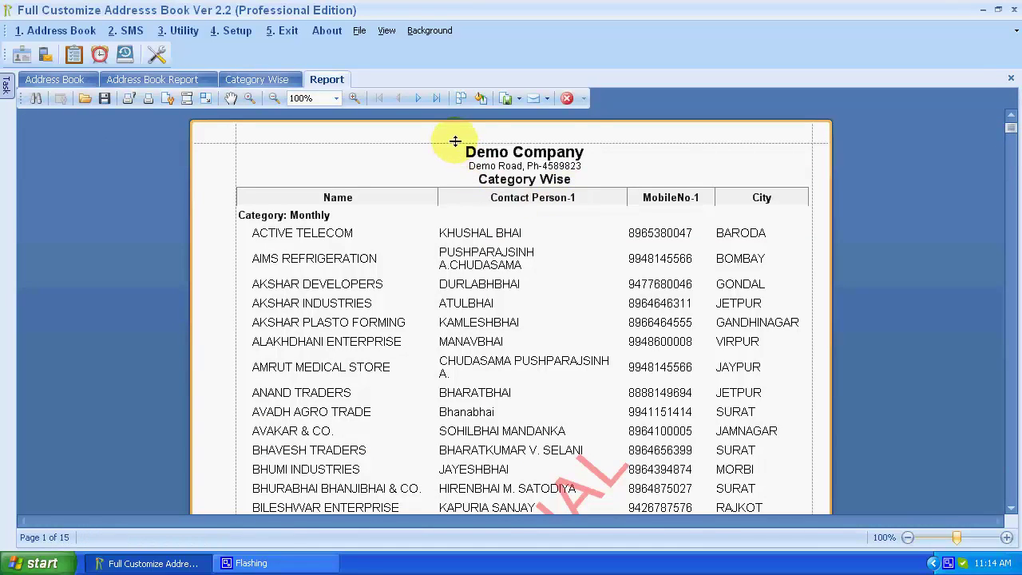
{"action": "left_click", "coordinate": [566, 99]}
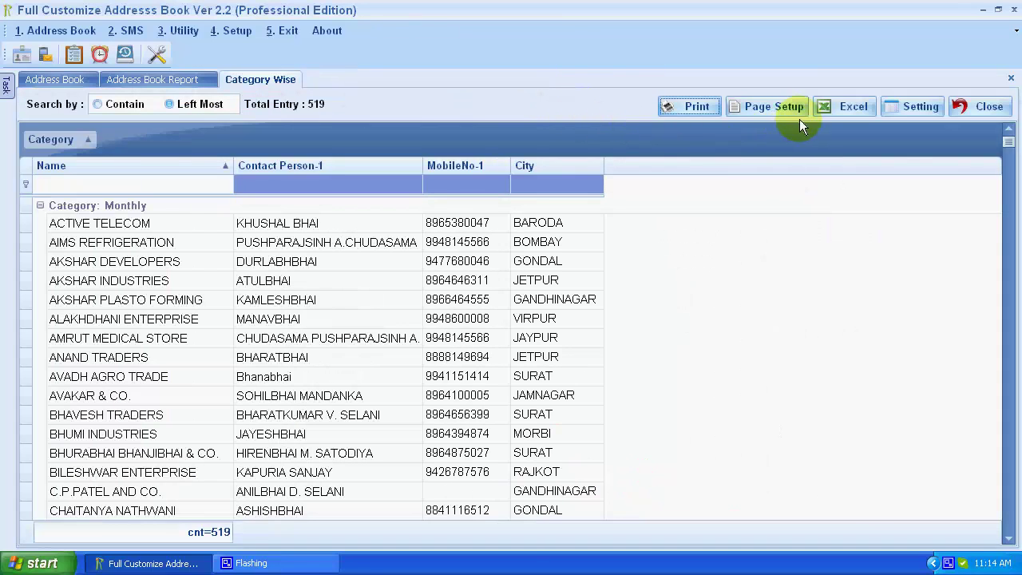
- In the Category Wise report's advanced settings, set logo printing to "As per all report setting" and save the report settings
{"action": "left_click", "coordinate": [940, 111]}
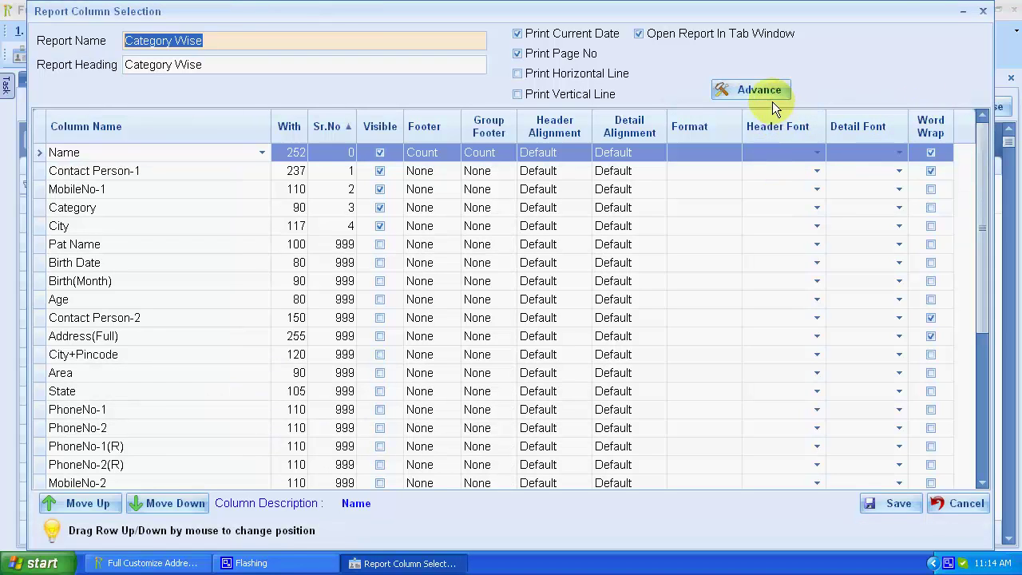
{"action": "left_click", "coordinate": [755, 93]}
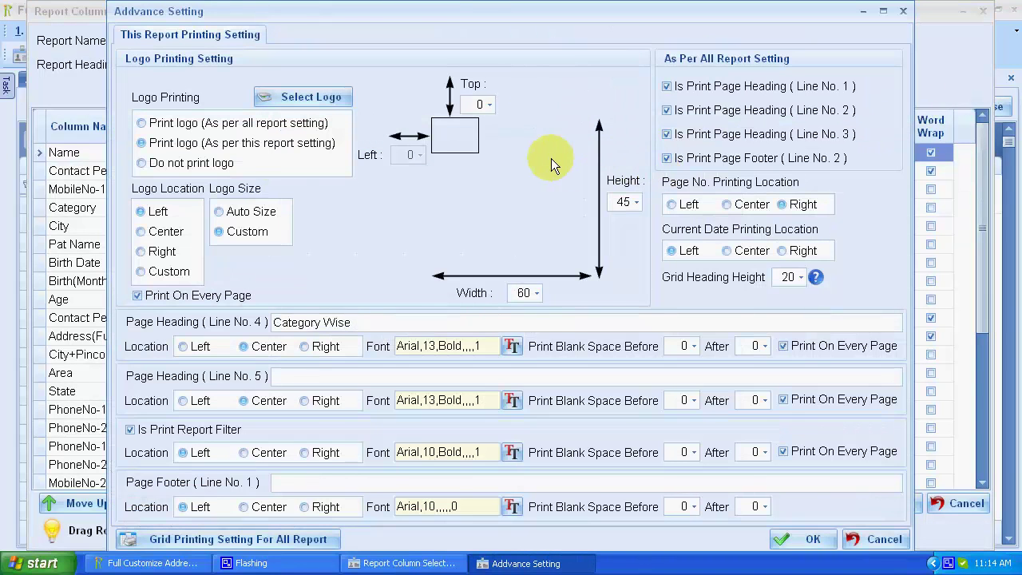
{"action": "left_click", "coordinate": [169, 125]}
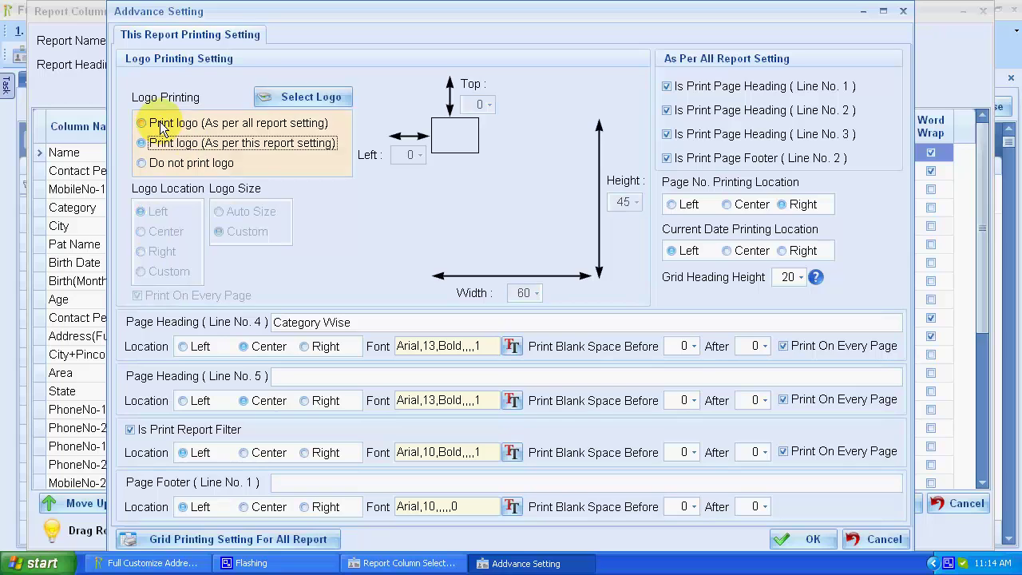
{"action": "left_click", "coordinate": [798, 540]}
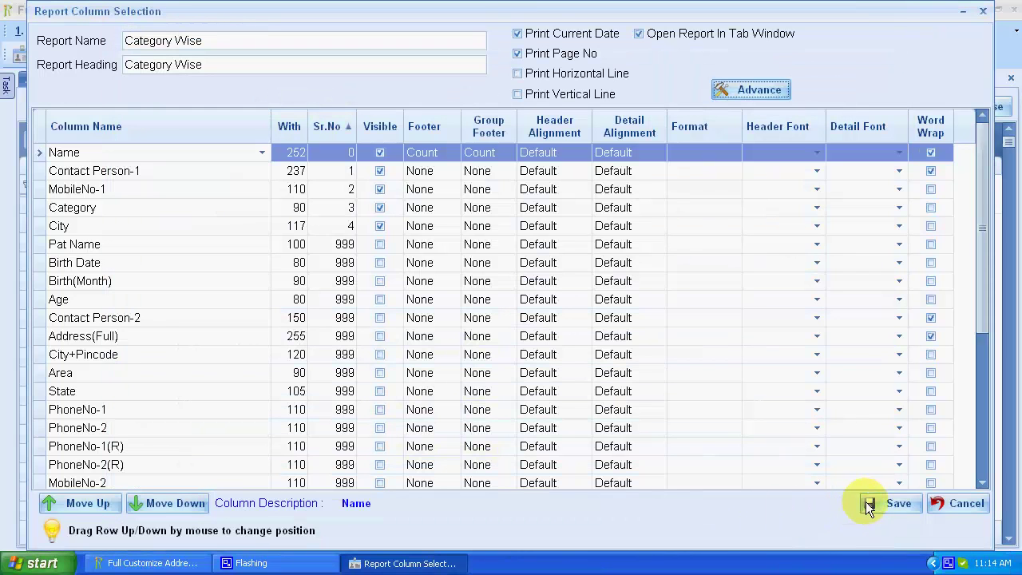
{"action": "left_click", "coordinate": [867, 503]}
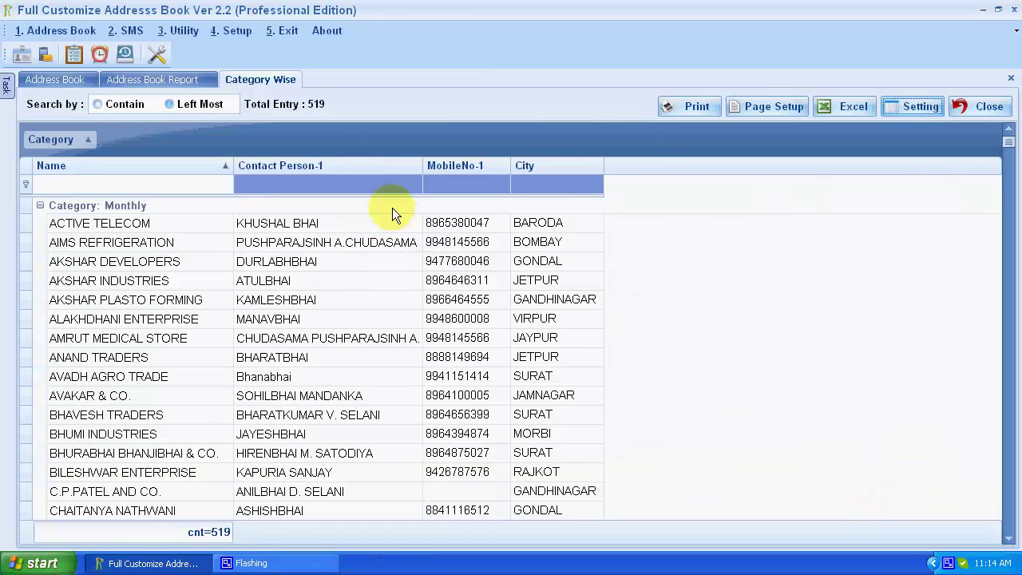
- Preview the Category Wise printout to check the common logo, and close the preview and the report
{"action": "left_click", "coordinate": [684, 110]}
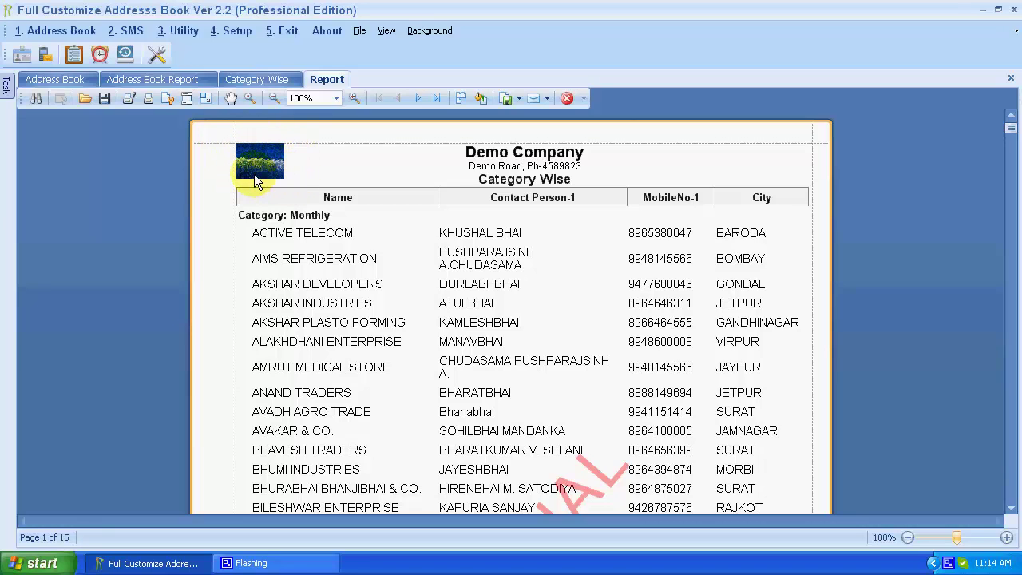
{"action": "left_click", "coordinate": [570, 99]}
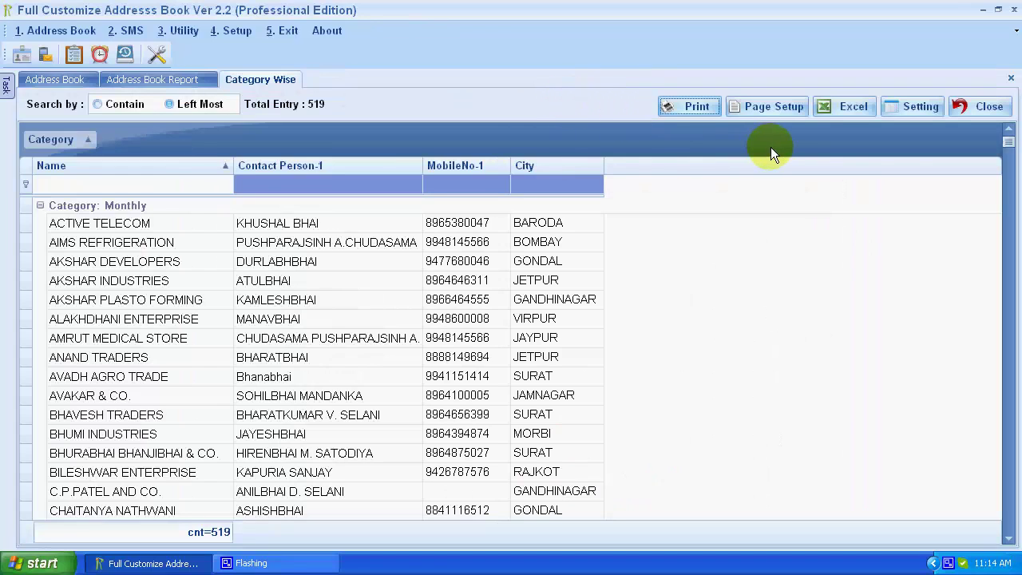
{"action": "left_click", "coordinate": [976, 107]}
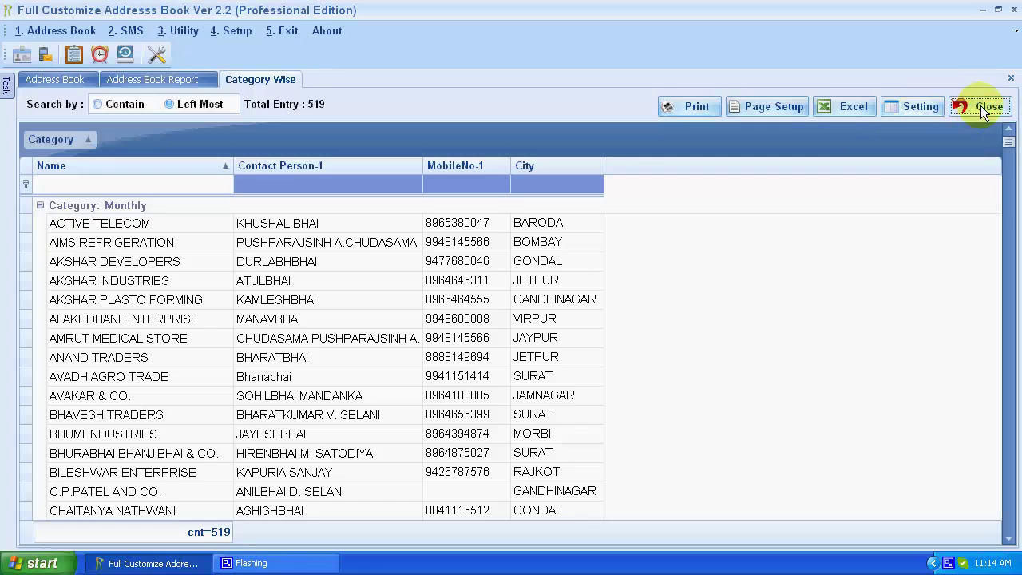
- Edit the City Wise report so its logo prints as per the all report setting, and save the report settings
{"action": "left_click", "coordinate": [418, 233]}
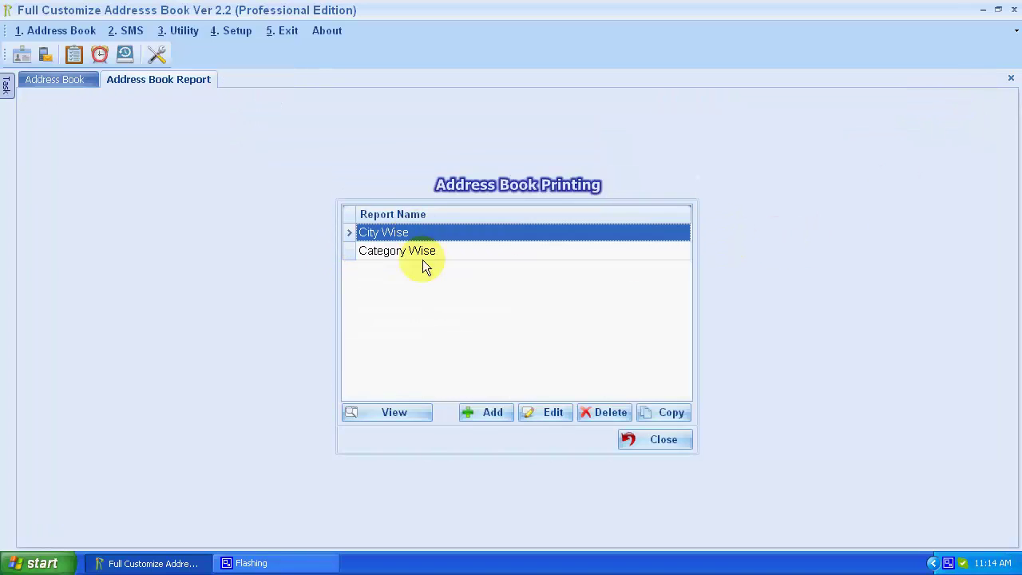
{"action": "left_click", "coordinate": [544, 415]}
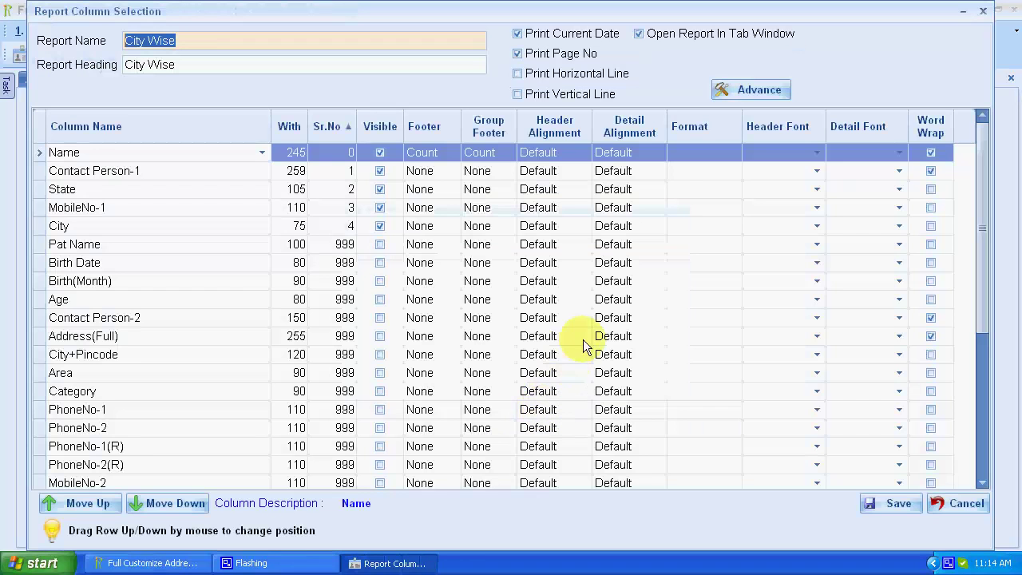
{"action": "left_click", "coordinate": [728, 95]}
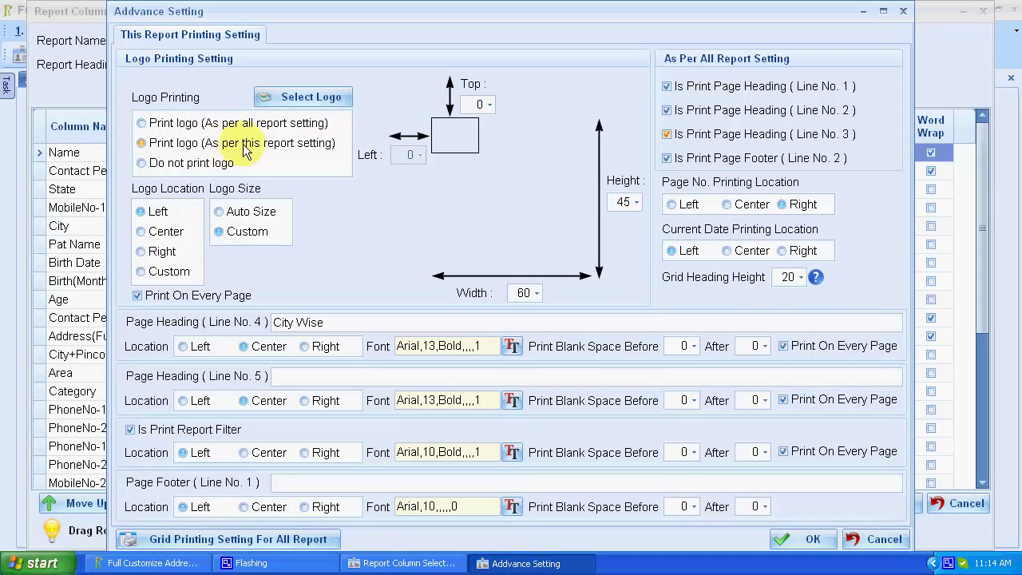
{"action": "left_click", "coordinate": [143, 124]}
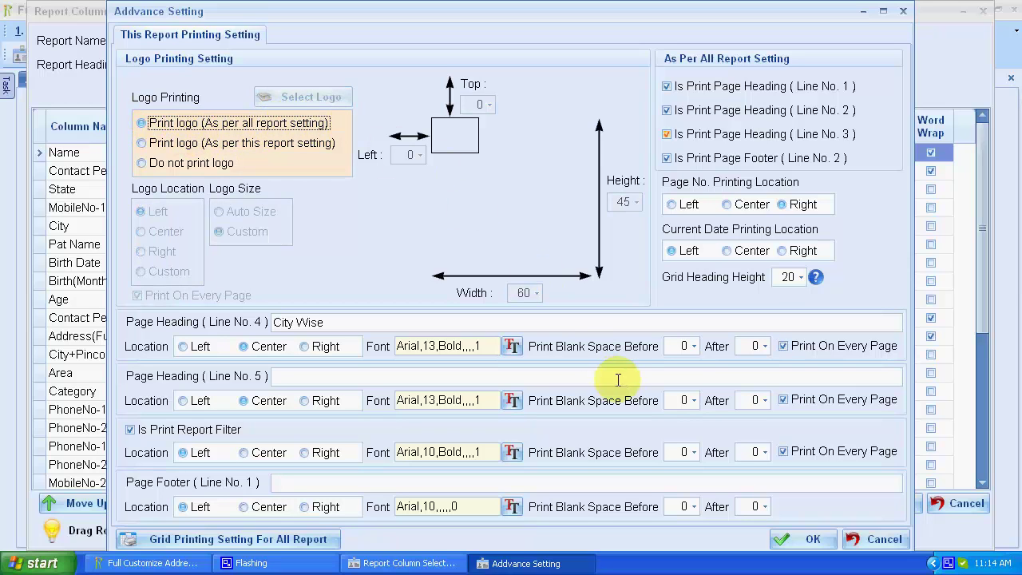
{"action": "left_click", "coordinate": [789, 539]}
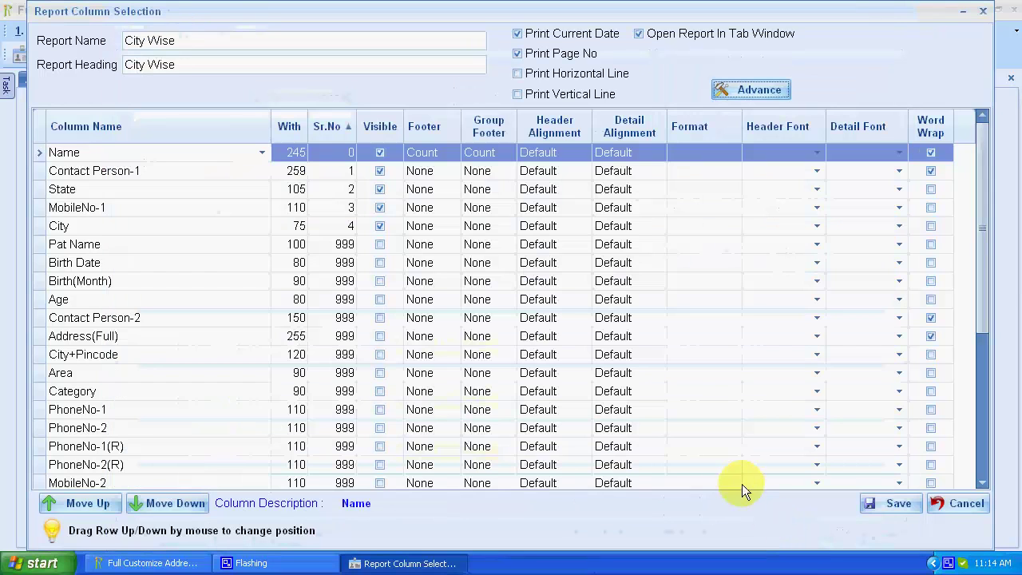
{"action": "left_click", "coordinate": [871, 504]}
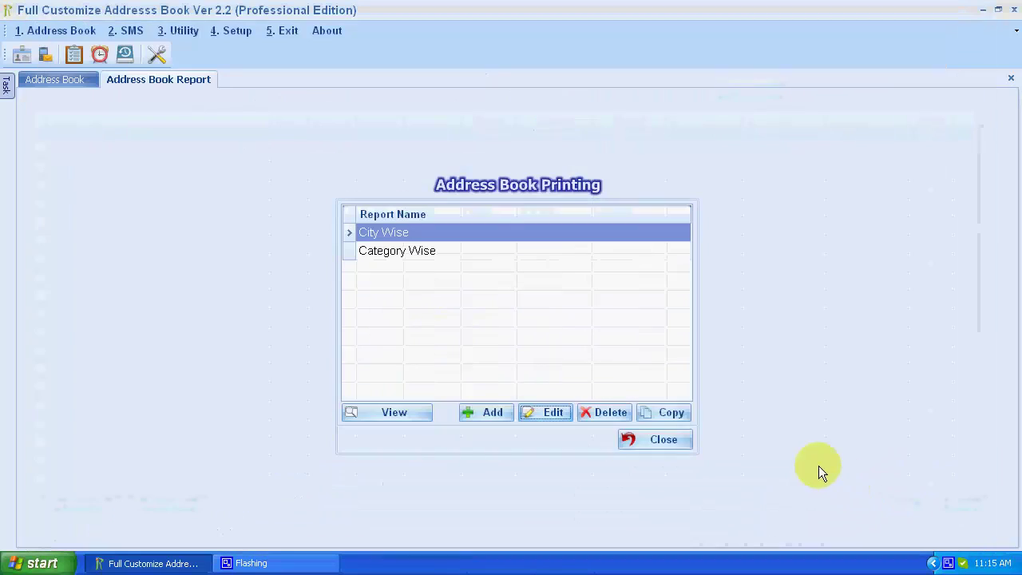
- View the City Wise report, check the logo in its print preview, and close the preview
{"action": "left_click", "coordinate": [404, 413]}
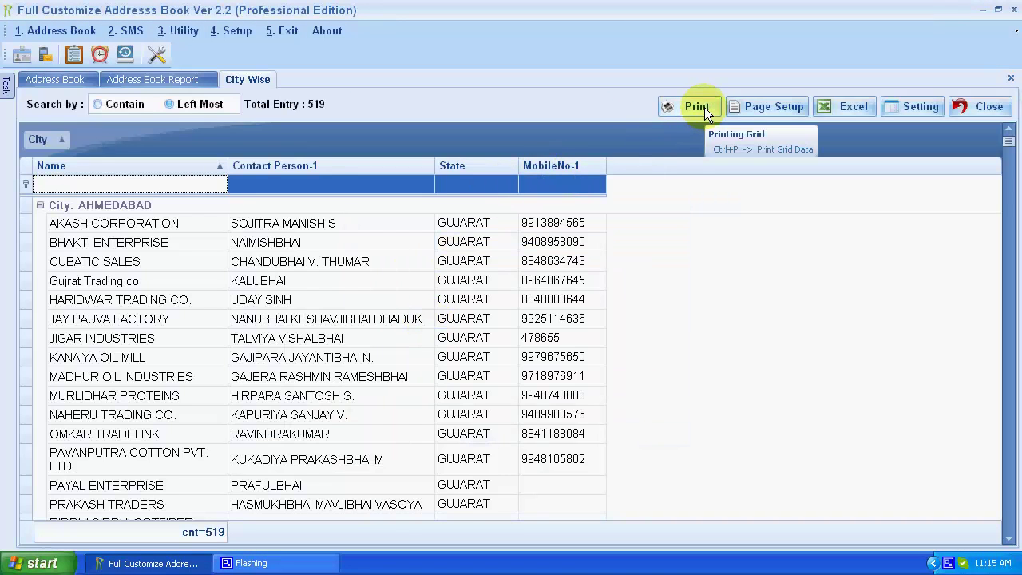
{"action": "left_click", "coordinate": [697, 108]}
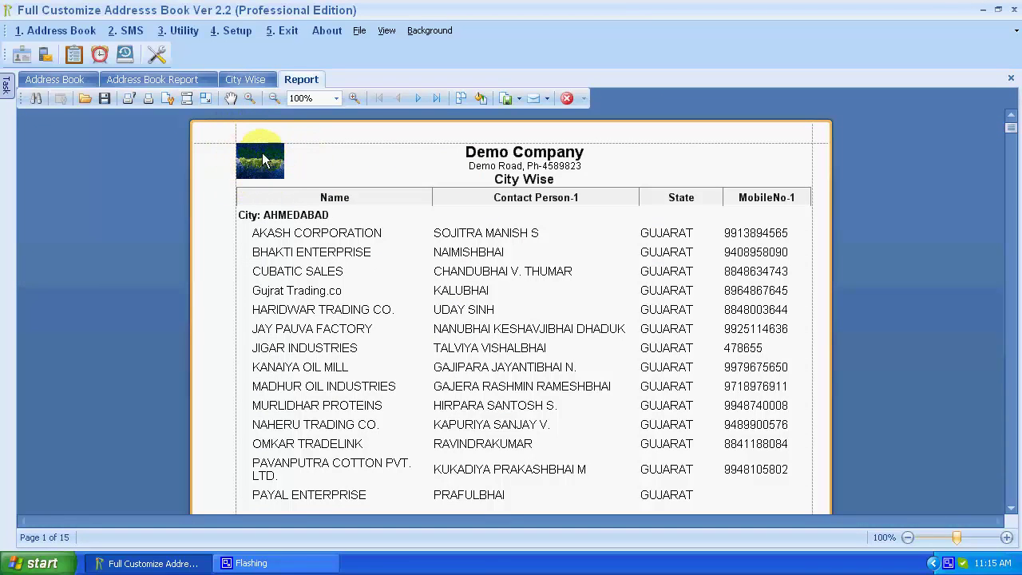
{"action": "left_click", "coordinate": [567, 98]}
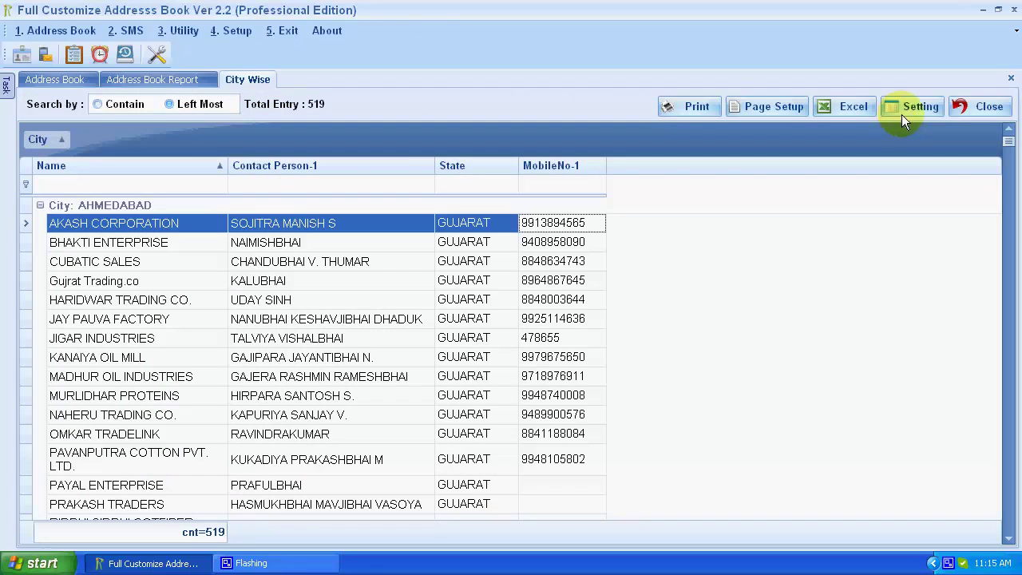
- Set the City Wise report's grid heading height to 45 in its advanced settings and save the report
{"action": "left_click", "coordinate": [920, 108]}
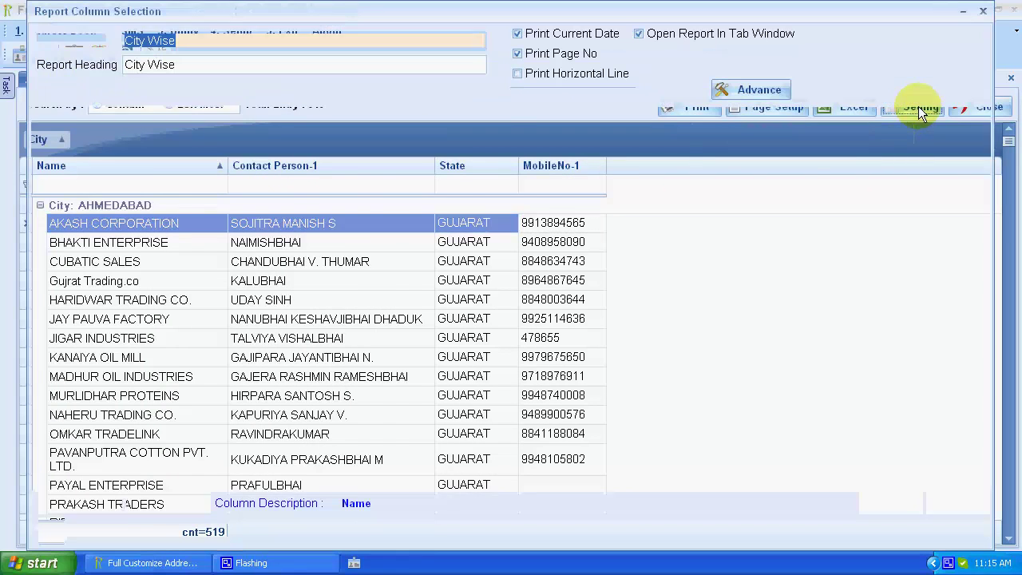
{"action": "left_click", "coordinate": [743, 92]}
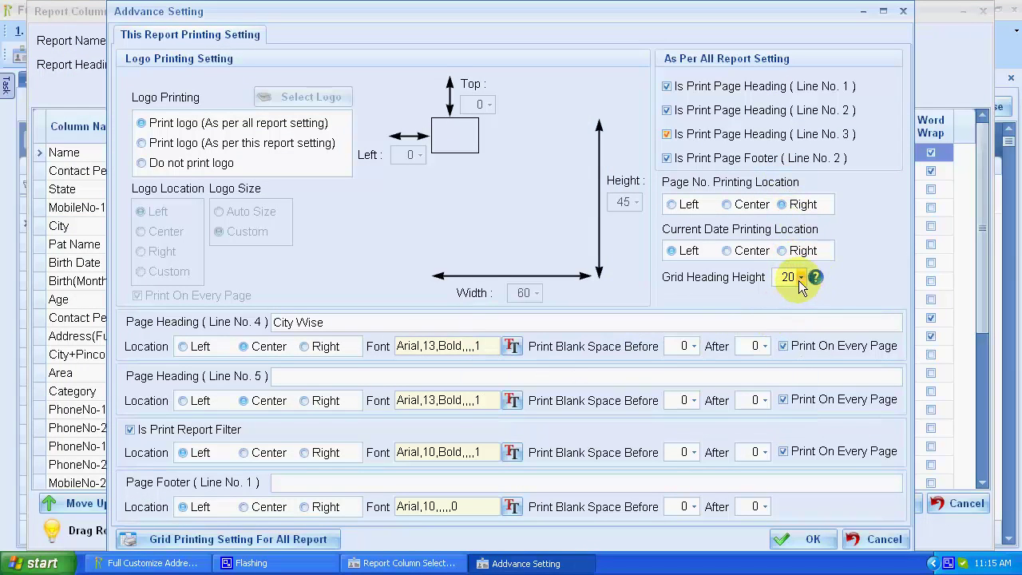
{"action": "left_click", "coordinate": [803, 276]}
{"action": "type", "text": "45"}
{"action": "left_click", "coordinate": [792, 539]}
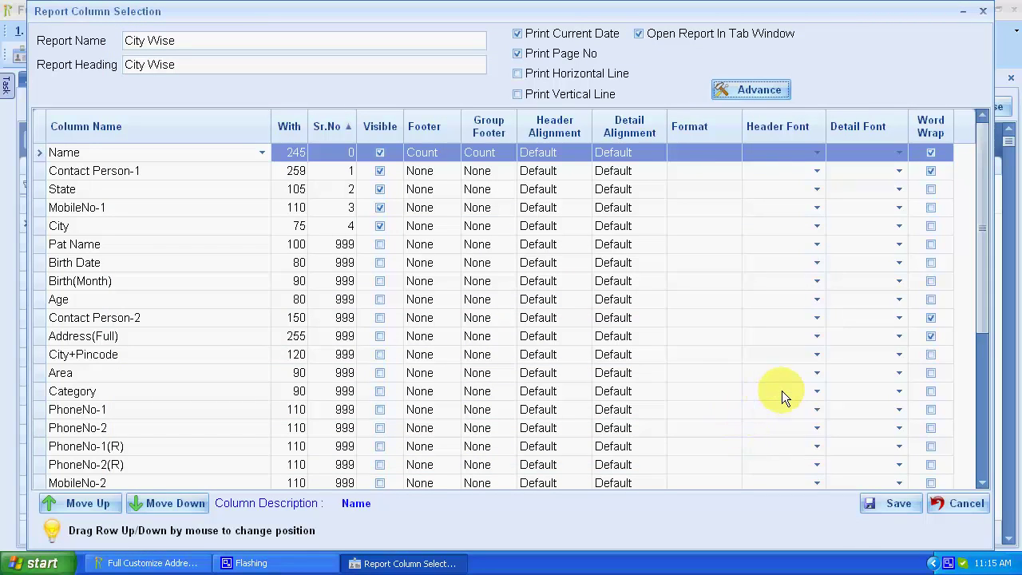
{"action": "left_click", "coordinate": [900, 504]}
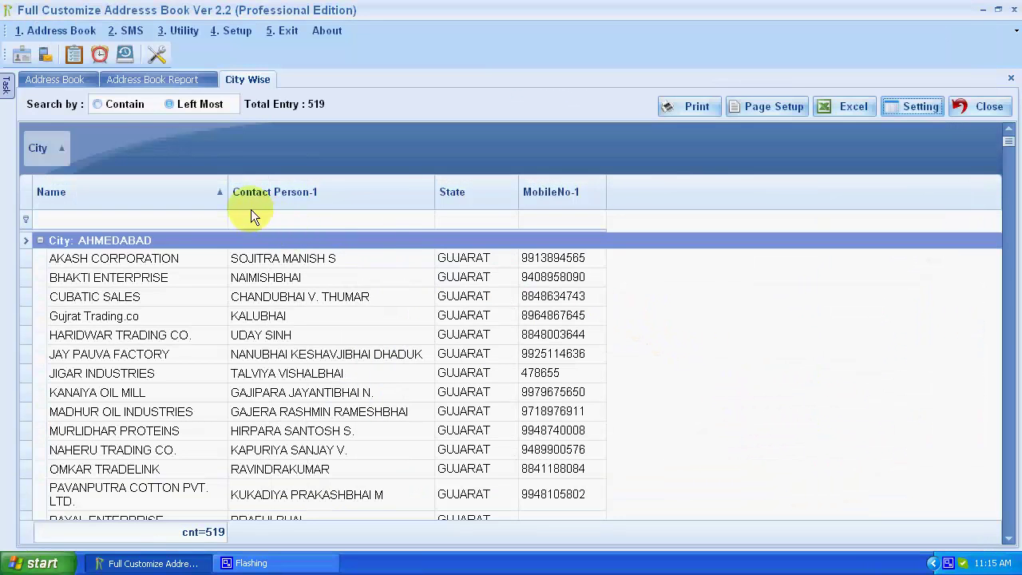
- Change the Name column's caption to "Party Name", allow multiple rows, and split the caption so each word is on its own line
{"action": "right_click", "coordinate": [162, 194]}
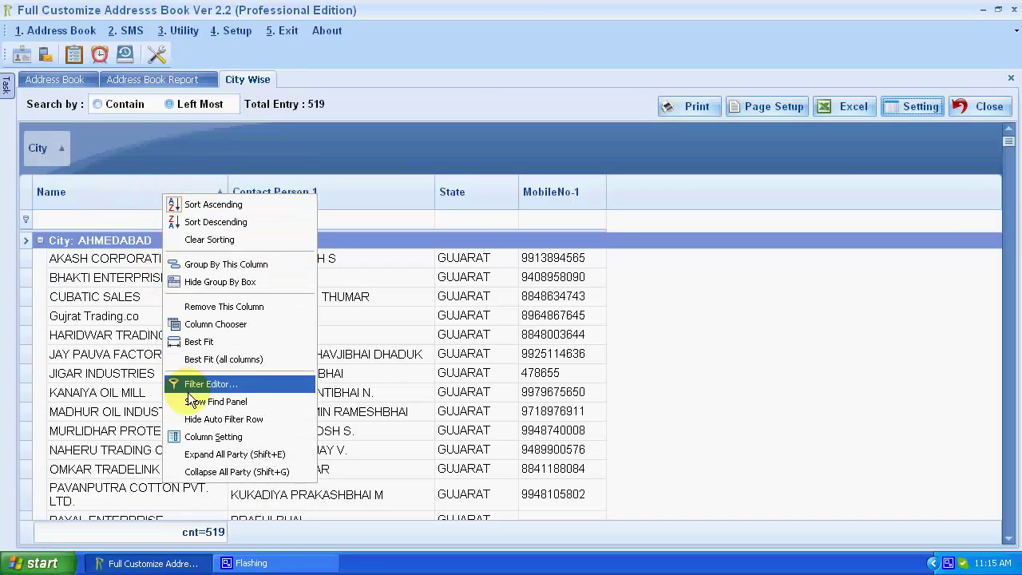
{"action": "left_click", "coordinate": [196, 438]}
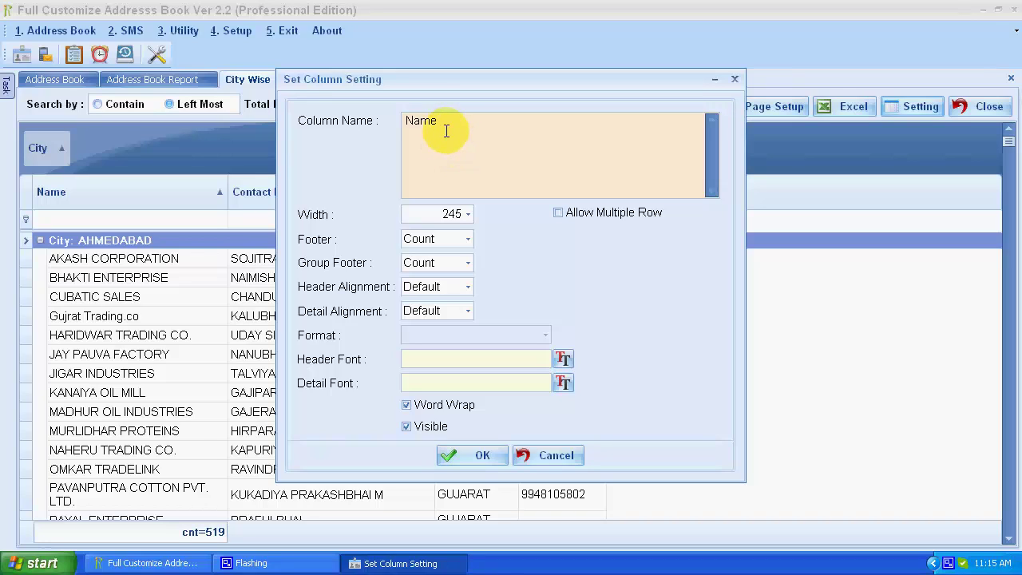
{"action": "type", "text": "Party"}
{"action": "key", "text": "Tab"}
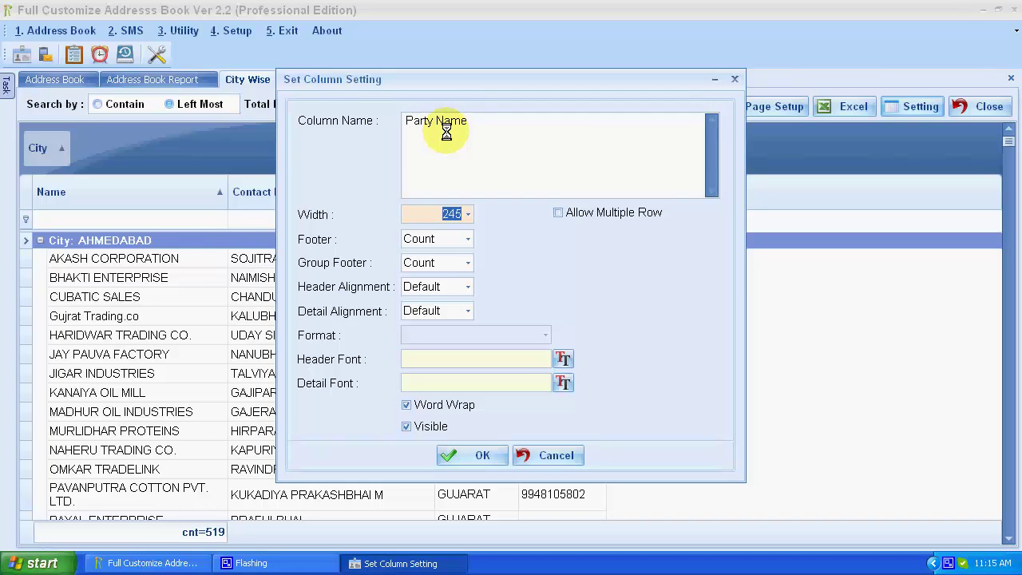
{"action": "left_click", "coordinate": [446, 132]}
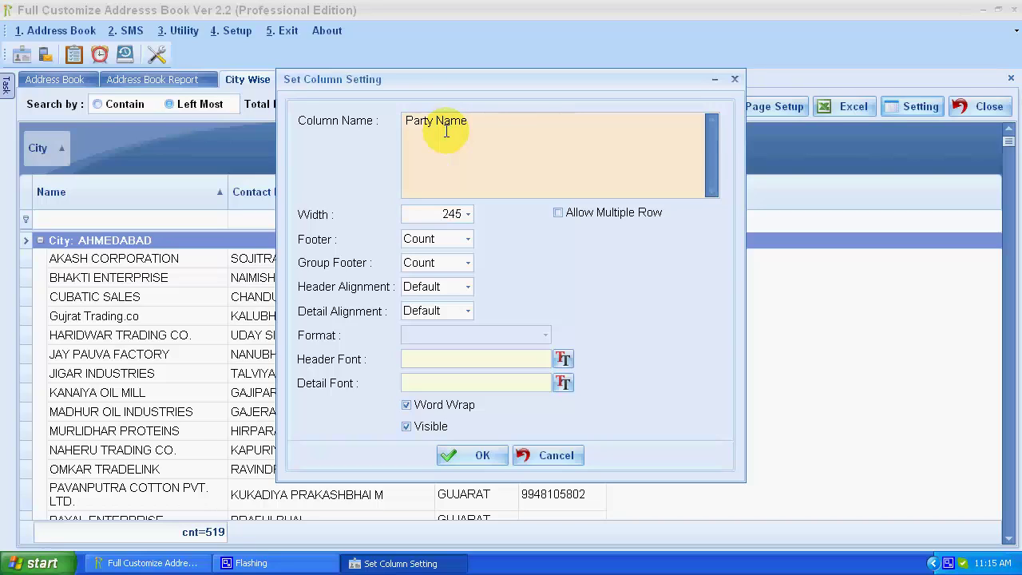
{"action": "left_click", "coordinate": [558, 213]}
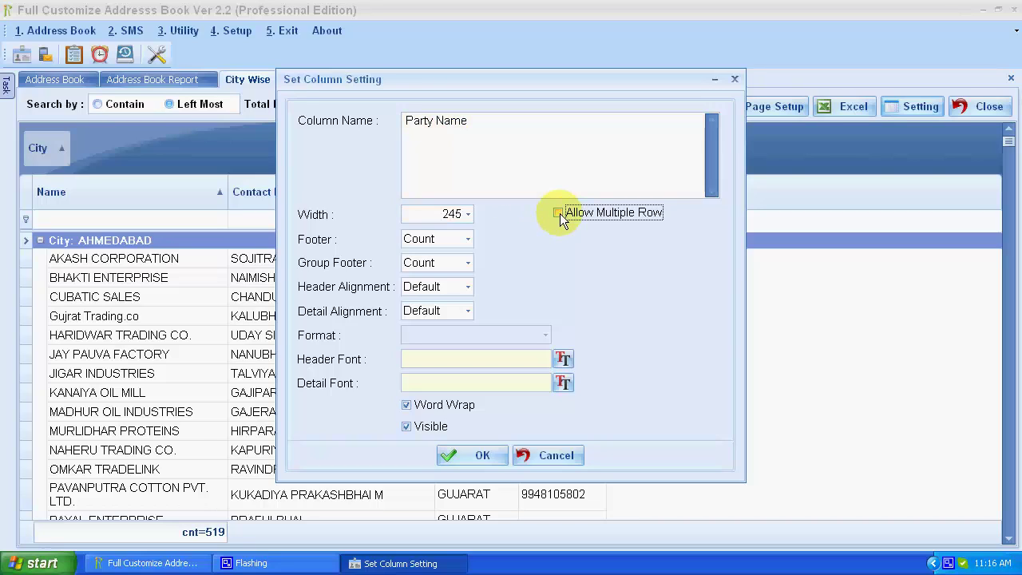
{"action": "left_click", "coordinate": [437, 127]}
{"action": "key", "text": "Return"}
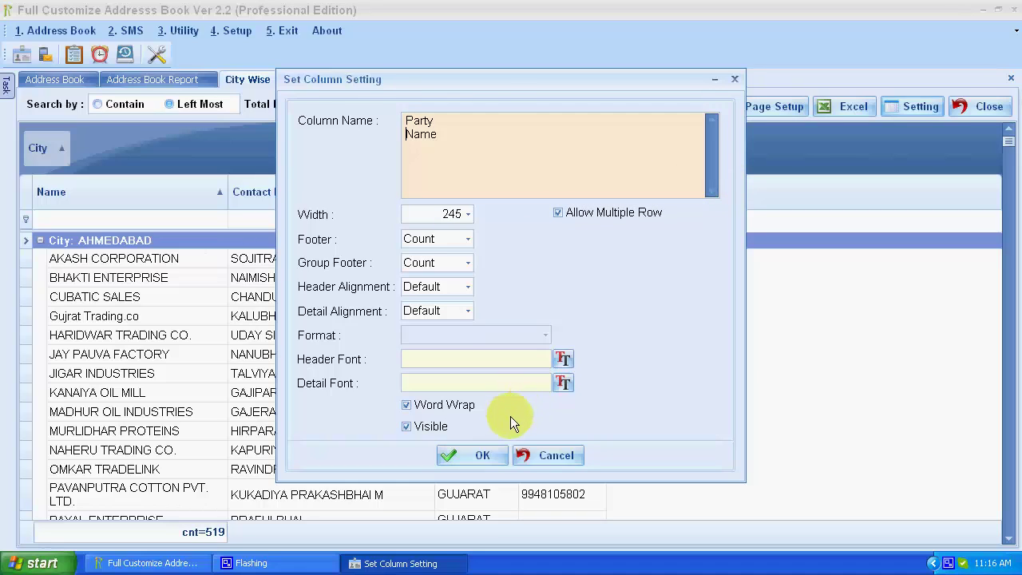
{"action": "left_click", "coordinate": [482, 455]}
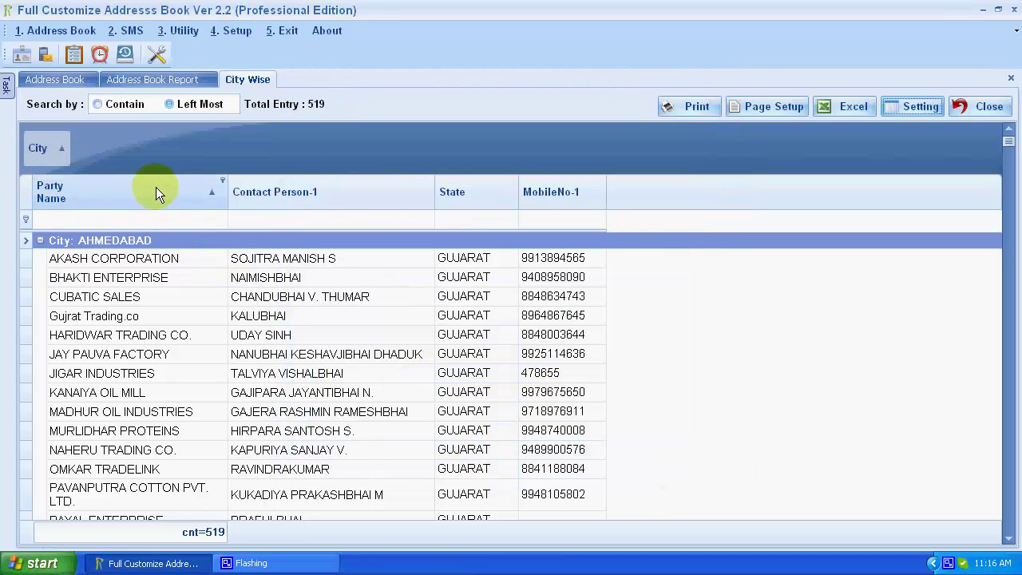
- Review the two-line "Party Name" column caption in the City Wise report's column settings, accept it unchanged, and save the settings
{"action": "left_click", "coordinate": [904, 107]}
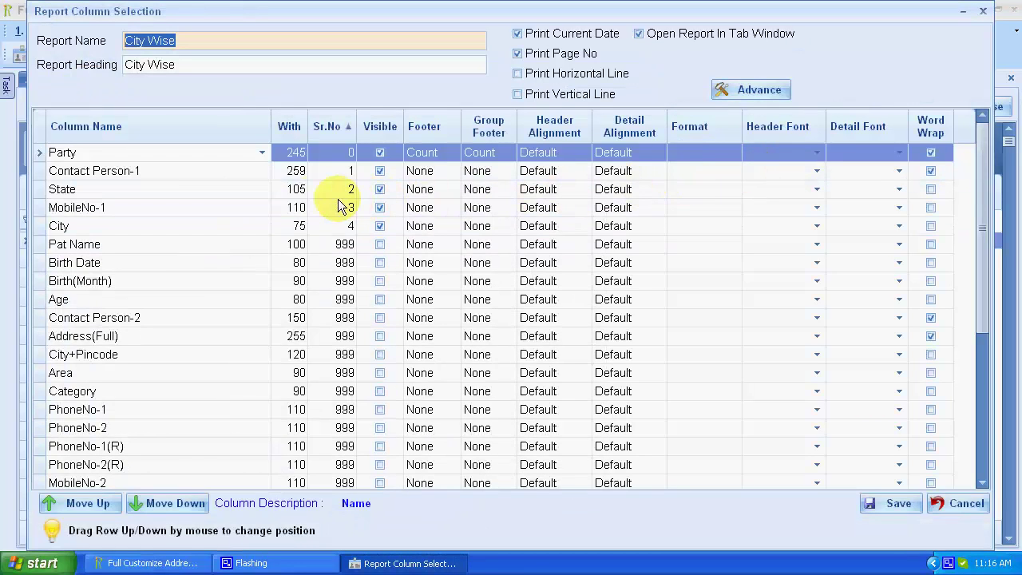
{"action": "left_click", "coordinate": [261, 155]}
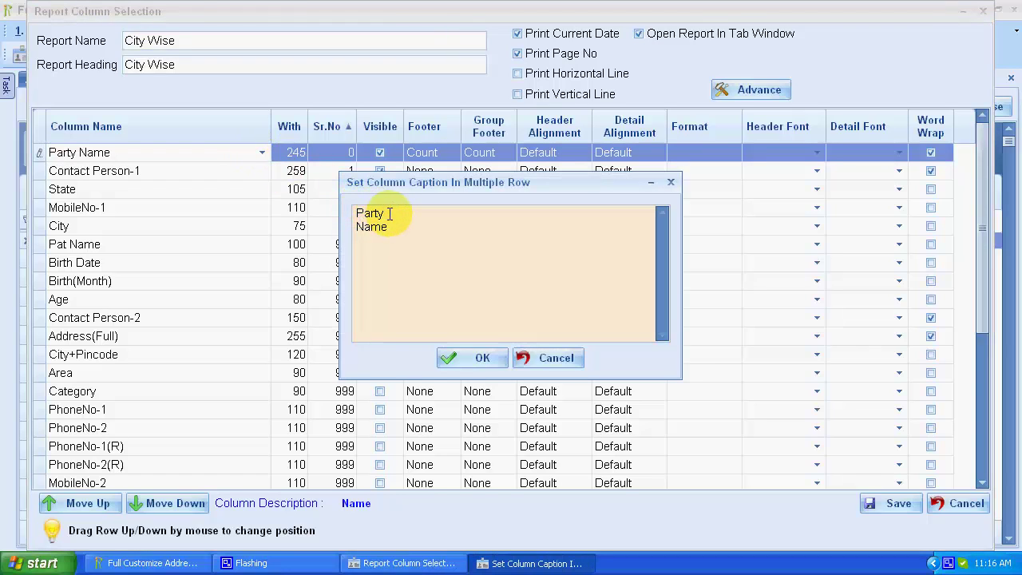
{"action": "left_click_drag", "start_coordinate": [397, 232], "coordinate": [326, 196]}
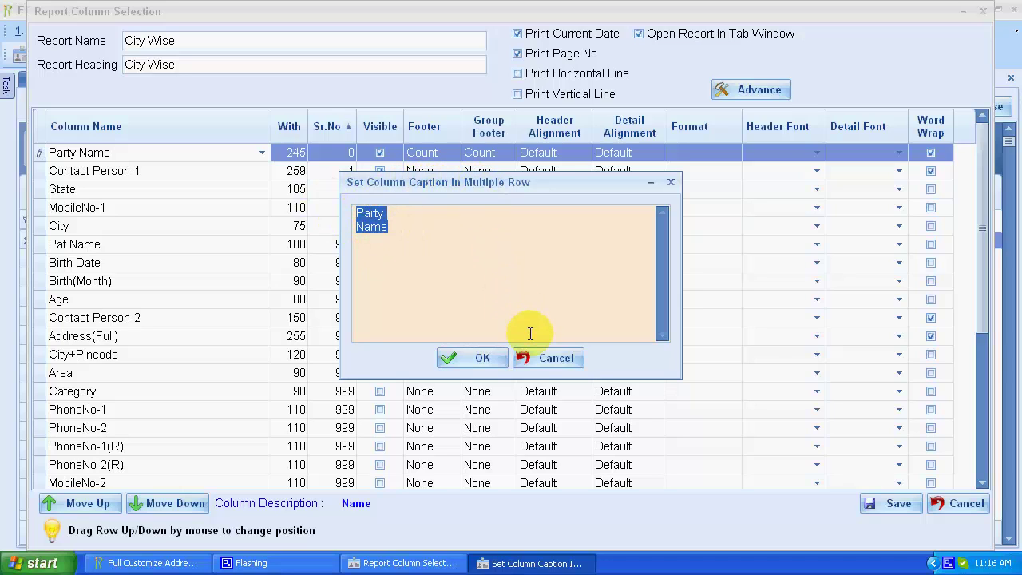
{"action": "left_click", "coordinate": [480, 358]}
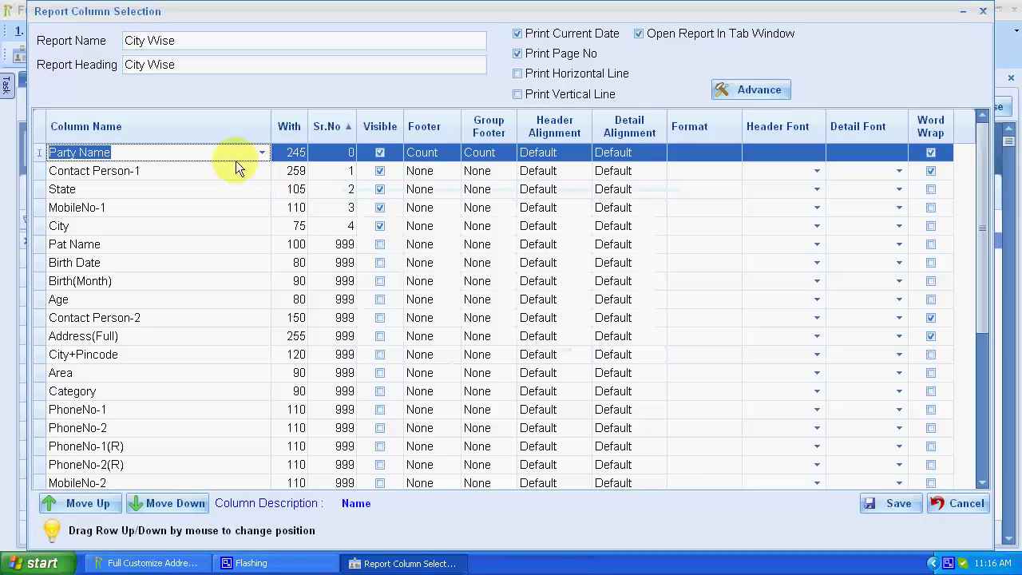
{"action": "left_click", "coordinate": [124, 174]}
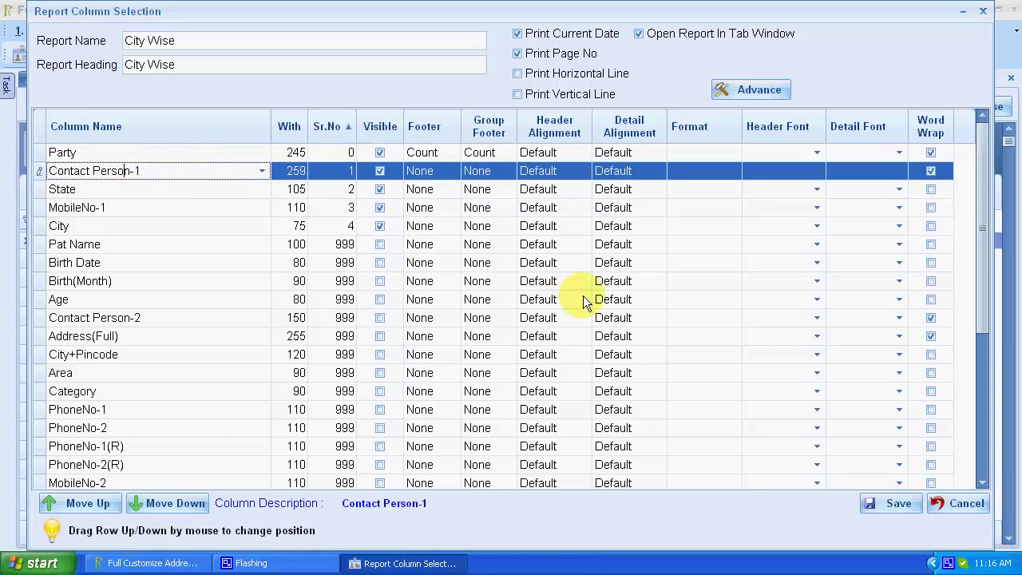
{"action": "key", "text": "Up"}
{"action": "key", "text": "Down"}
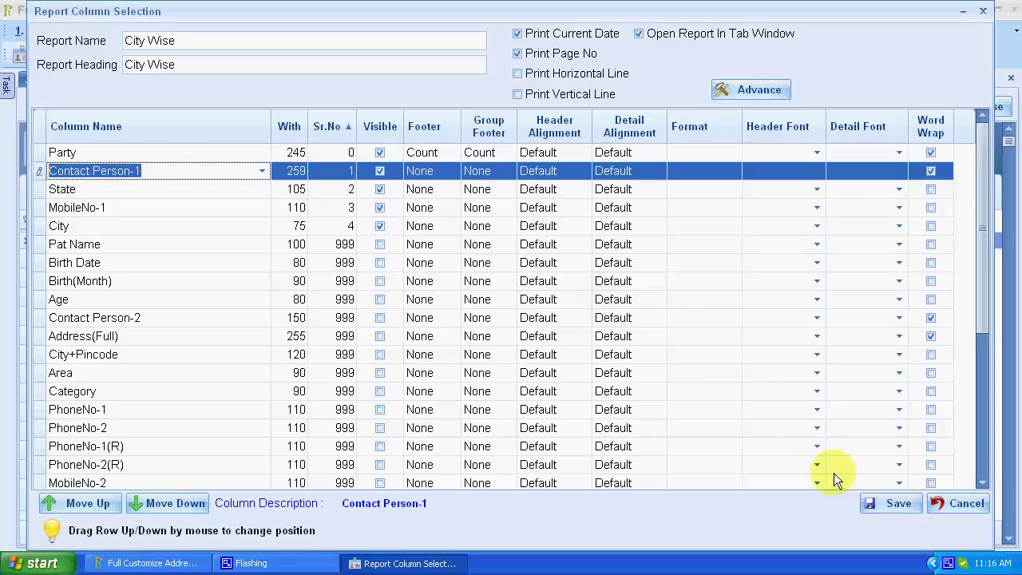
{"action": "left_click", "coordinate": [896, 504]}
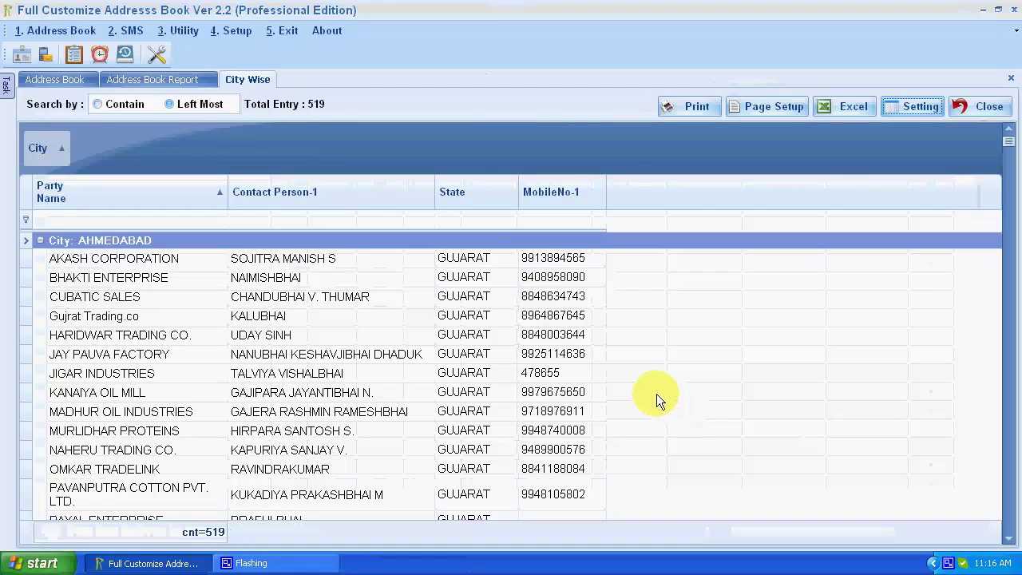
- Check the two-line "Party Name" heading in the City Wise report's print preview, and close the preview
{"action": "left_click", "coordinate": [692, 106]}
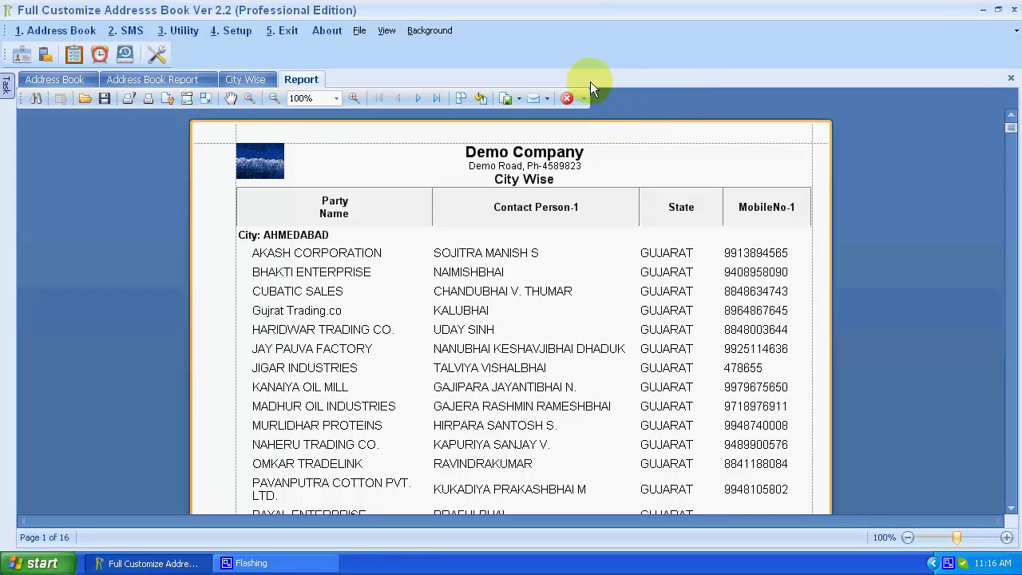
{"action": "left_click", "coordinate": [568, 97]}
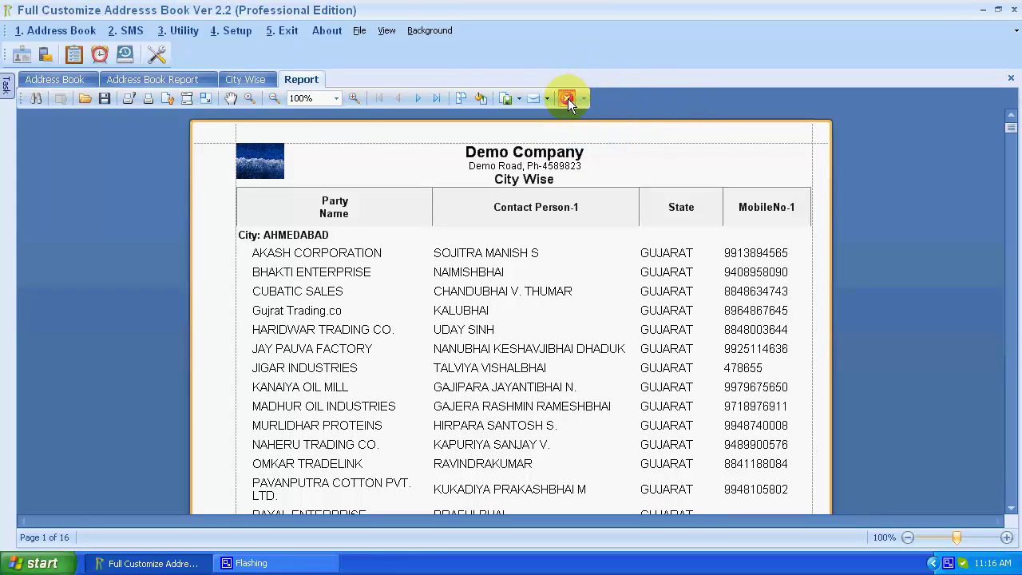